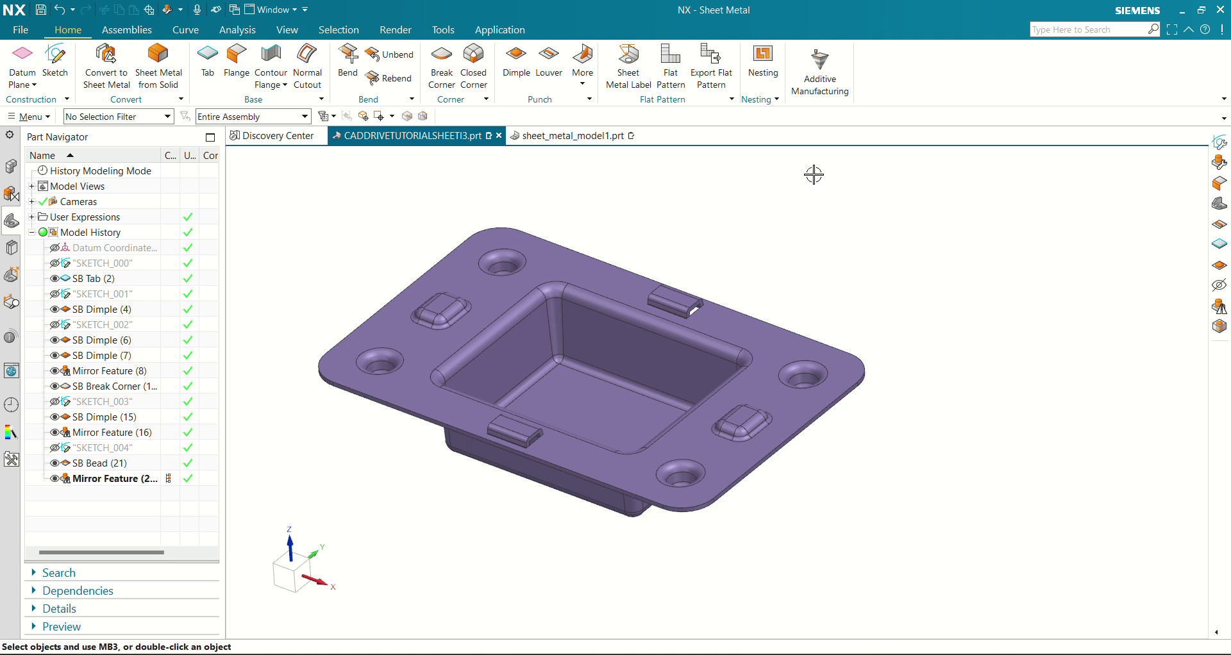
pyautogui.keyDown('shift'); pyautogui.moveTo(785, 263); pyautogui.dragTo(819, 281, button='middle'); pyautogui.keyUp('shift')
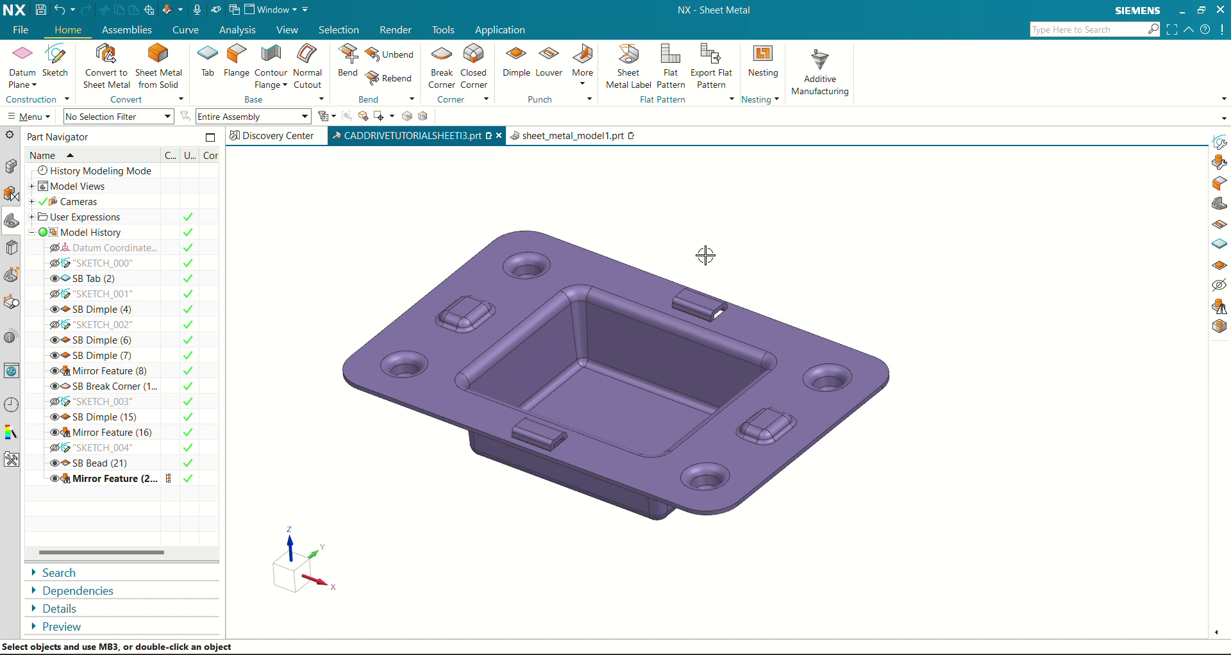
pyautogui.moveTo(767, 263)
pyautogui.keyDown('shift'); pyautogui.mouseDown(button='middle')
pyautogui.moveTo(767, 305)
pyautogui.moveTo(759, 250)
pyautogui.mouseUp(button='middle'); pyautogui.keyUp('shift')
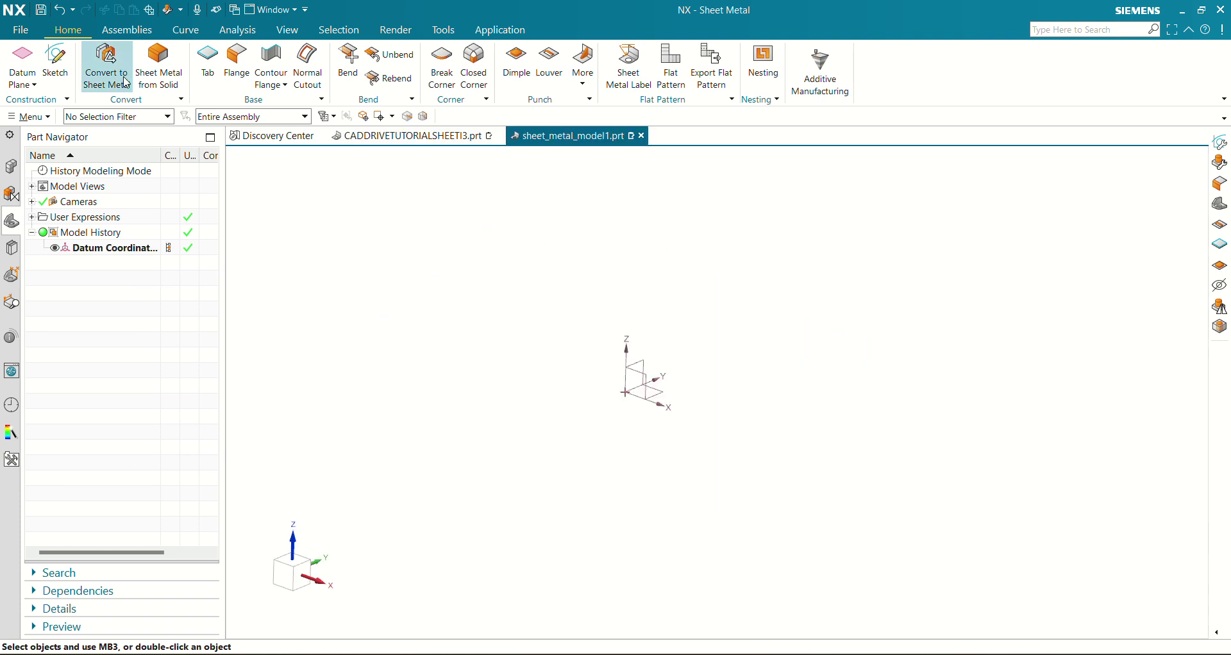
# Step: Start a sketch on the Top plane and draw a rectangle about 149 by 98 mm centred on the origin
pyautogui.click(56, 57)
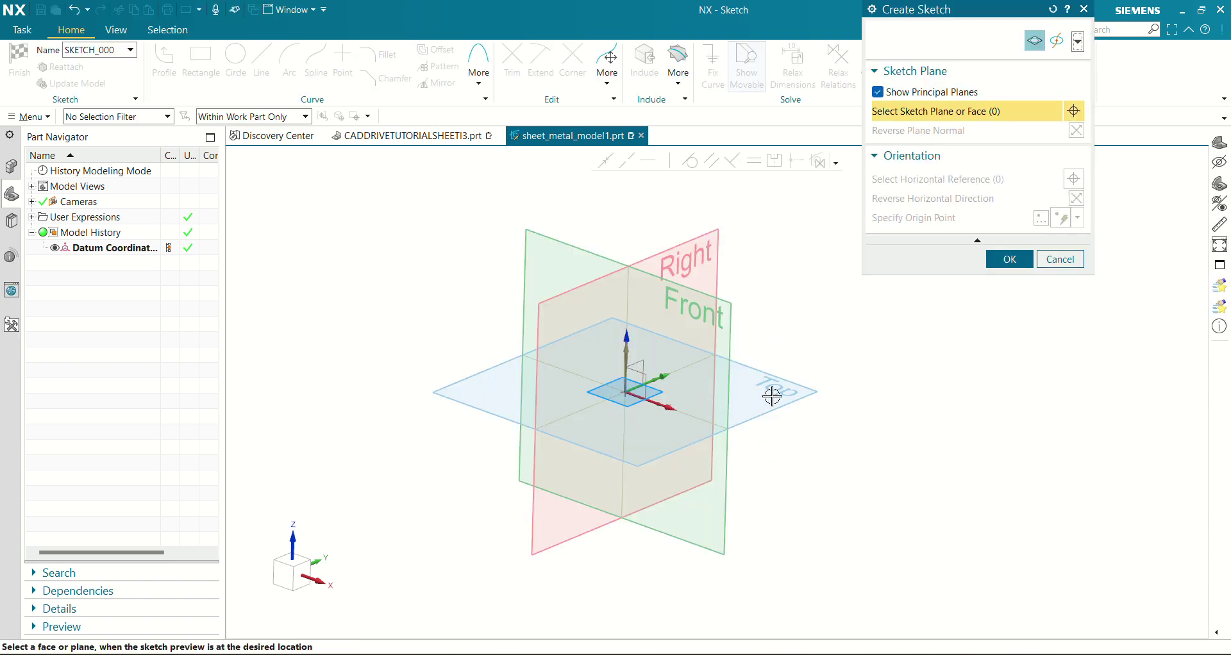
pyautogui.click(793, 393)
pyautogui.click(1010, 259)
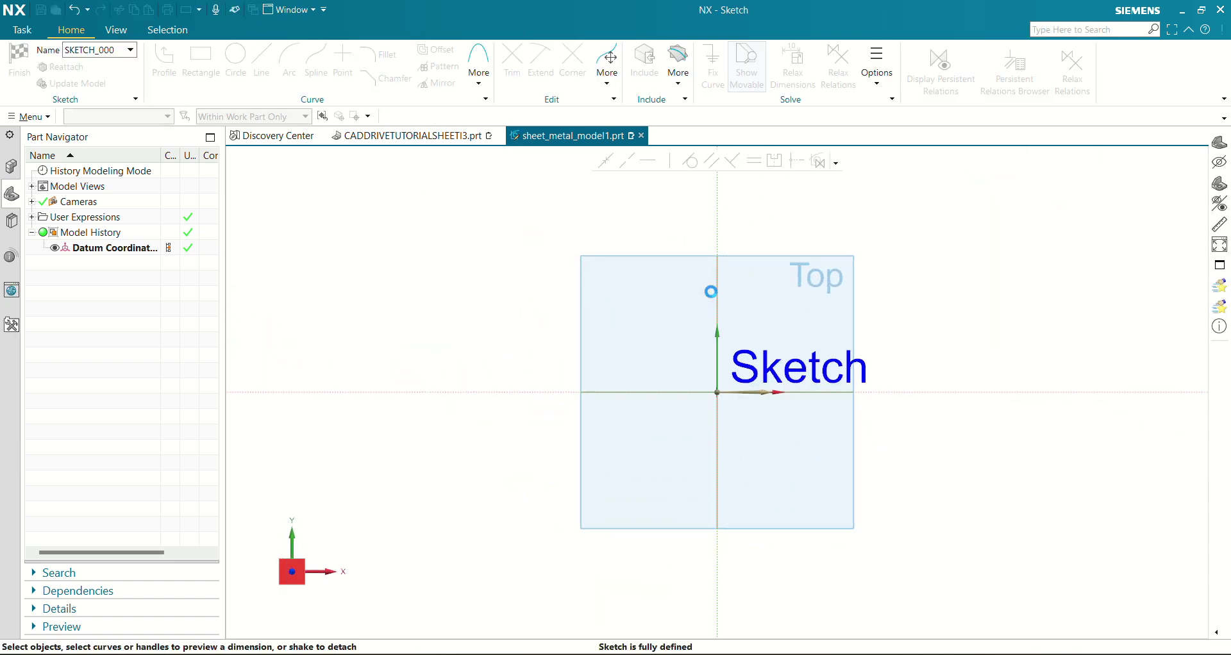
pyautogui.press('r')
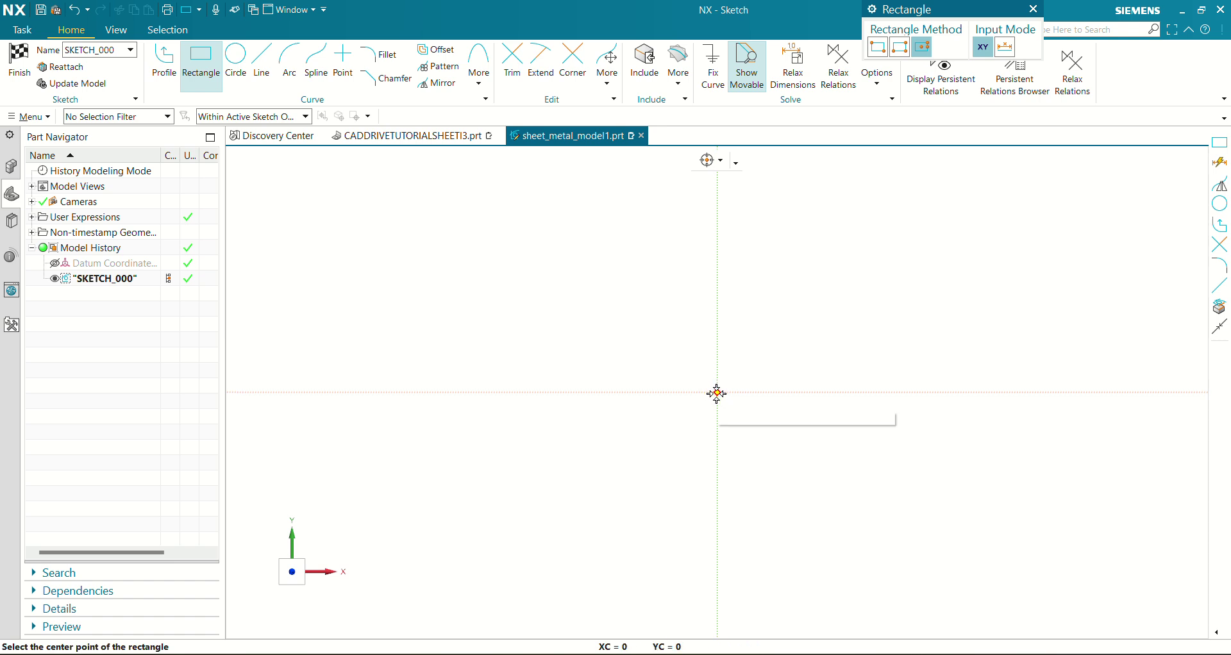
pyautogui.click(717, 393)
pyautogui.click(901, 392)
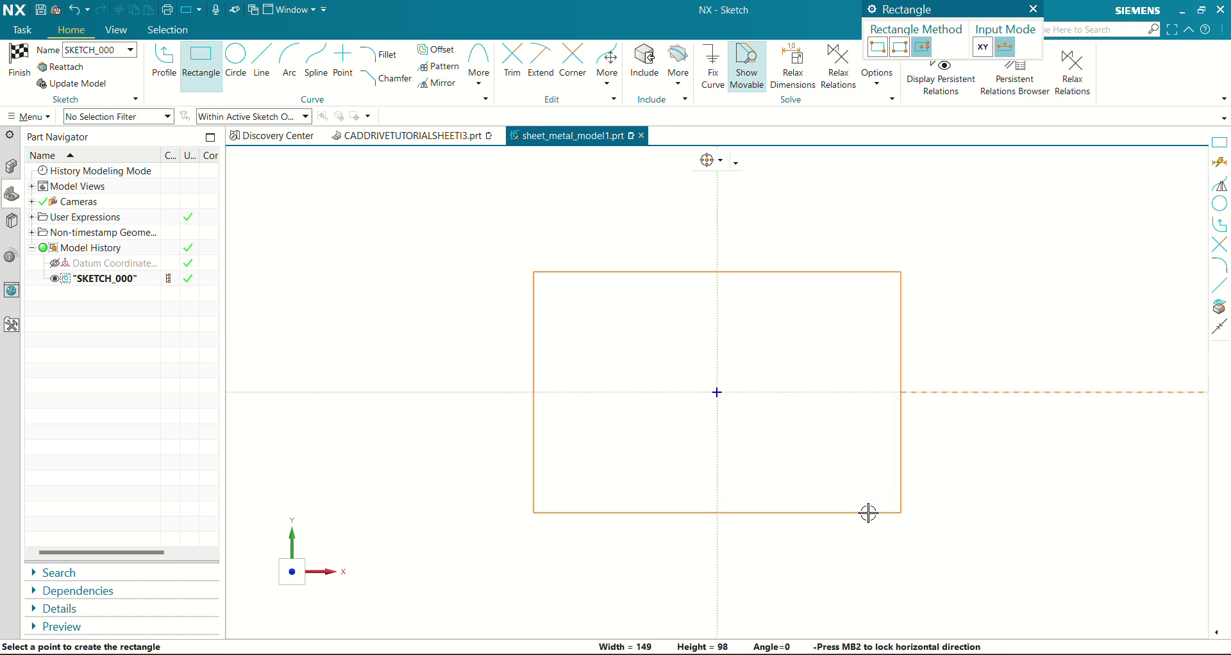
pyautogui.click(869, 513)
pyautogui.press('Escape')
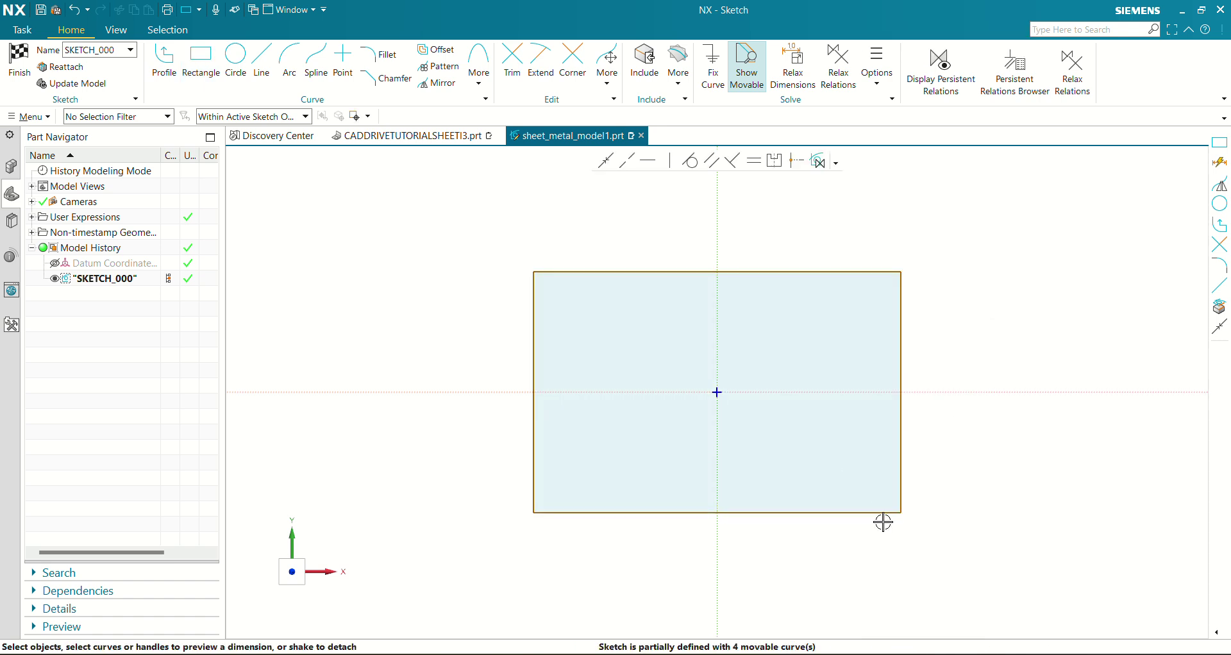
# Step: Set the rectangle's horizontal length to 200 mm, scaling the entire sketch with this first dimension
pyautogui.click(779, 512)
pyautogui.click(723, 534)
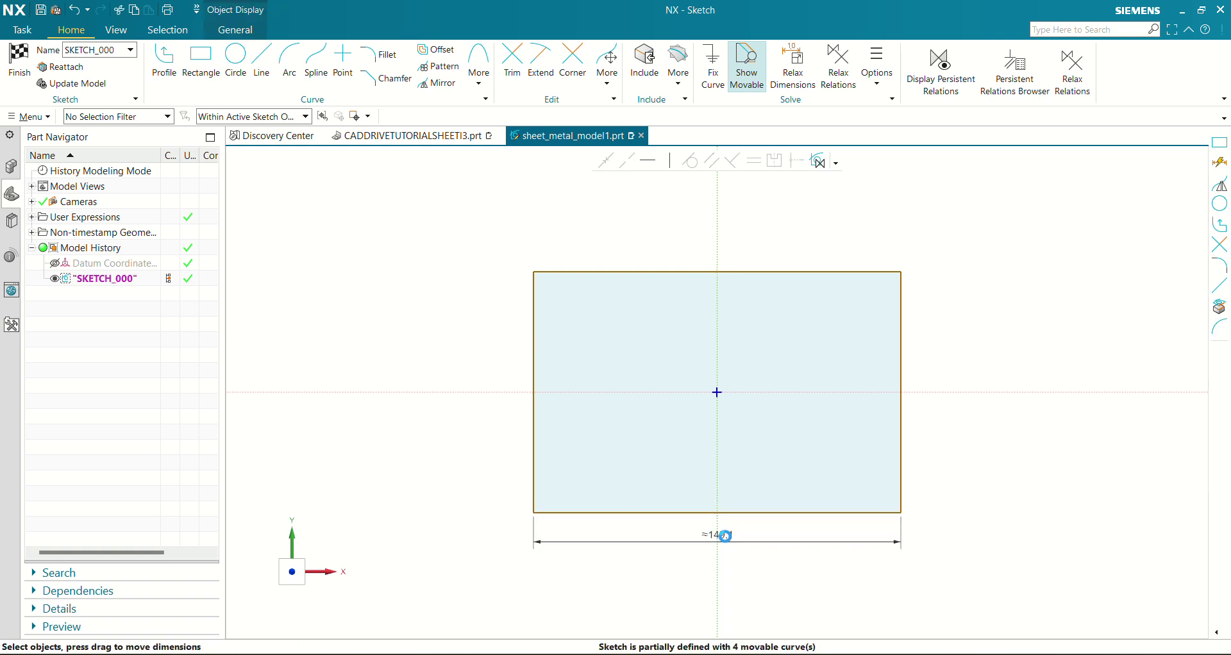
pyautogui.write('200')
pyautogui.press('Return')
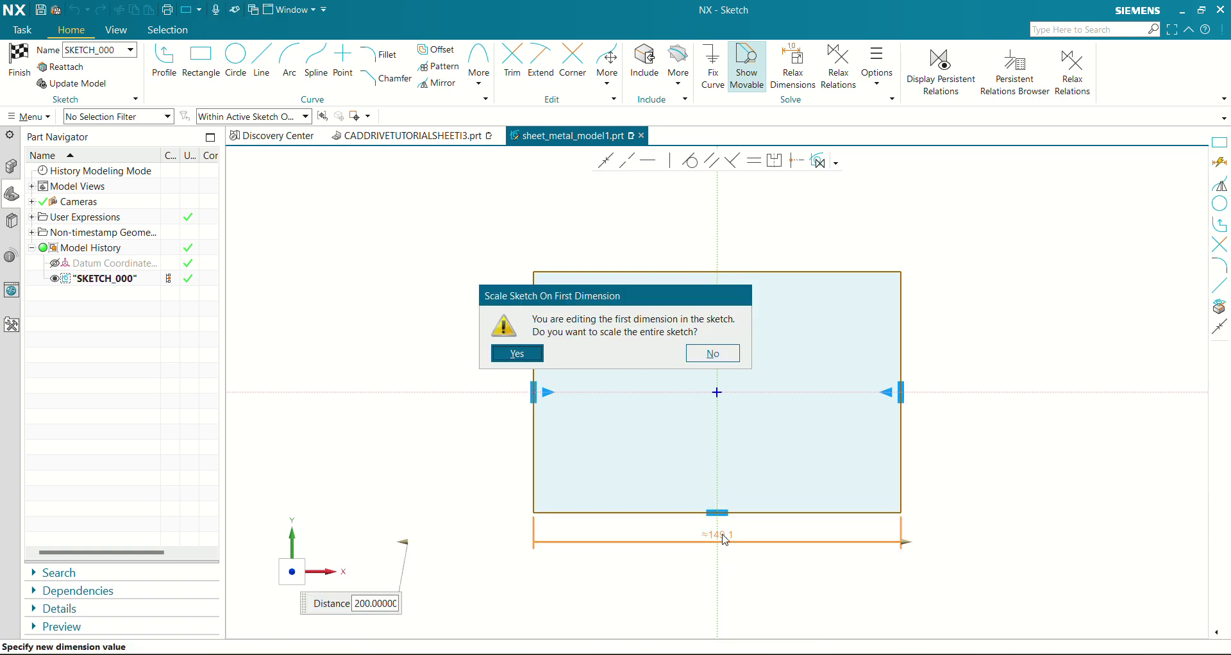
pyautogui.click(517, 354)
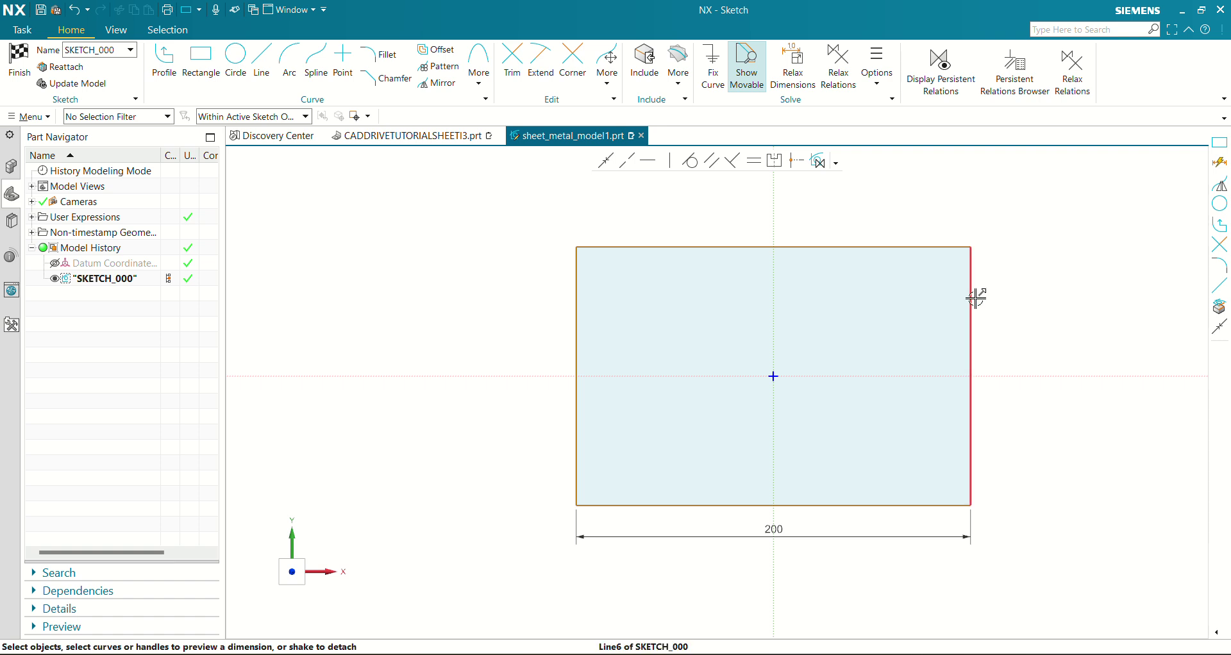
# Step: Set the rectangle's vertical length to 130 mm and finish the sketch
pyautogui.click(973, 294)
pyautogui.click(1004, 353)
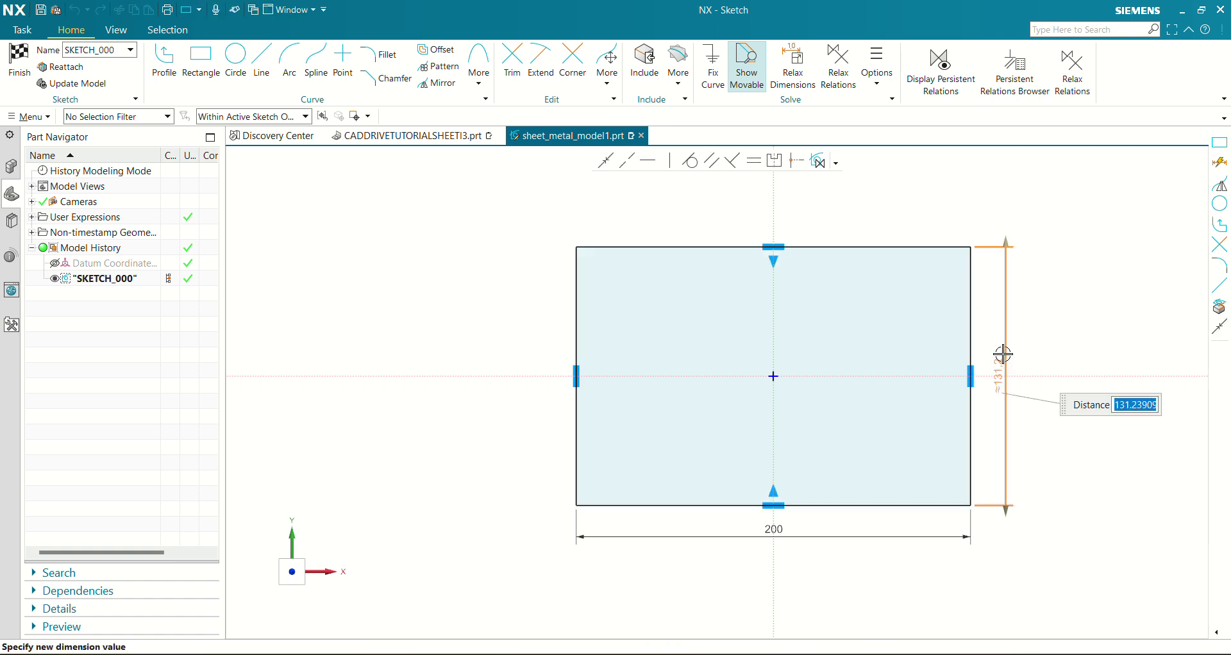
pyautogui.write('130')
pyautogui.press('Return')
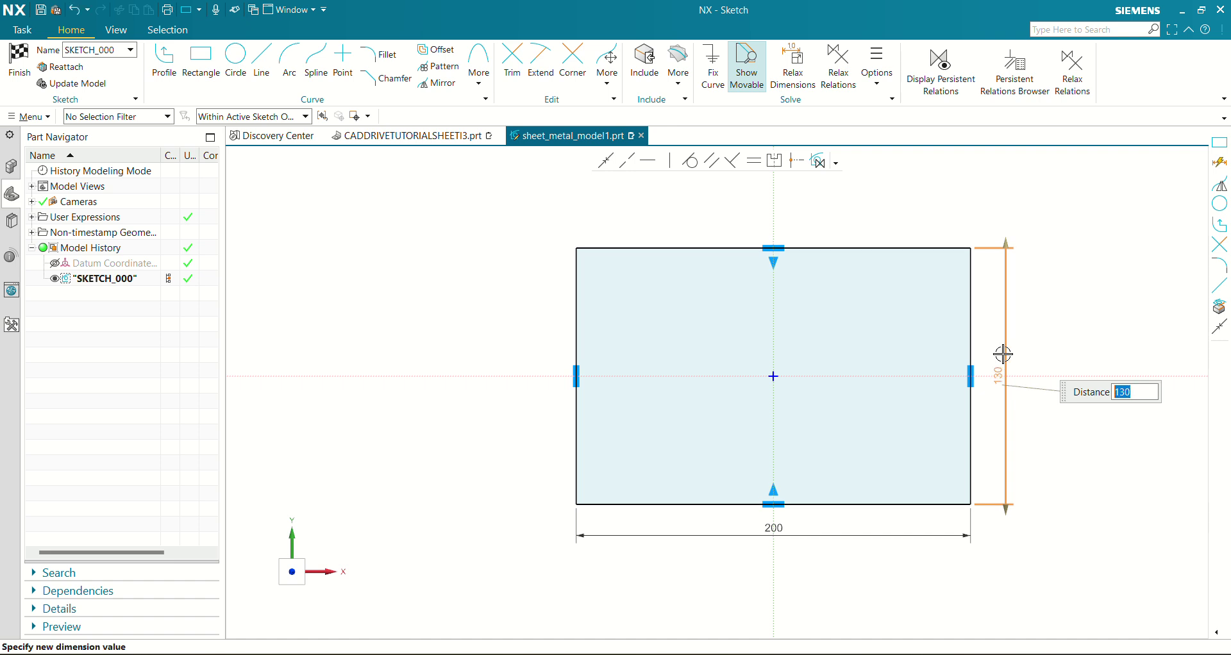
pyautogui.click(19, 63)
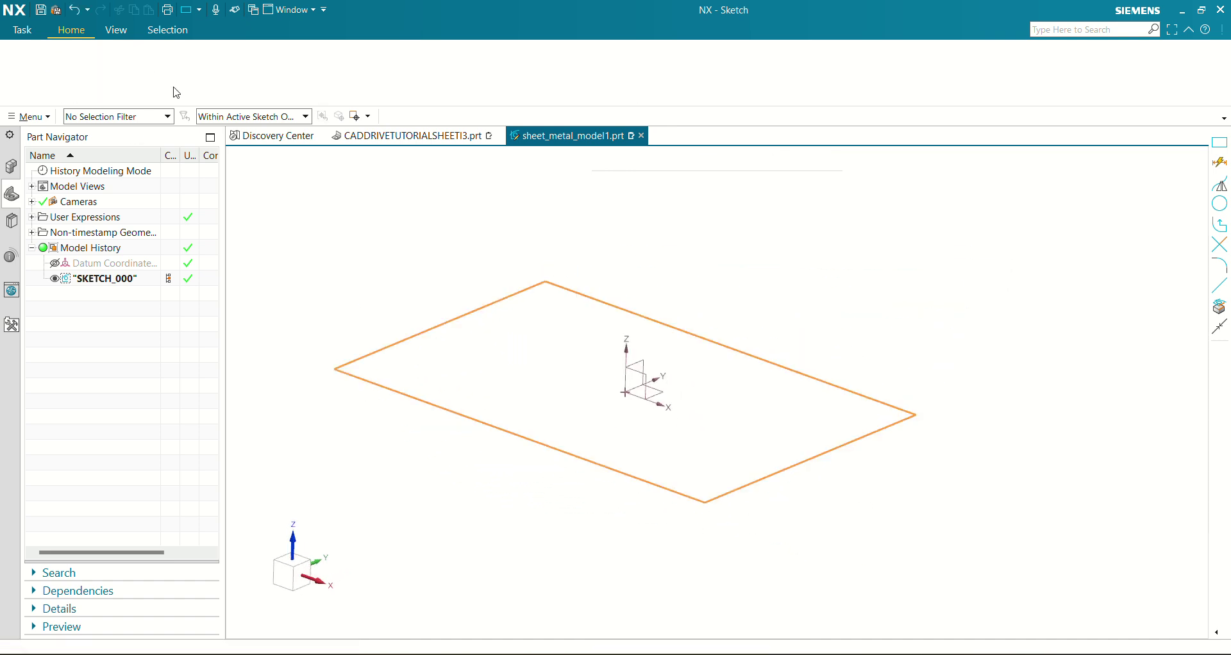
# Step: Create a 2 mm thick base tab from the rectangle sketch and hide the sketch
pyautogui.moveTo(391, 250)
pyautogui.keyDown('shift'); pyautogui.mouseDown(button='middle')
pyautogui.moveTo(474, 255)
pyautogui.moveTo(459, 244)
pyautogui.mouseUp(button='middle'); pyautogui.keyUp('shift')
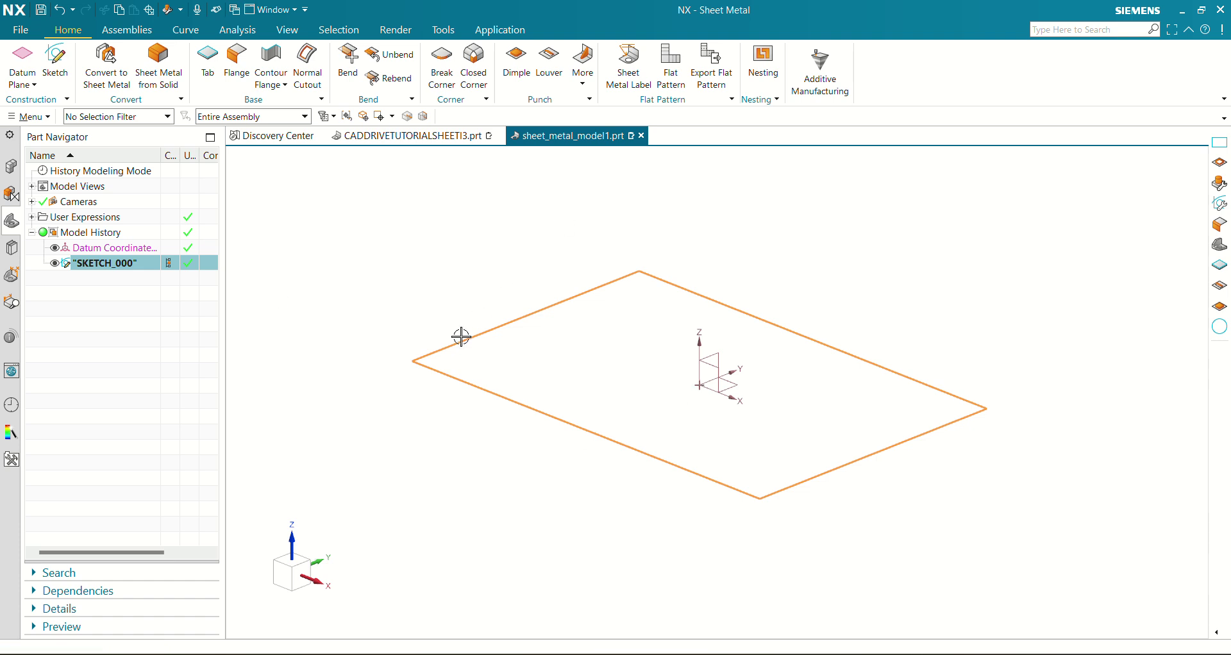
pyautogui.click(207, 64)
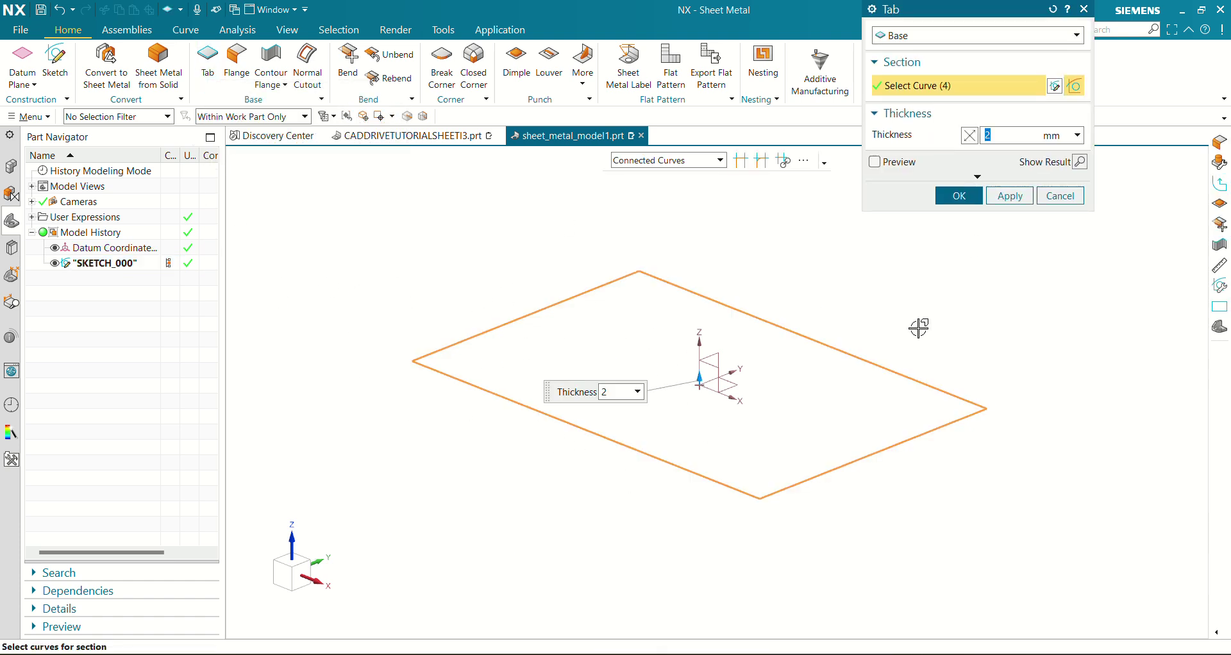
pyautogui.click(960, 197)
pyautogui.moveTo(582, 472); pyautogui.dragTo(509, 431, button='middle')
pyautogui.click(55, 264)
pyautogui.moveTo(638, 424); pyautogui.dragTo(628, 441, button='middle')
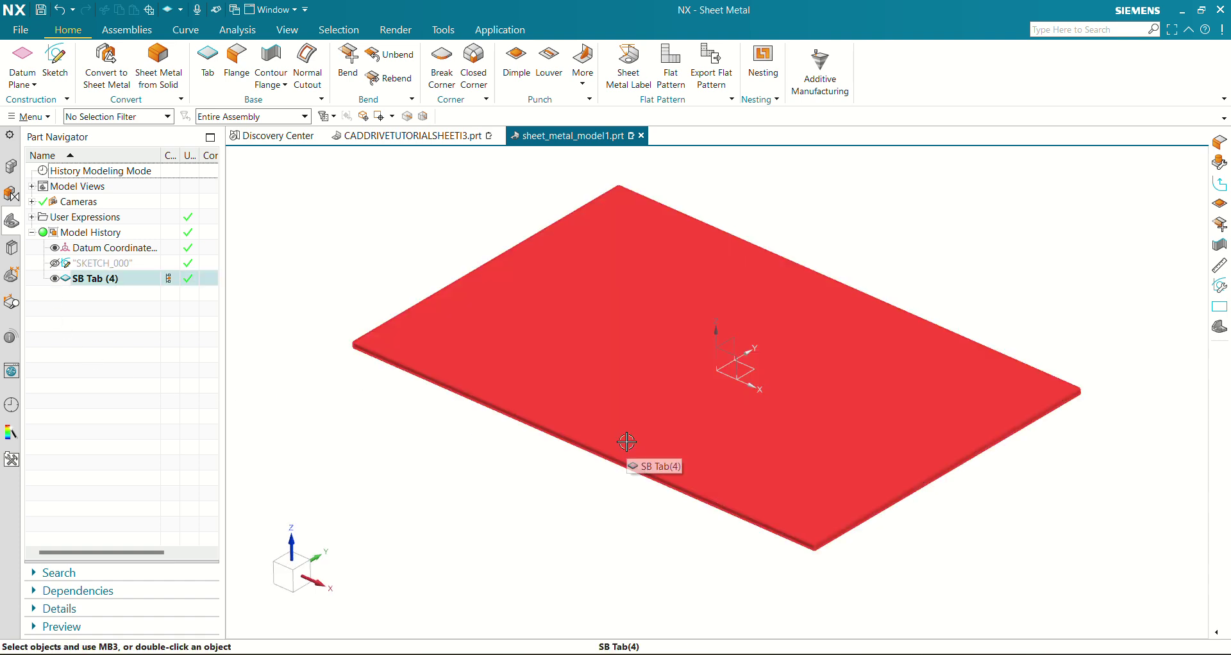
# Step: Check the large central dimple in the reference part CADDRIVETUTORIALSHEETI3.prt and return to sheet_metal_model1.prt
pyautogui.click(410, 136)
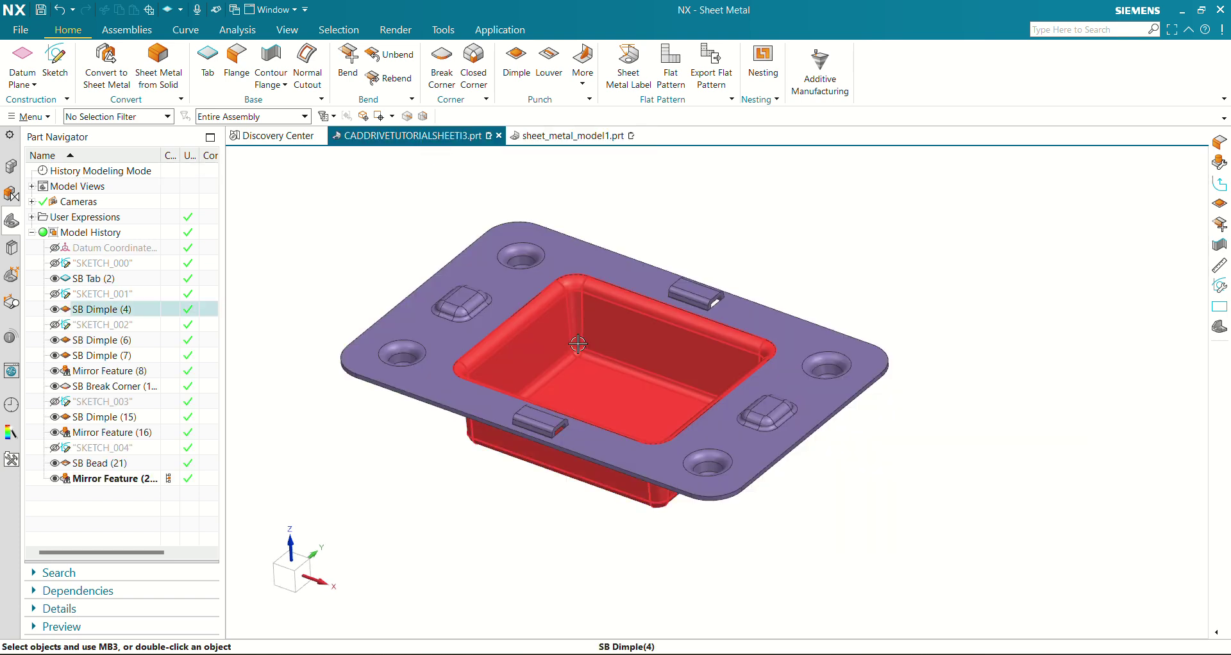
pyautogui.click(578, 344)
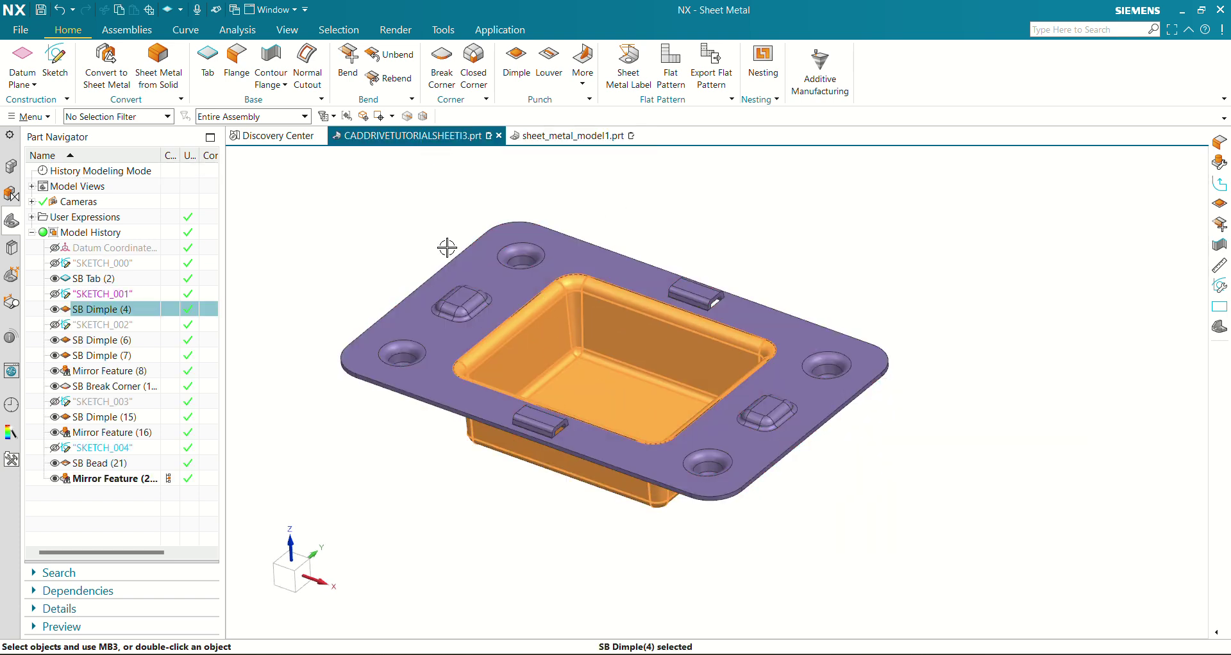
pyautogui.click(564, 135)
# Step: Start a second sketch on the Top plane and draw an origin-centred rectangle about 126 mm wide inside the plate outline
pyautogui.moveTo(507, 522); pyautogui.dragTo(586, 485, button='middle')
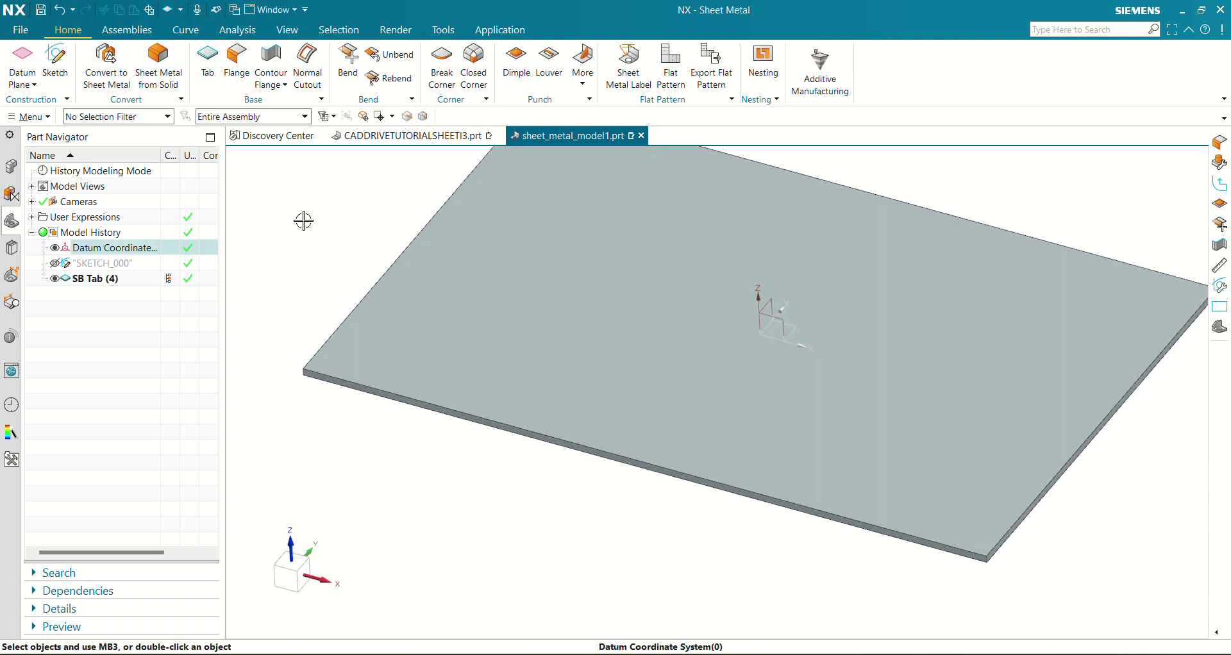
pyautogui.click(55, 64)
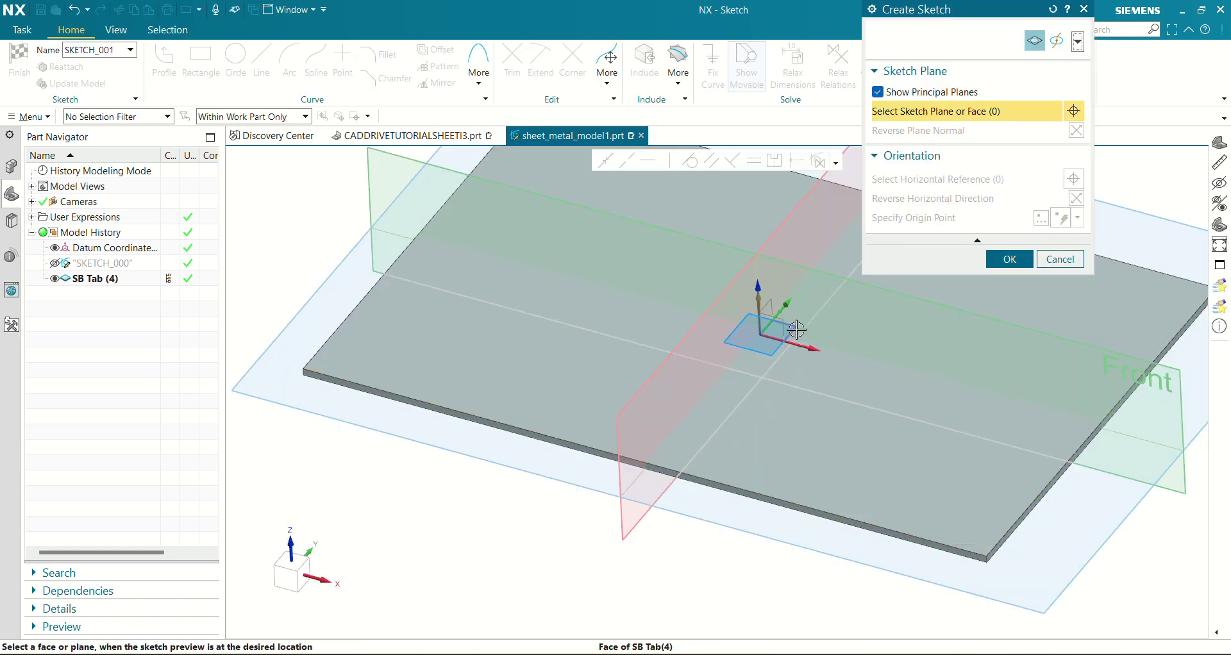
pyautogui.click(319, 277)
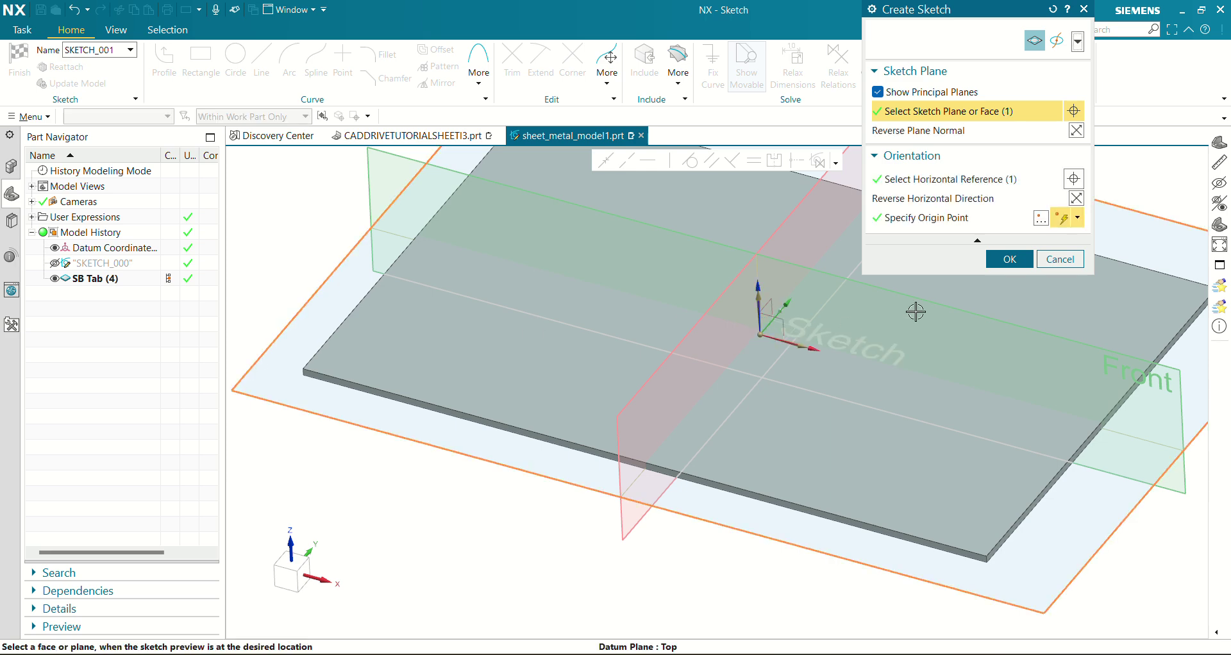
pyautogui.click(1010, 259)
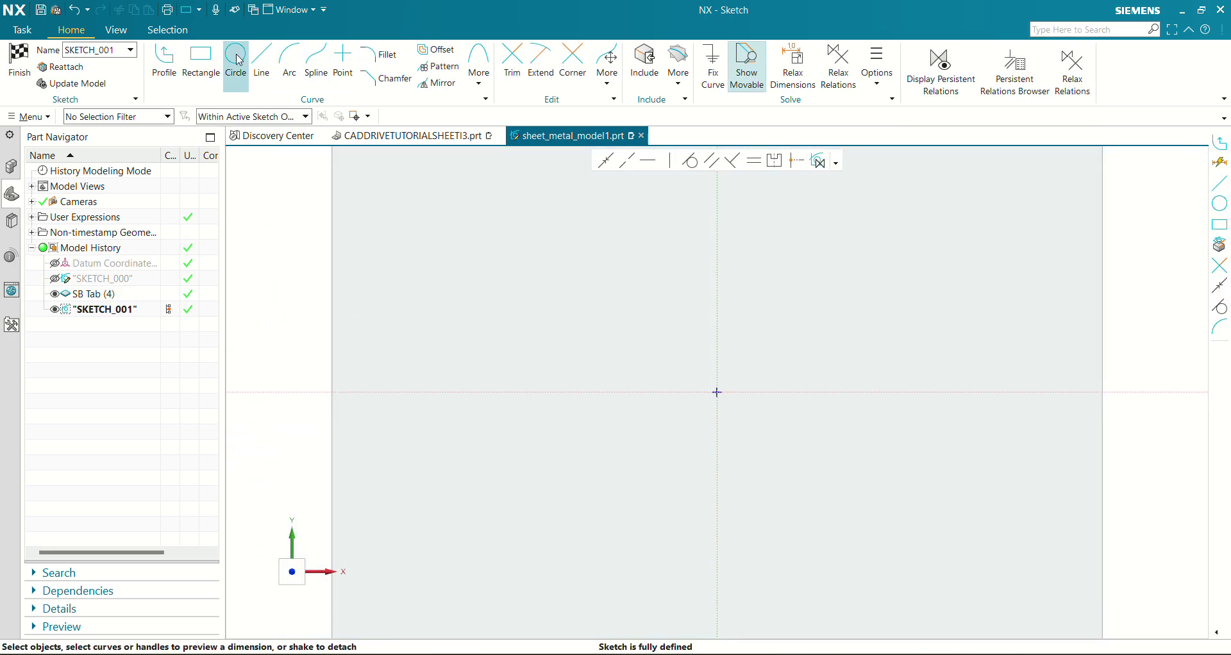
pyautogui.click(201, 61)
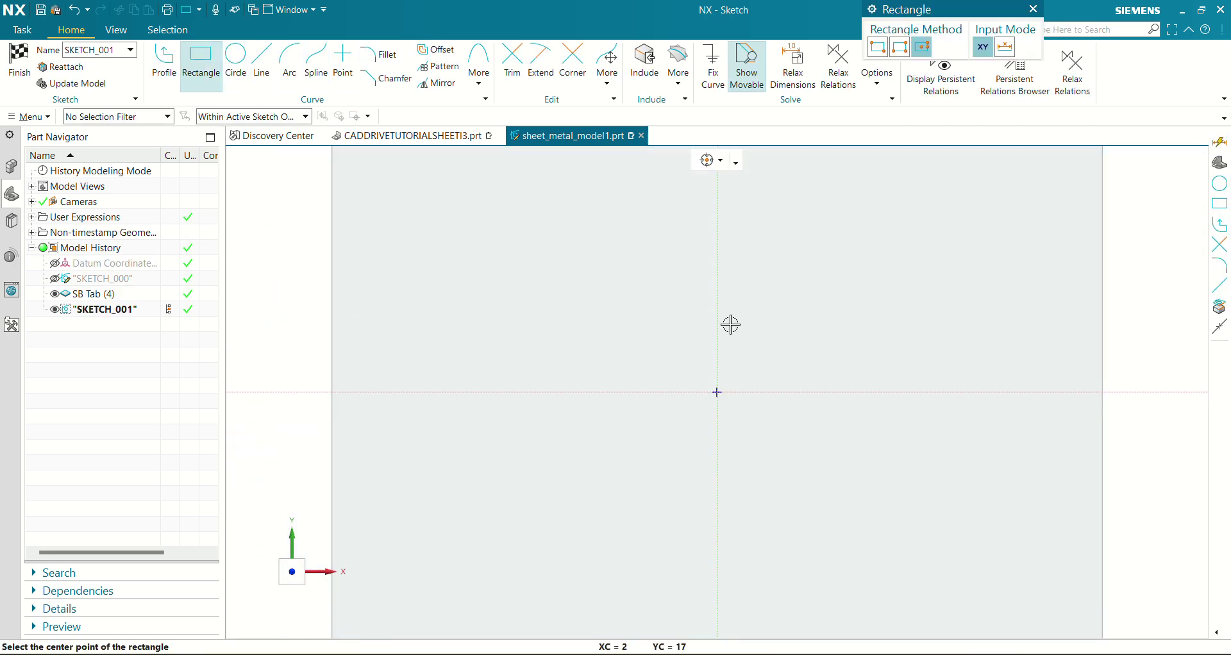
pyautogui.click(717, 392)
pyautogui.click(962, 393)
pyautogui.click(926, 536)
pyautogui.press('Escape')
pyautogui.scroll(-1, 1015, 335)
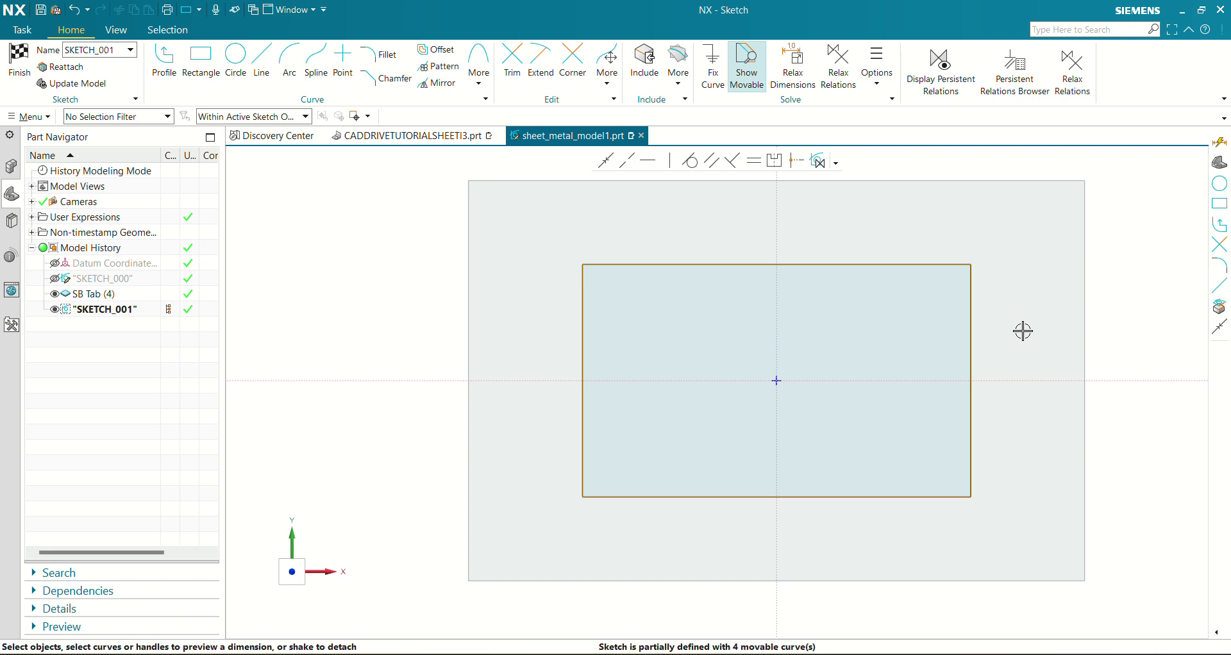
# Step: Set the inner rectangle's width to 100 mm, scaling the entire sketch with it
pyautogui.click(824, 265)
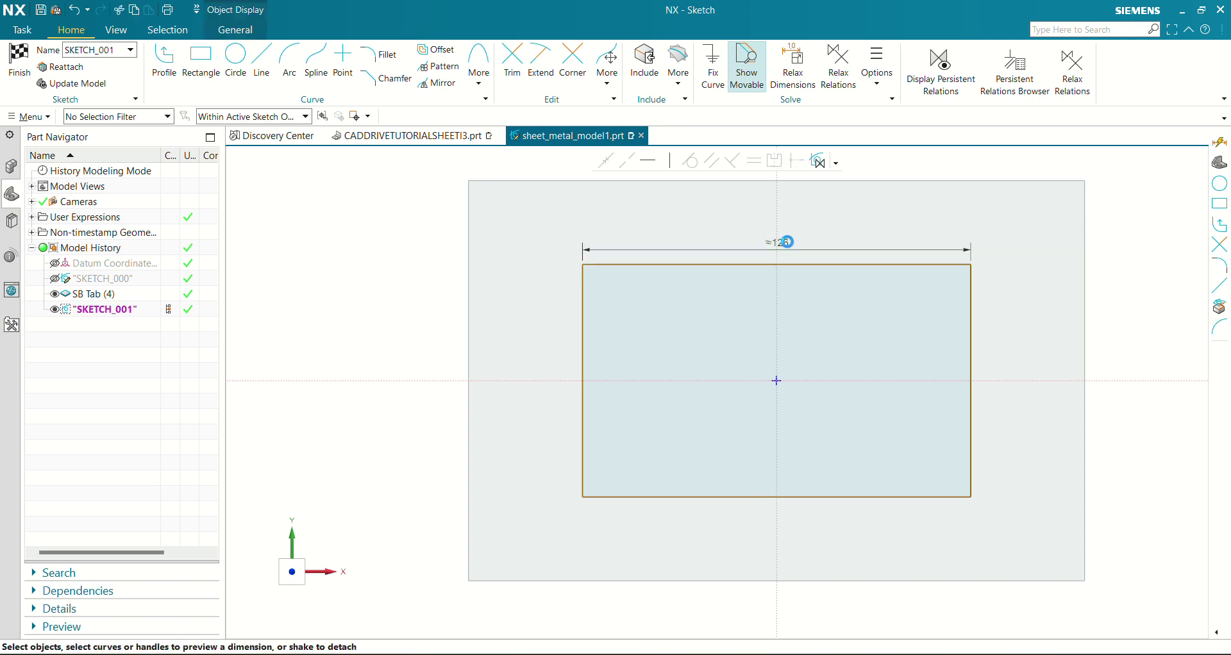
pyautogui.click(788, 241)
pyautogui.write('100')
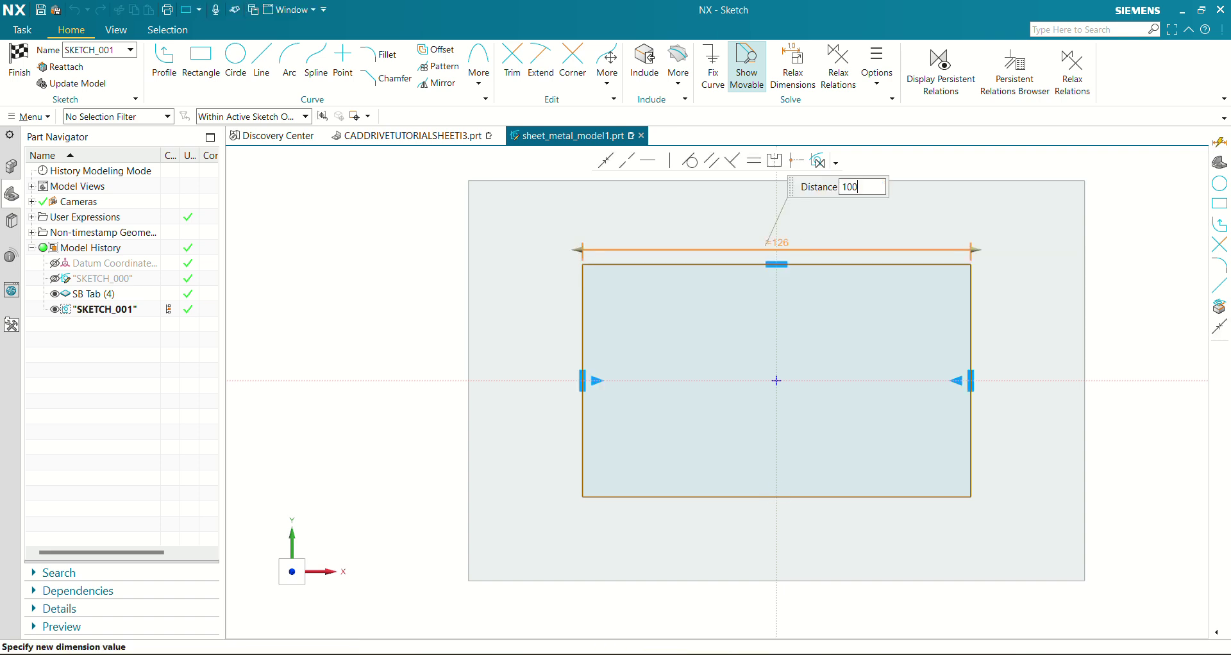
pyautogui.press('Return')
pyautogui.click(517, 354)
# Step: Set the inner rectangle's height to 80 mm and finish the sketch
pyautogui.click(959, 324)
pyautogui.click(932, 326)
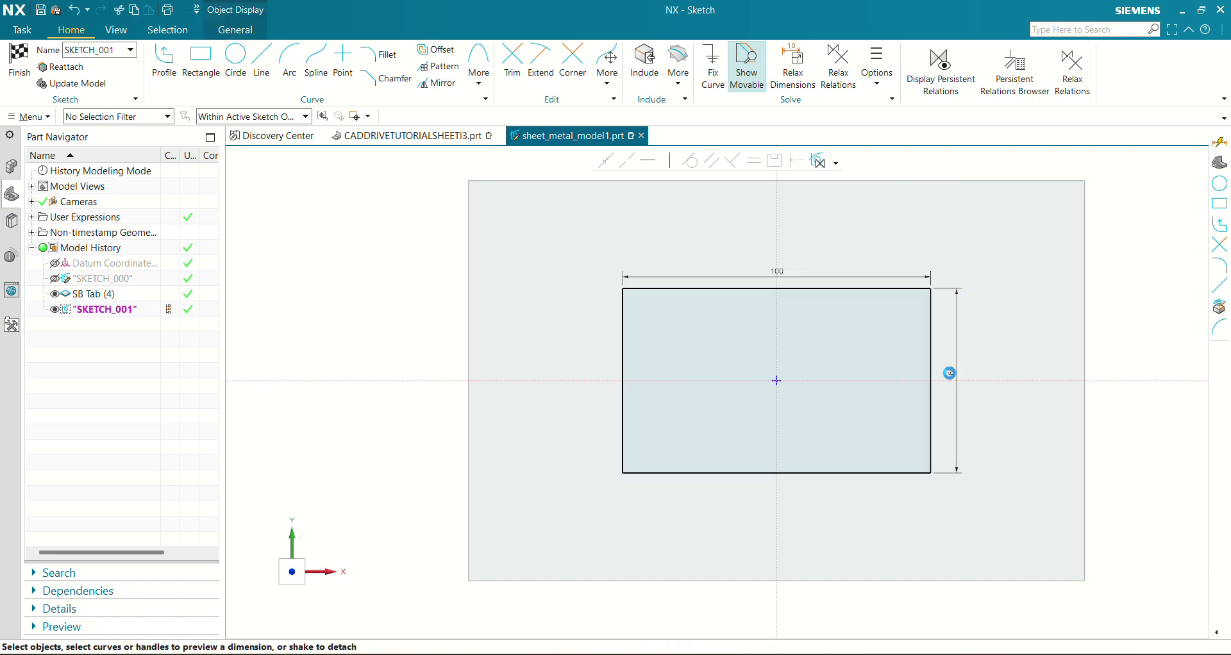
pyautogui.click(950, 373)
pyautogui.write('80')
pyautogui.press('Return')
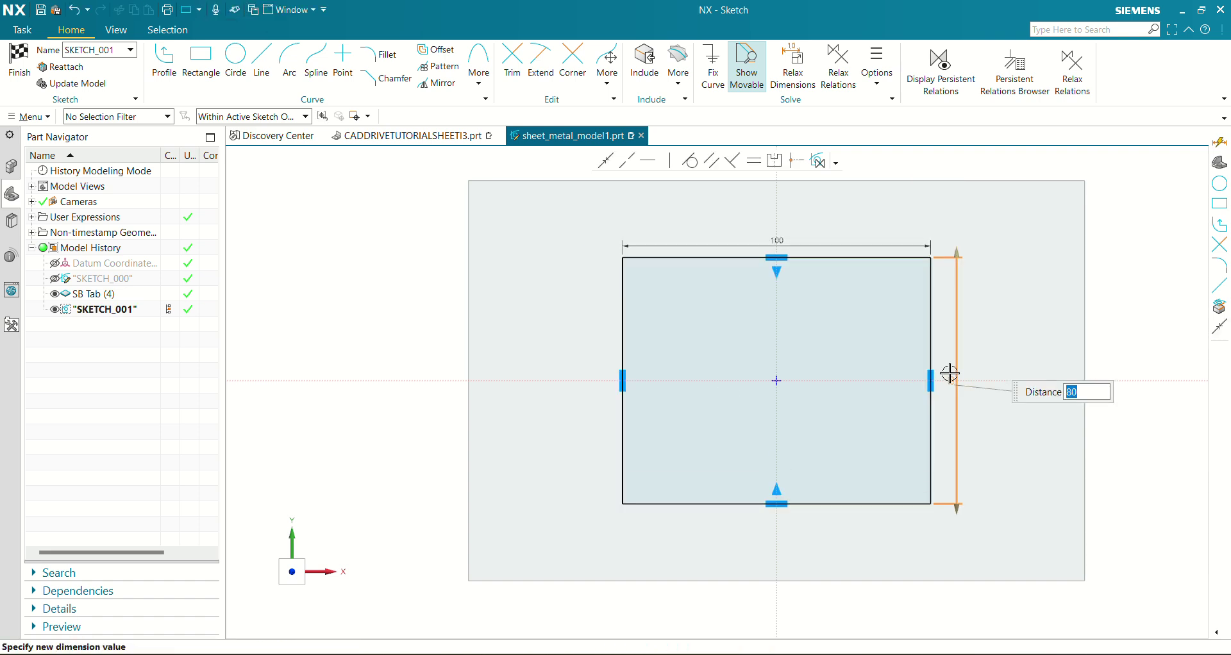
pyautogui.click(20, 64)
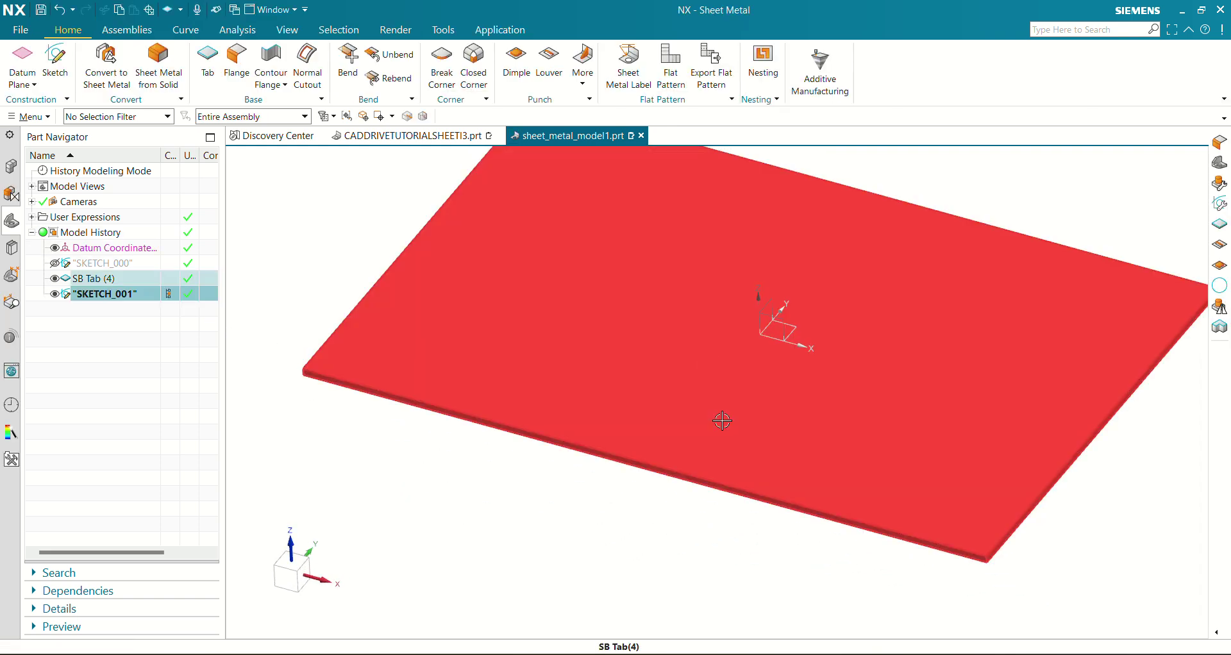
# Step: Start a Dimple from the inner rectangle sketch and set its depth to 35 mm
pyautogui.moveTo(687, 522)
pyautogui.mouseDown(button='middle')
pyautogui.moveTo(682, 474)
pyautogui.moveTo(699, 539)
pyautogui.moveTo(679, 547)
pyautogui.moveTo(682, 517)
pyautogui.moveTo(694, 534)
pyautogui.moveTo(696, 513)
pyautogui.moveTo(693, 531)
pyautogui.mouseUp(button='middle')
pyautogui.click(523, 78)
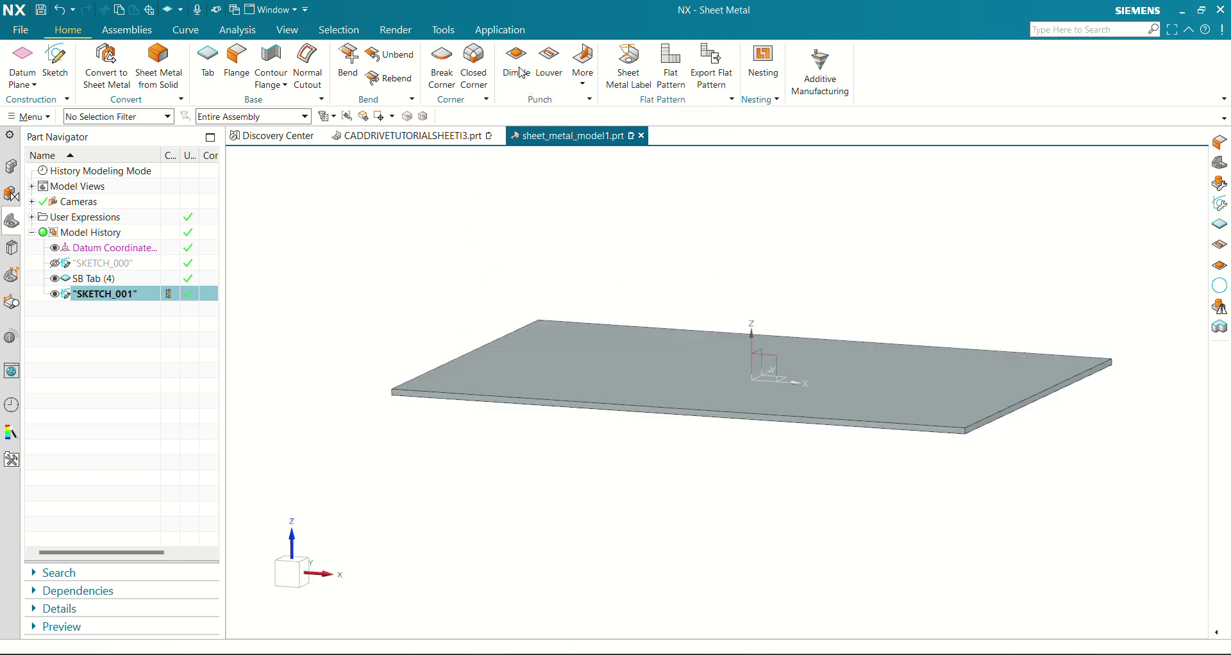
pyautogui.moveTo(624, 524); pyautogui.dragTo(583, 541, button='middle')
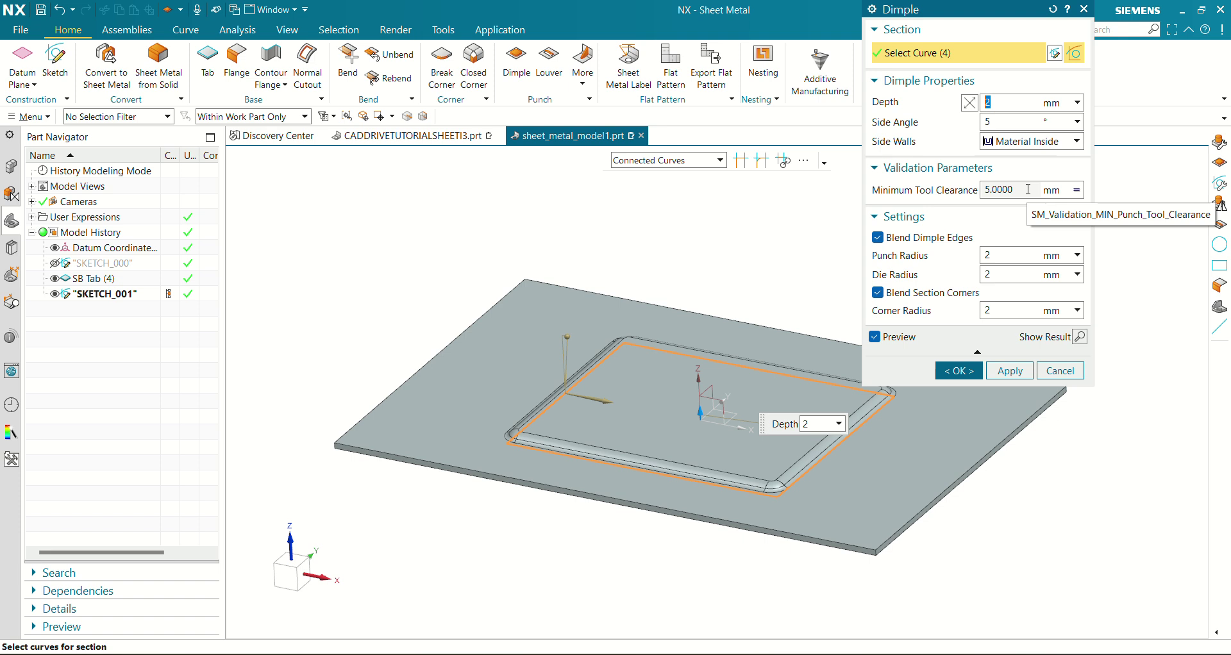
pyautogui.write('35')
pyautogui.press('Return')
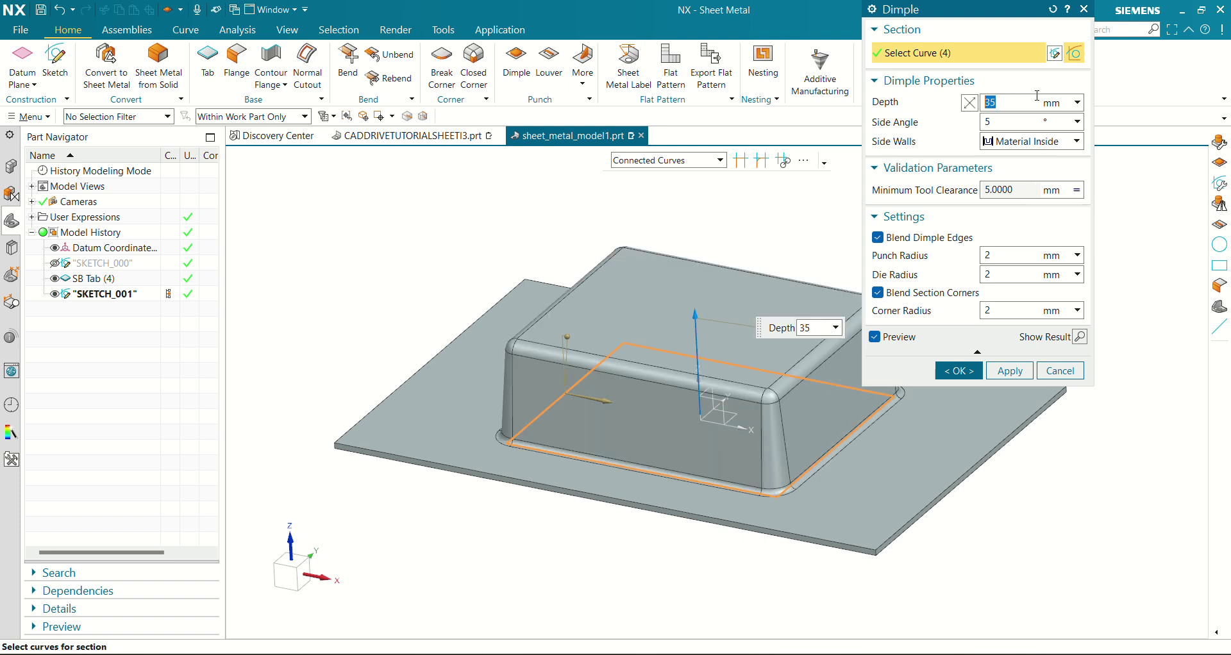
# Step: Set the dimple's side angle to 2.5° and its punch, die and corner radii to 3 mm each
pyautogui.press('Tab')
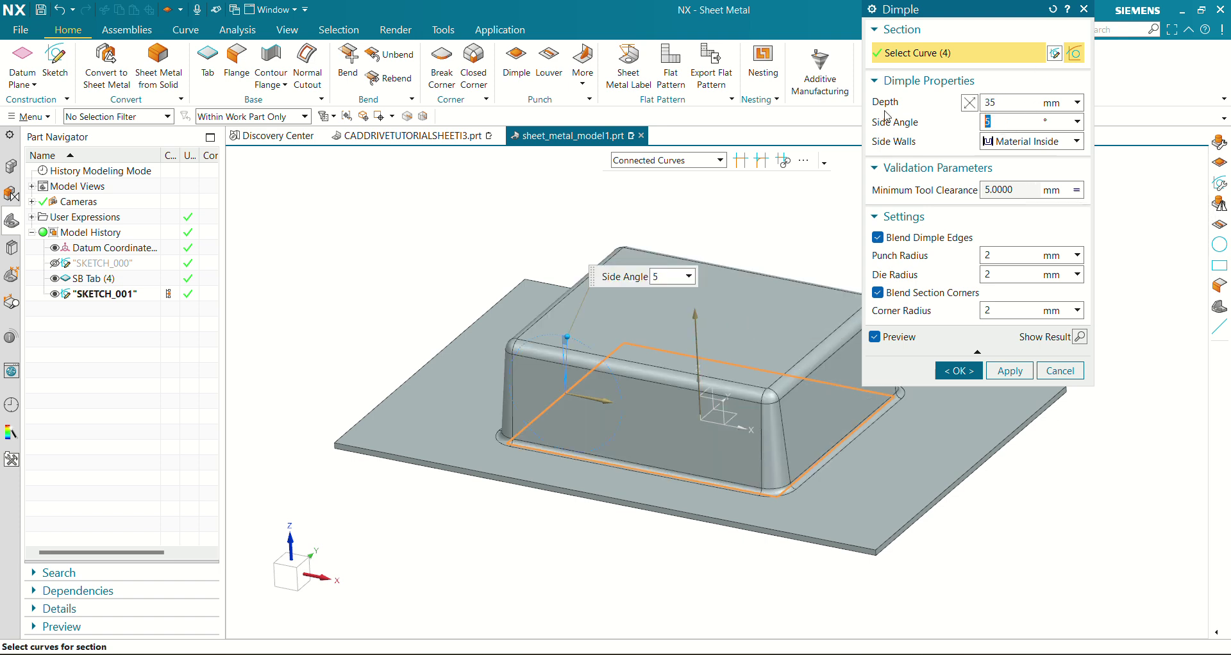
pyautogui.press('Return')
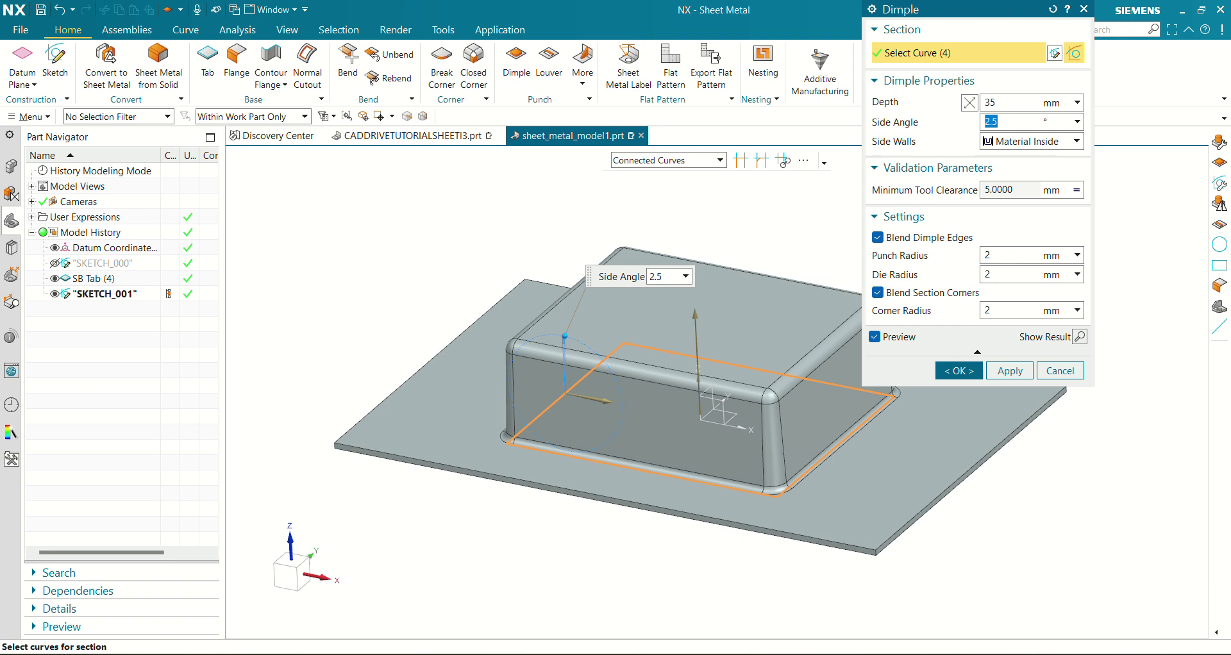
pyautogui.click(939, 251)
pyautogui.press('Return')
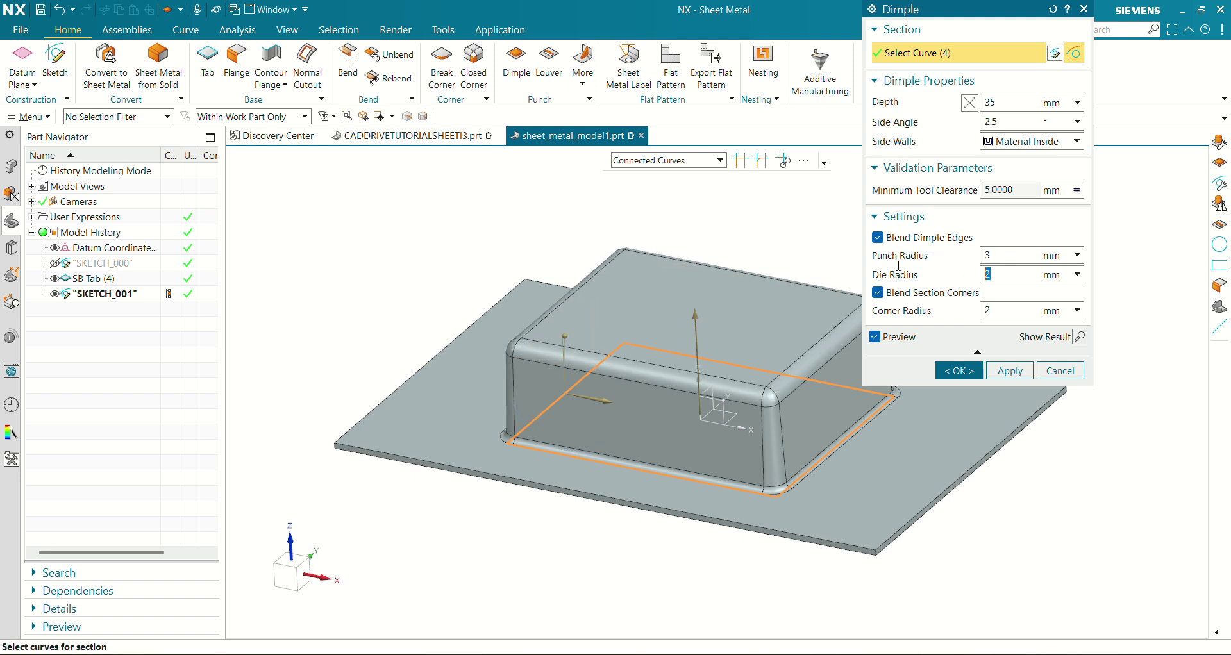
pyautogui.write('3')
pyautogui.press('Return')
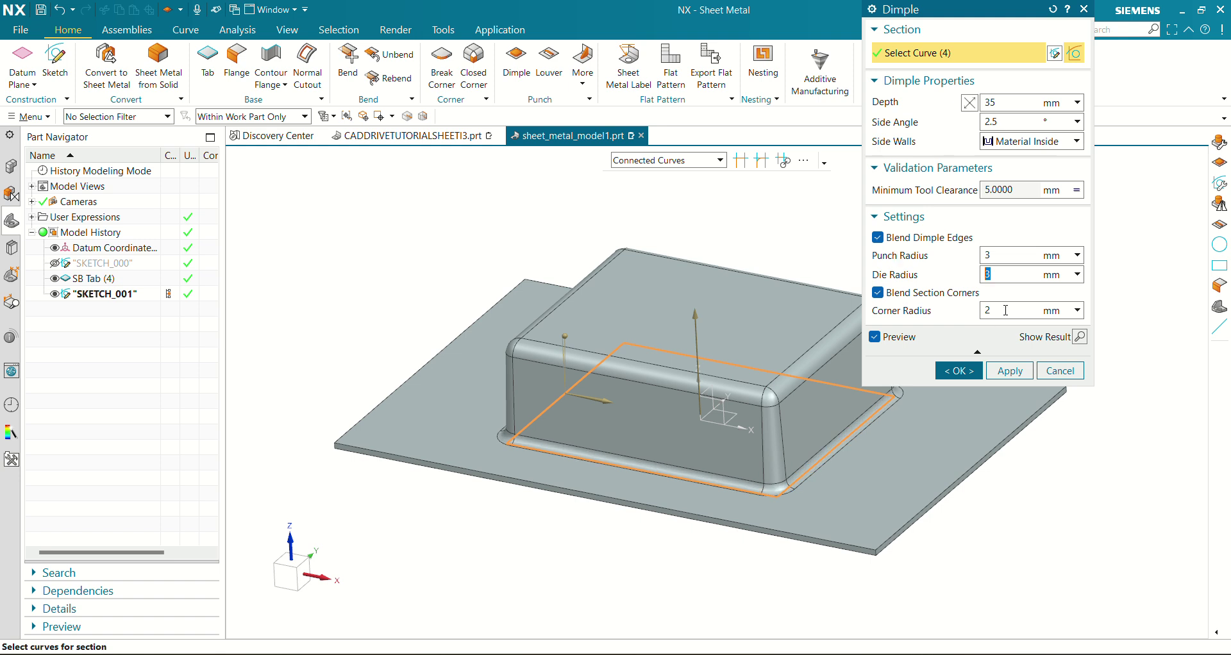
pyautogui.write('3')
pyautogui.press('Return')
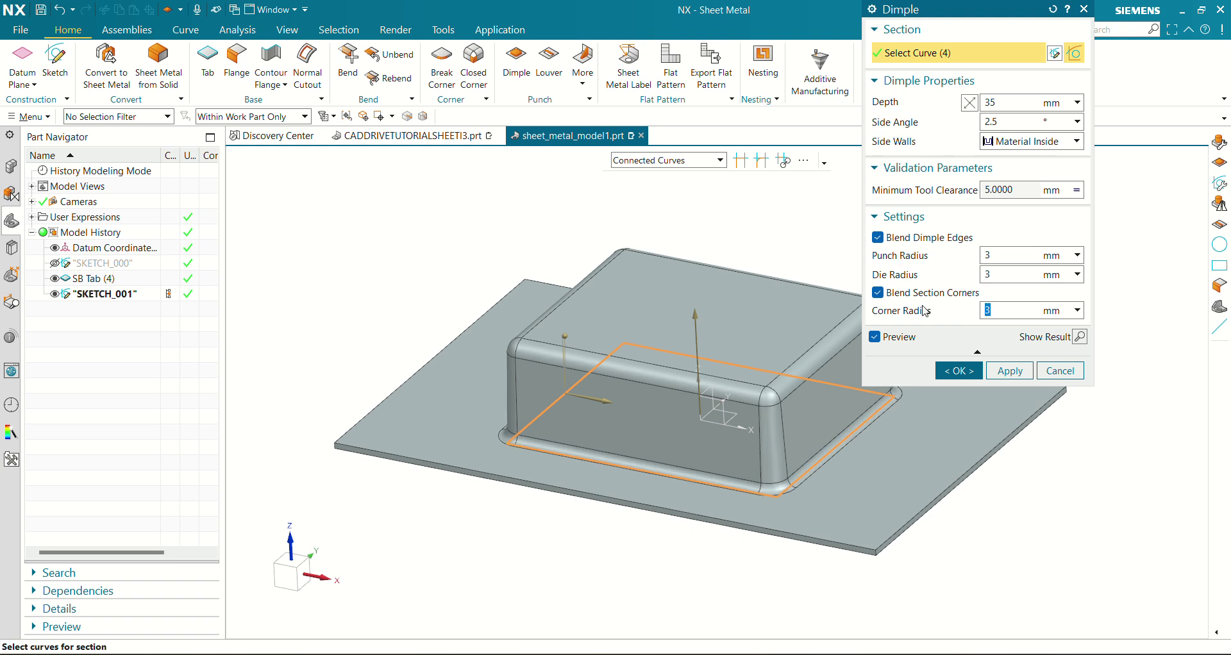
# Step: Reverse the dimple's direction so the pocket extends below the plate, and create the feature
pyautogui.click(970, 104)
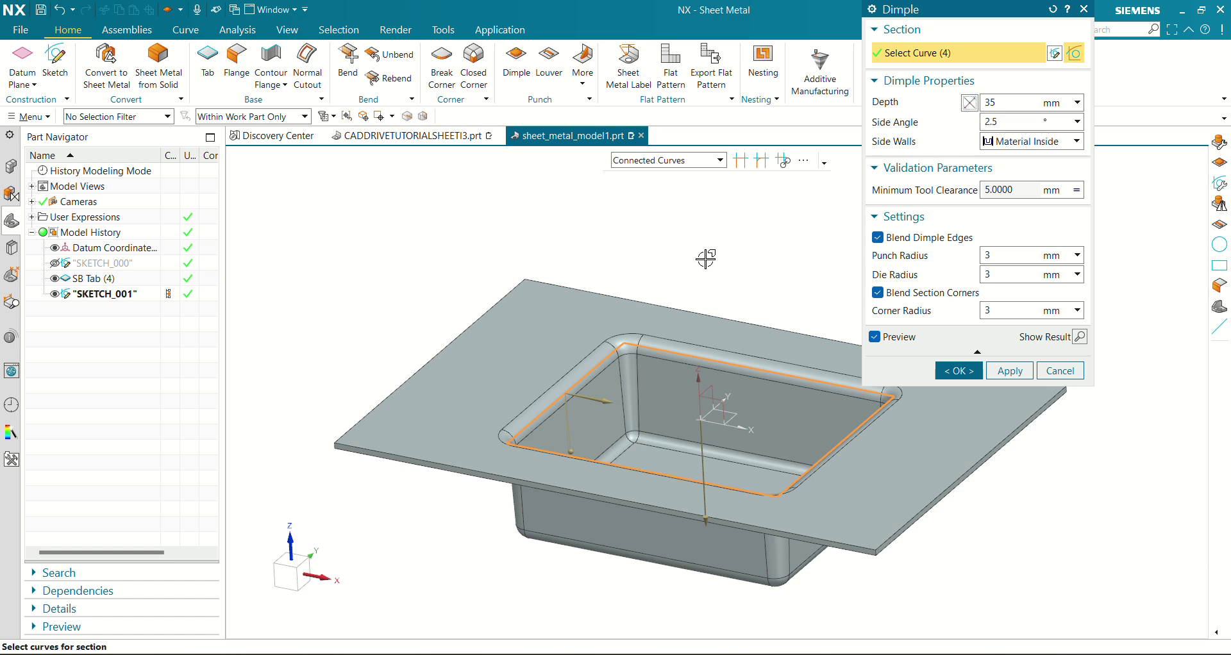
pyautogui.moveTo(707, 258); pyautogui.dragTo(637, 206, button='middle')
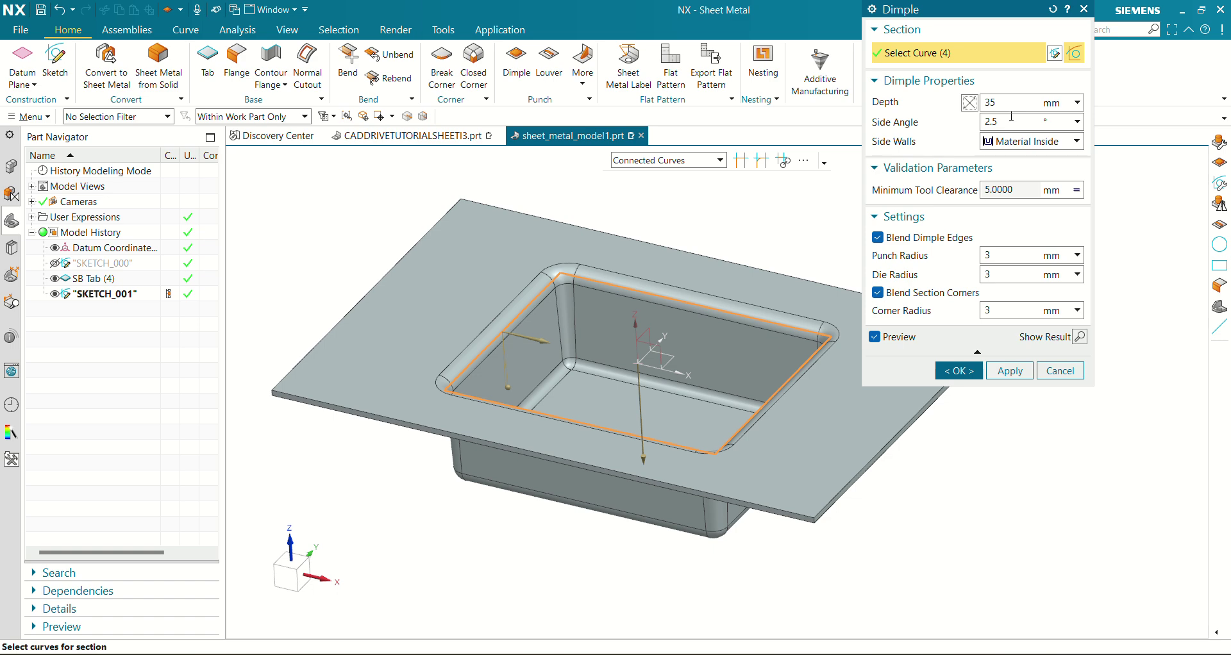
pyautogui.click(959, 372)
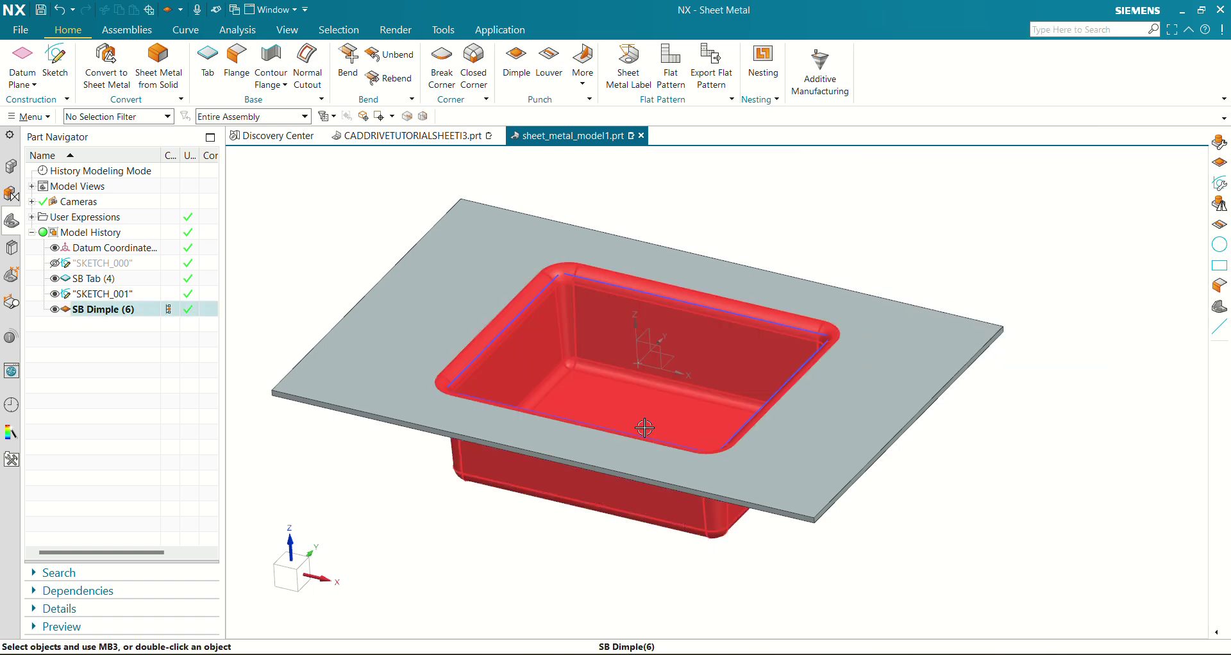
pyautogui.moveTo(623, 396); pyautogui.dragTo(741, 399, button='middle')
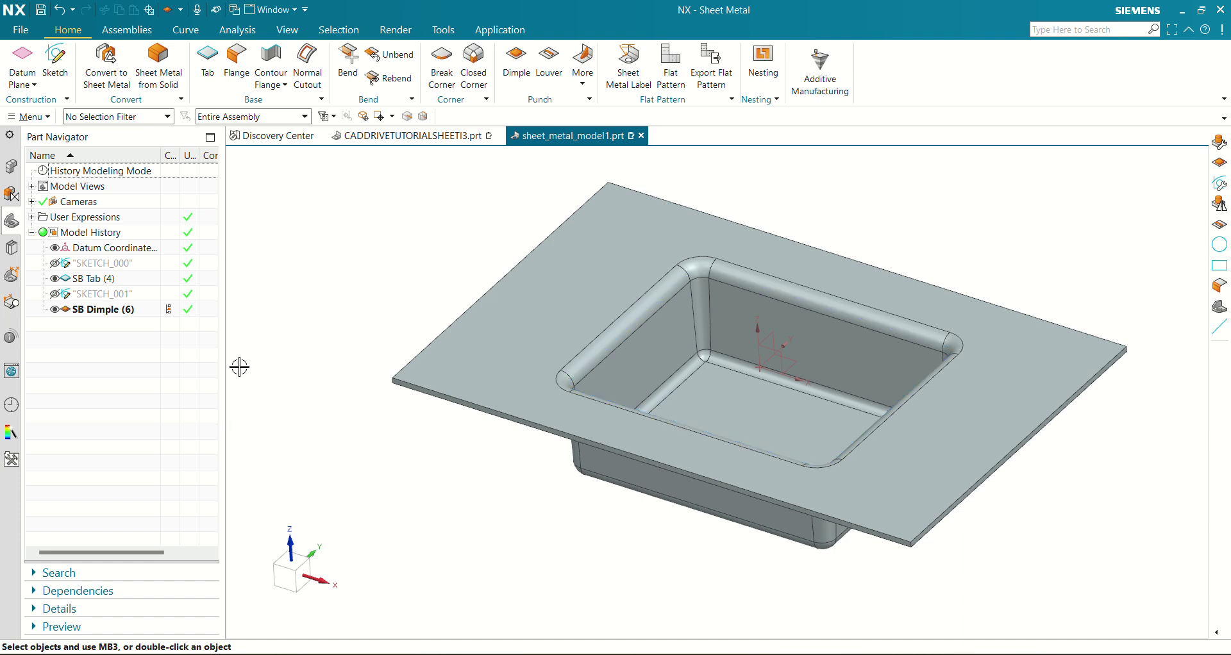
# Step: Check the reference part CADDRIVETUTORIALSHEETI3.prt and start a new sketch on the Top plane of sheet_metal_model1.prt
pyautogui.click(375, 136)
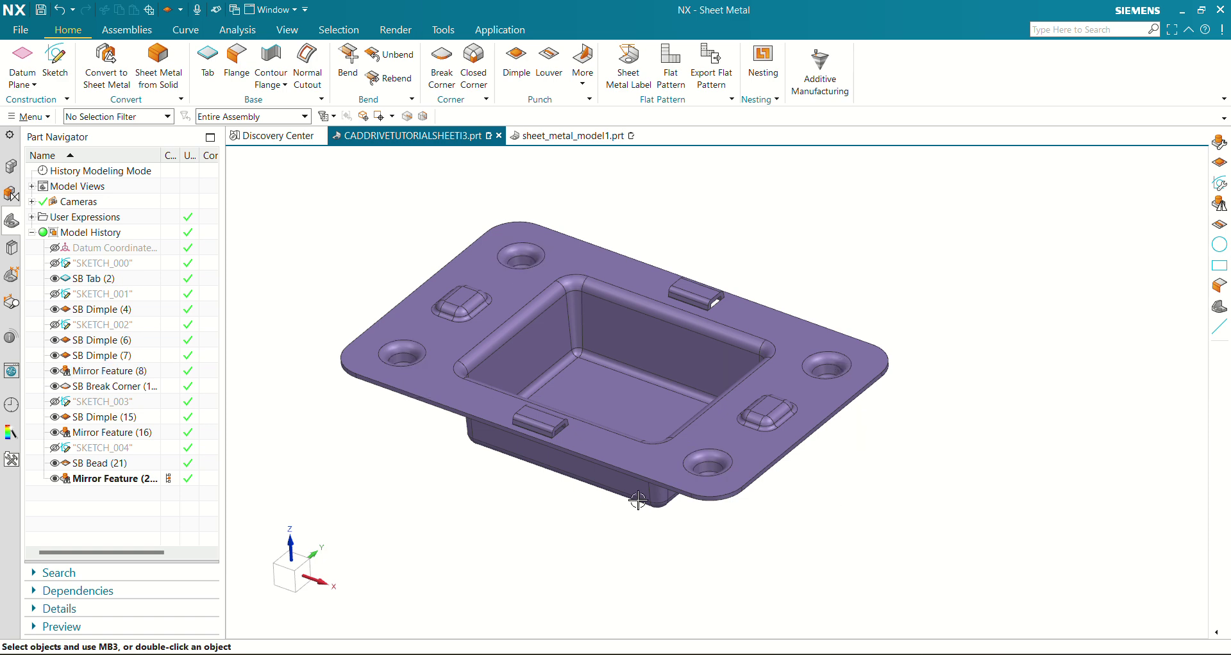
pyautogui.click(551, 137)
pyautogui.moveTo(737, 484)
pyautogui.mouseDown(button='middle')
pyautogui.moveTo(759, 372)
pyautogui.moveTo(759, 407)
pyautogui.moveTo(706, 383)
pyautogui.mouseUp(button='middle')
pyautogui.click(57, 64)
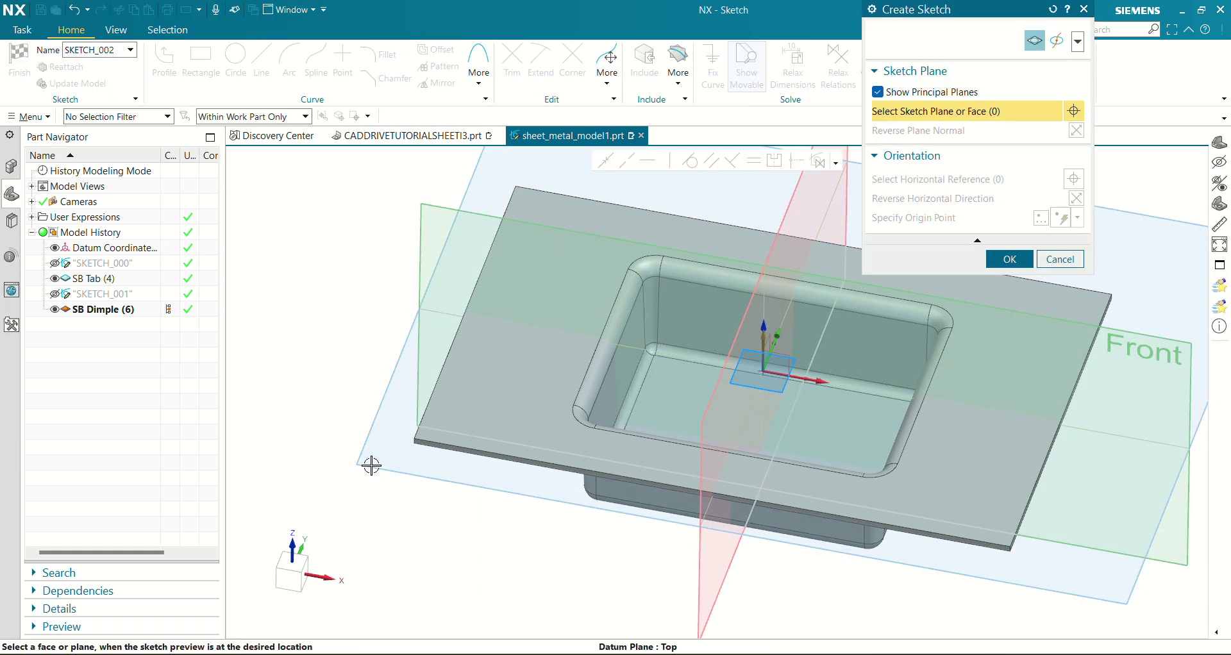
pyautogui.click(367, 467)
pyautogui.click(1010, 259)
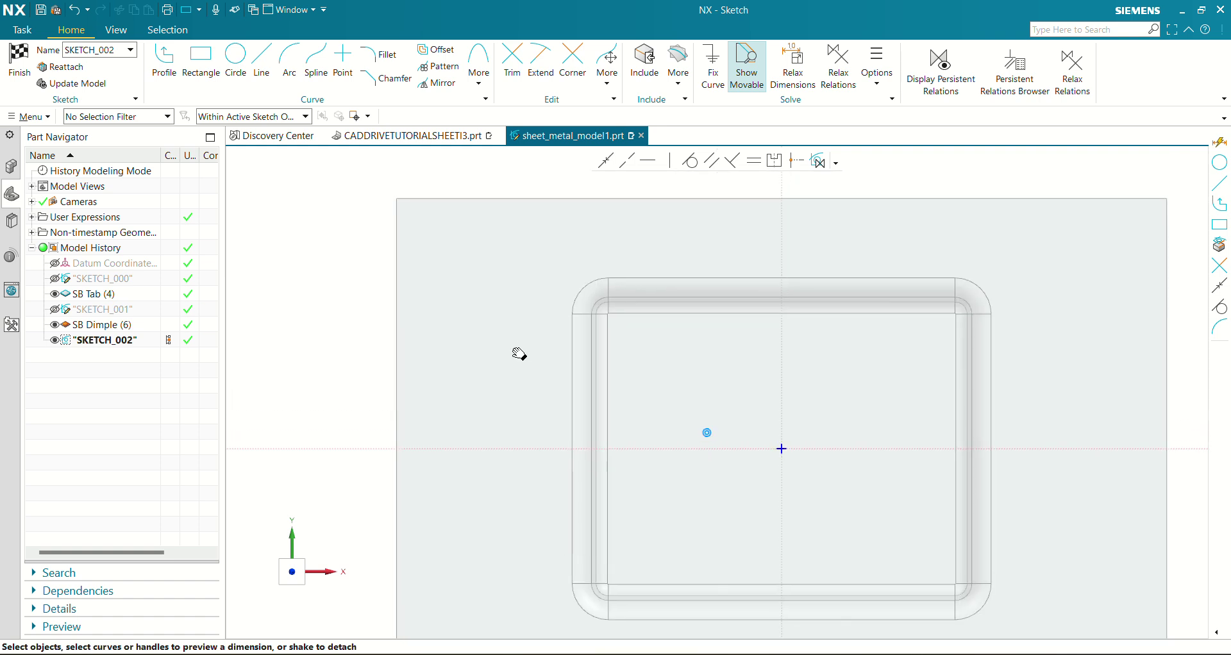
pyautogui.click(679, 86)
pyautogui.click(702, 119)
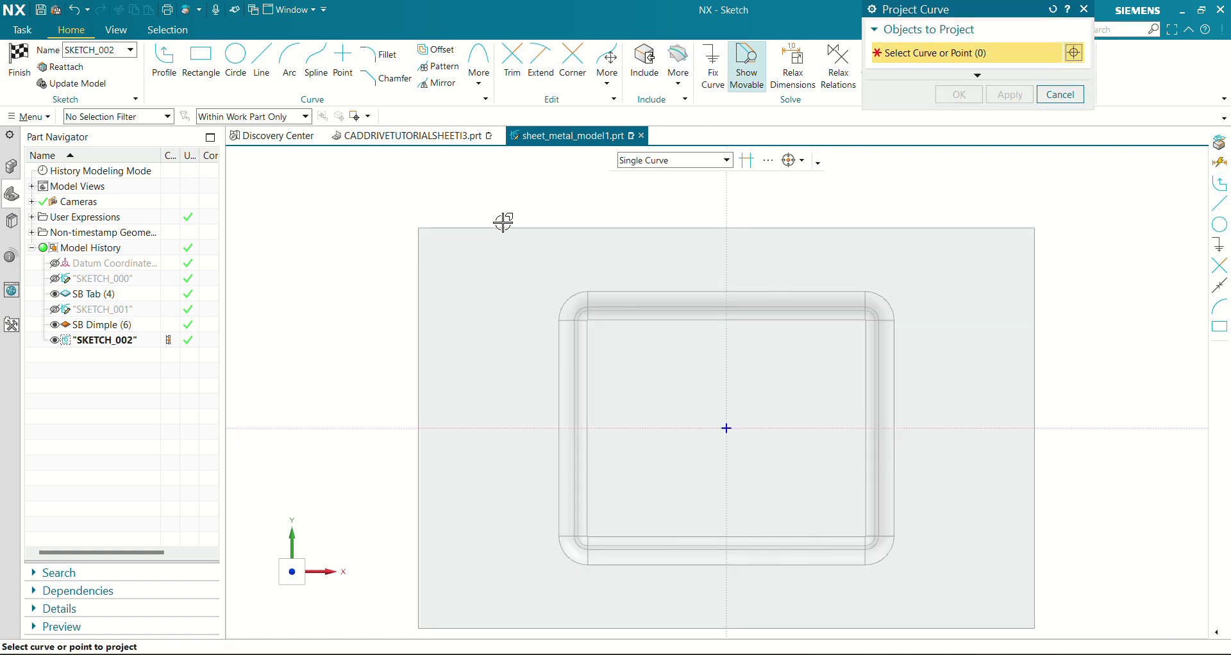
pyautogui.click(1061, 94)
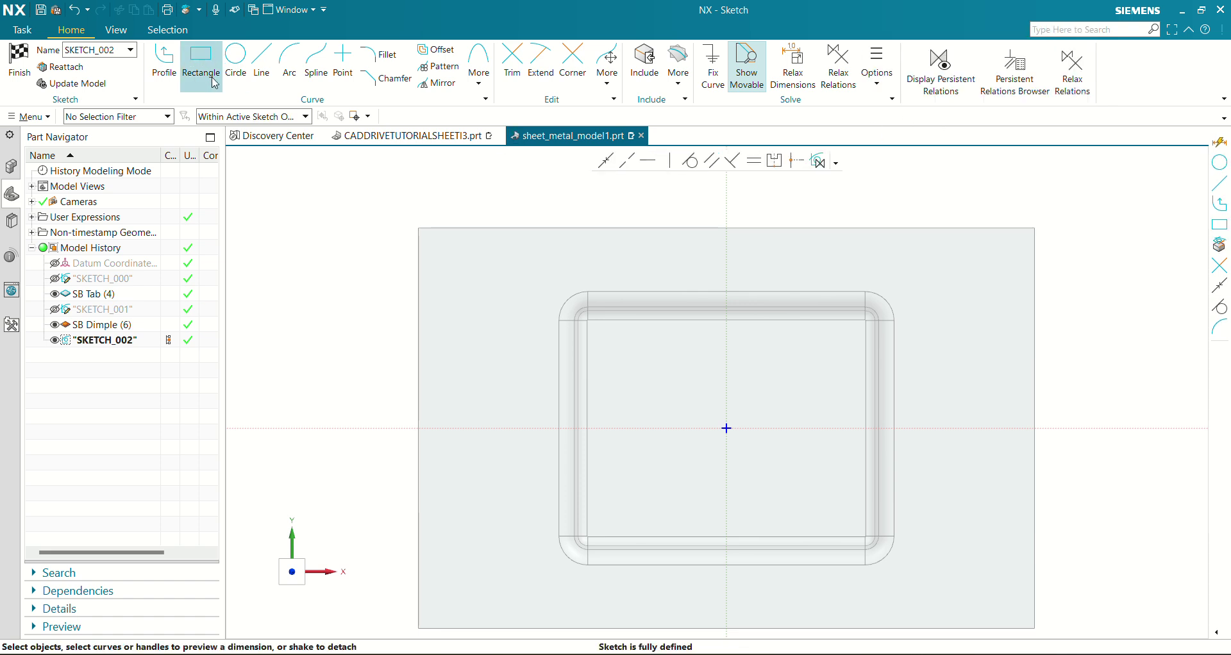
# Step: Draw a circle about 17 mm in diameter near the plate's upper-left corner, outside the dimple
pyautogui.click(235, 61)
pyautogui.click(478, 283)
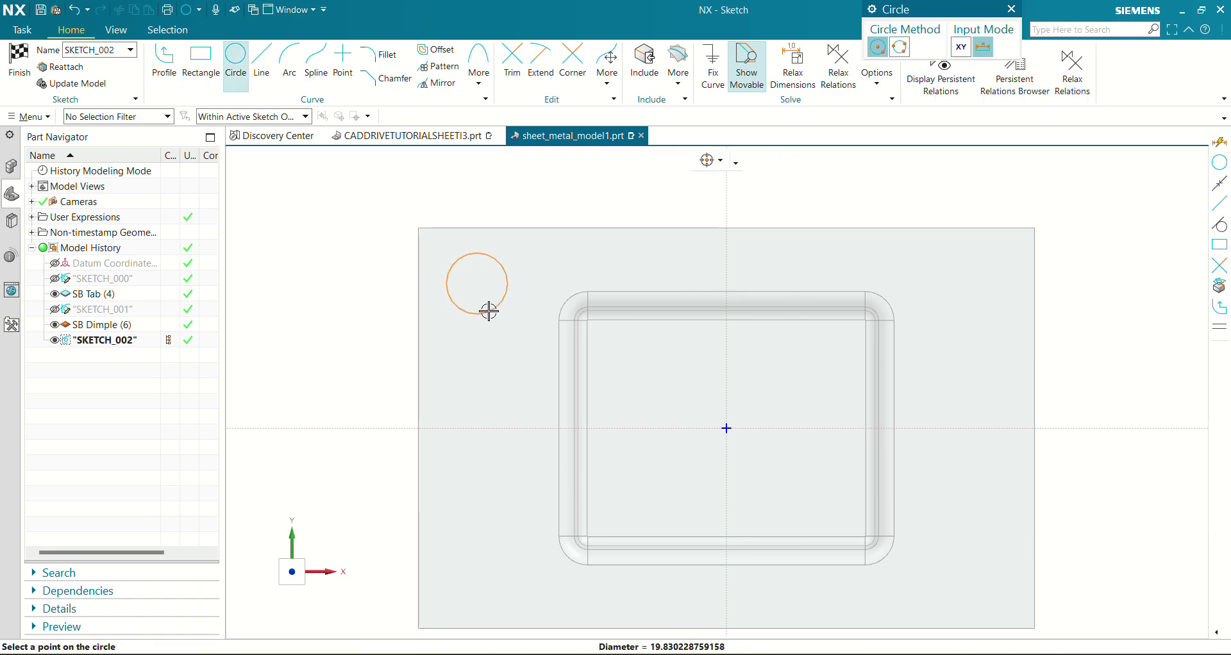
pyautogui.click(487, 308)
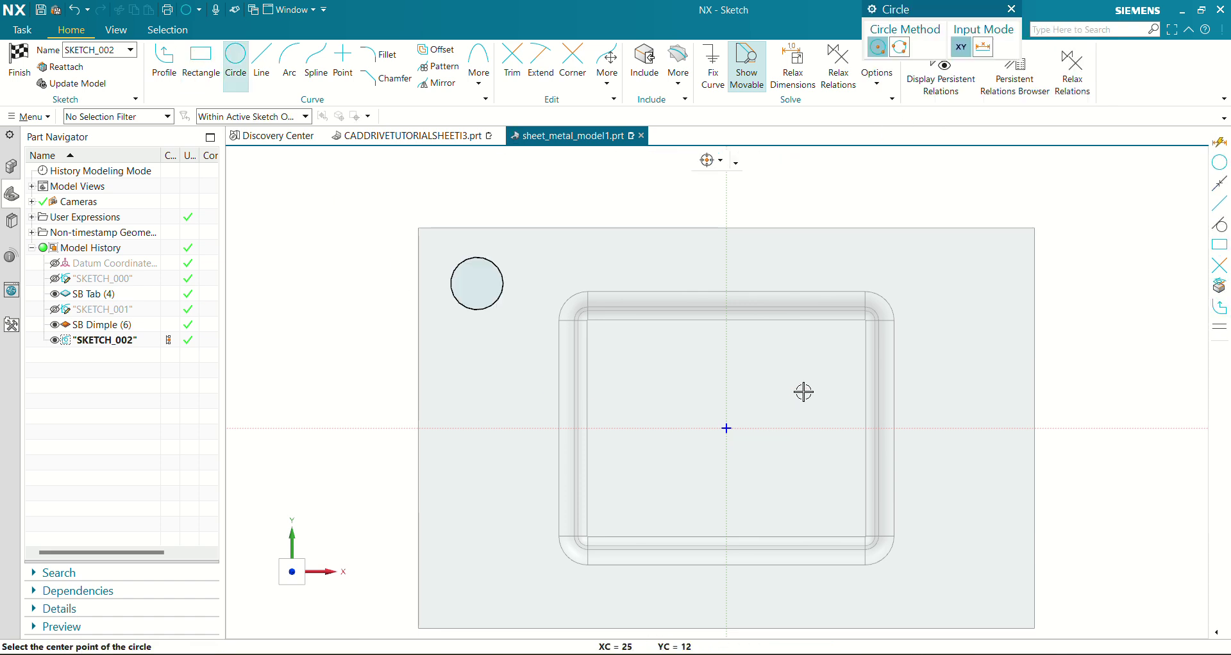
pyautogui.click(1011, 9)
# Step: Set the corner circle's diameter to 15 mm
pyautogui.click(504, 272)
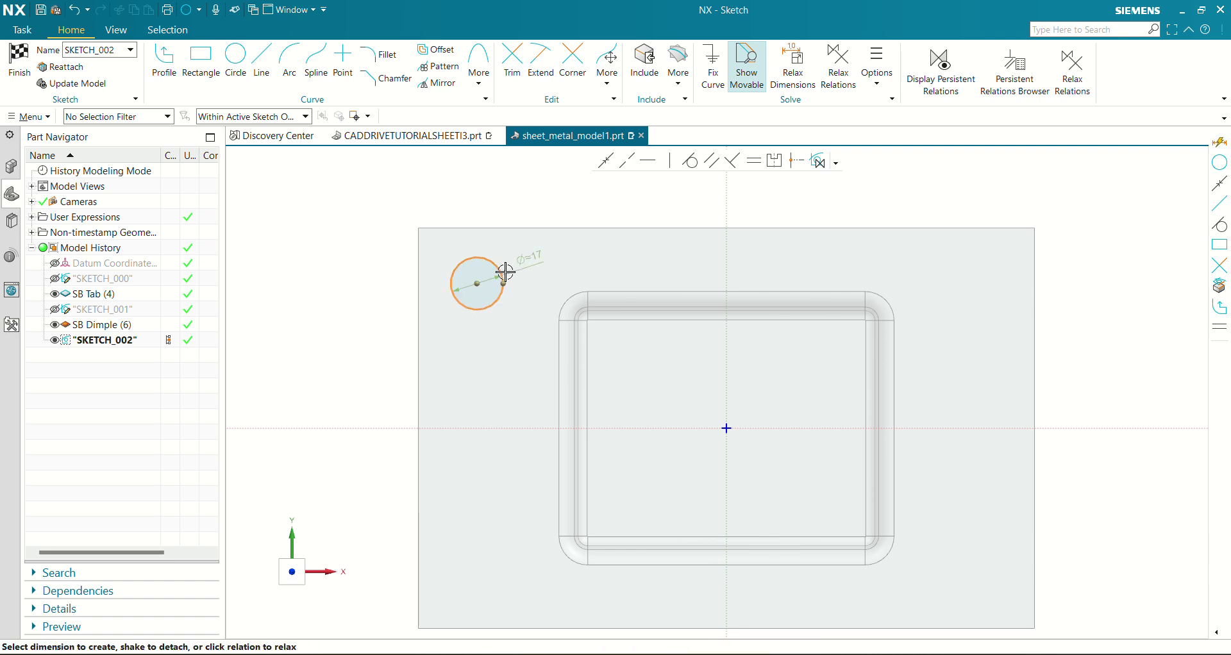
pyautogui.click(538, 256)
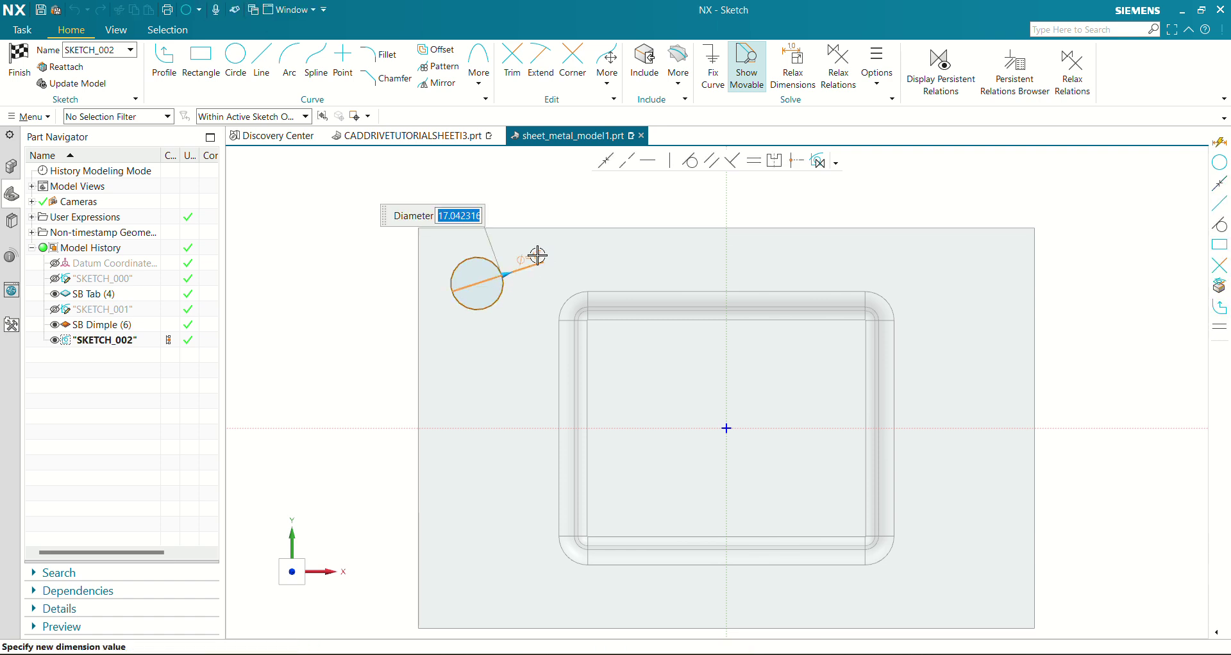
pyautogui.write('1')
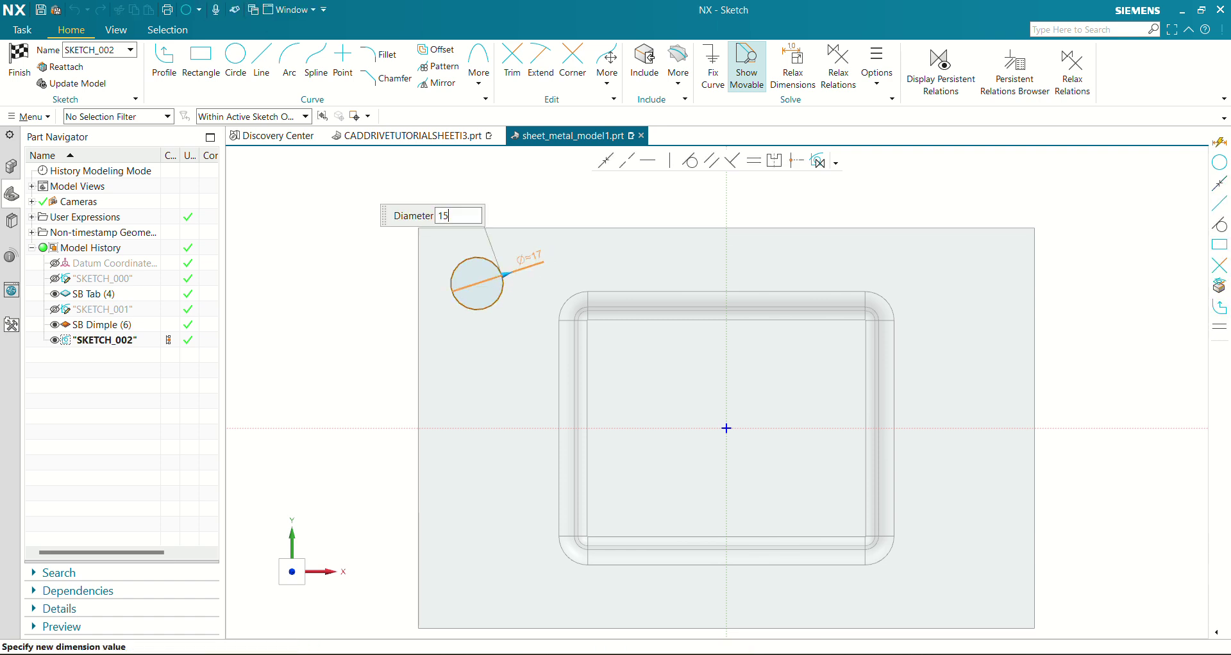
pyautogui.write('5')
pyautogui.press('Return')
pyautogui.click(511, 352)
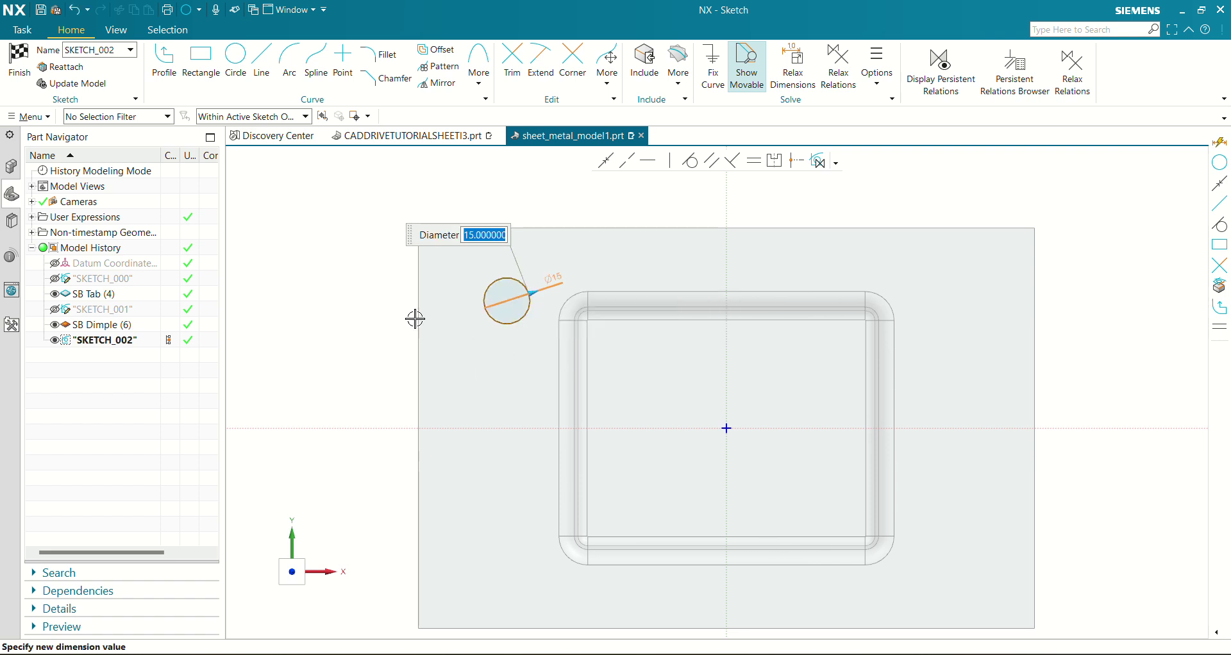
# Step: Widen the selection scope to Entire Assembly and dimension the circle's centre 20 mm from the plate's left edge
pyautogui.rightClick(291, 254)
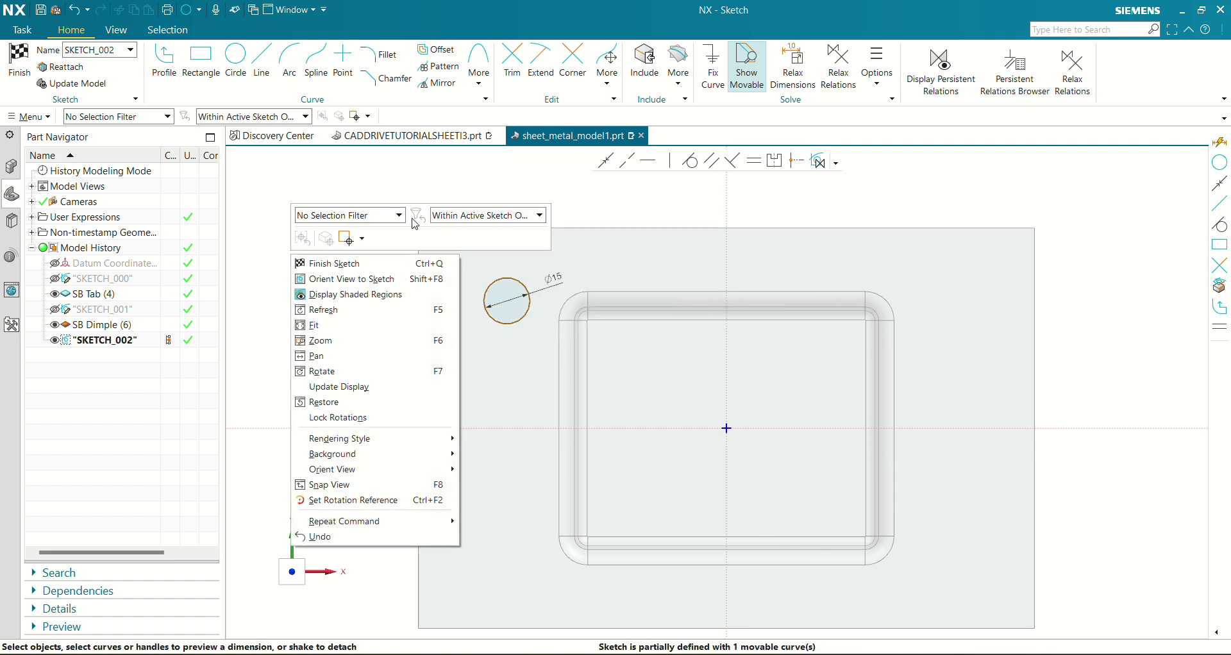
pyautogui.click(455, 221)
pyautogui.click(470, 231)
pyautogui.click(419, 297)
pyautogui.click(510, 305)
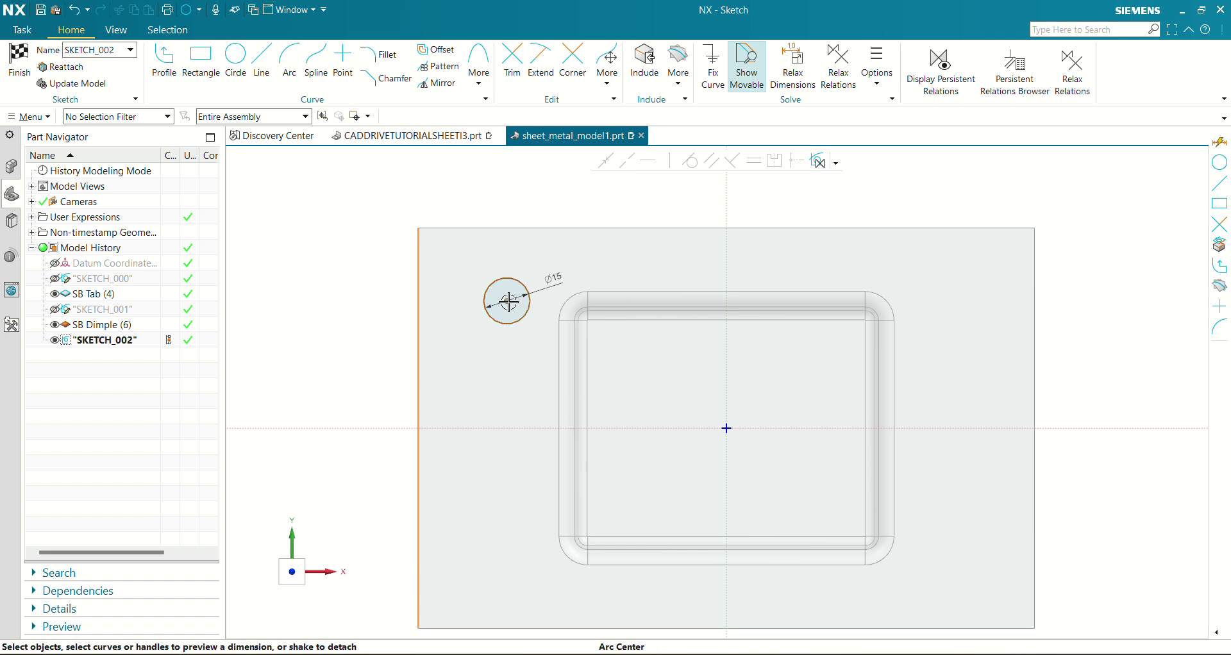
pyautogui.click(457, 307)
pyautogui.write('20')
pyautogui.press('Return')
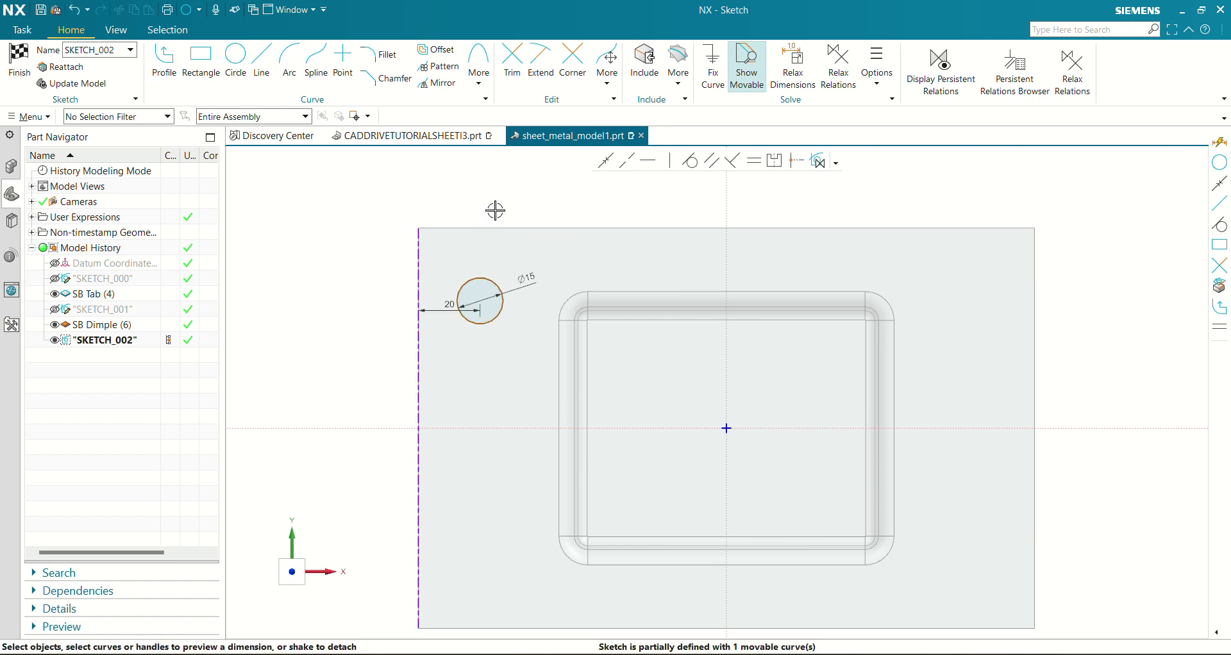
# Step: Try to dimension the circle's outline 20 mm from the plate's upper edge
pyautogui.click(493, 228)
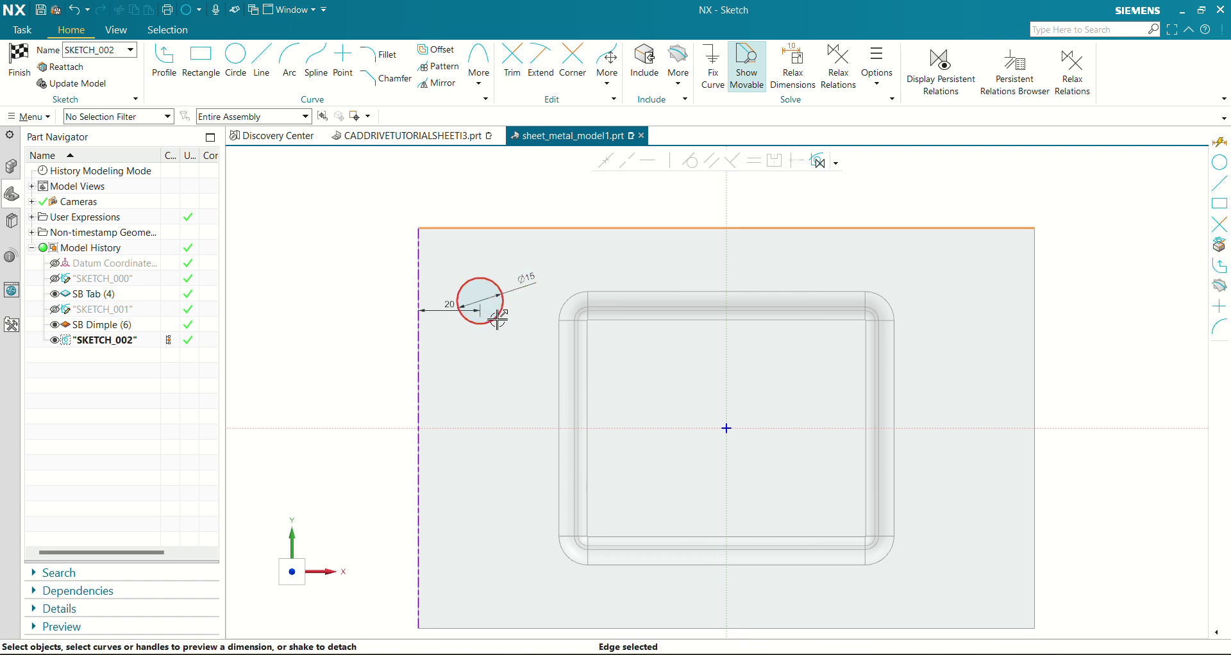
pyautogui.click(491, 308)
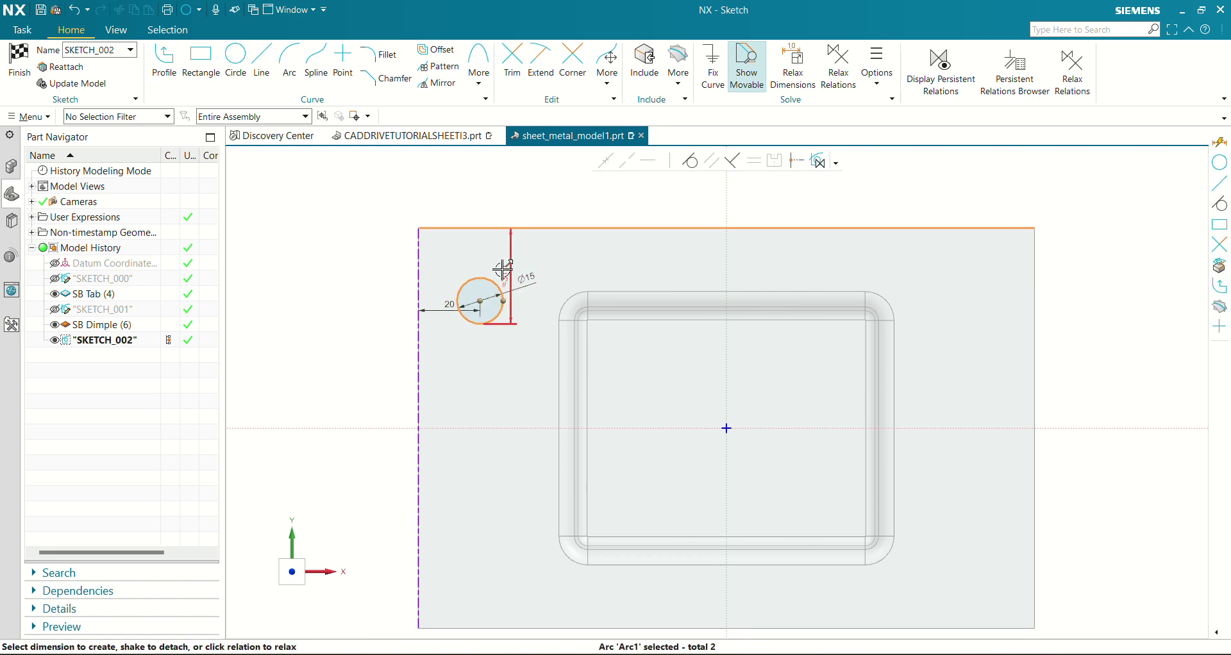
pyautogui.click(502, 270)
pyautogui.write('20')
pyautogui.press('Return')
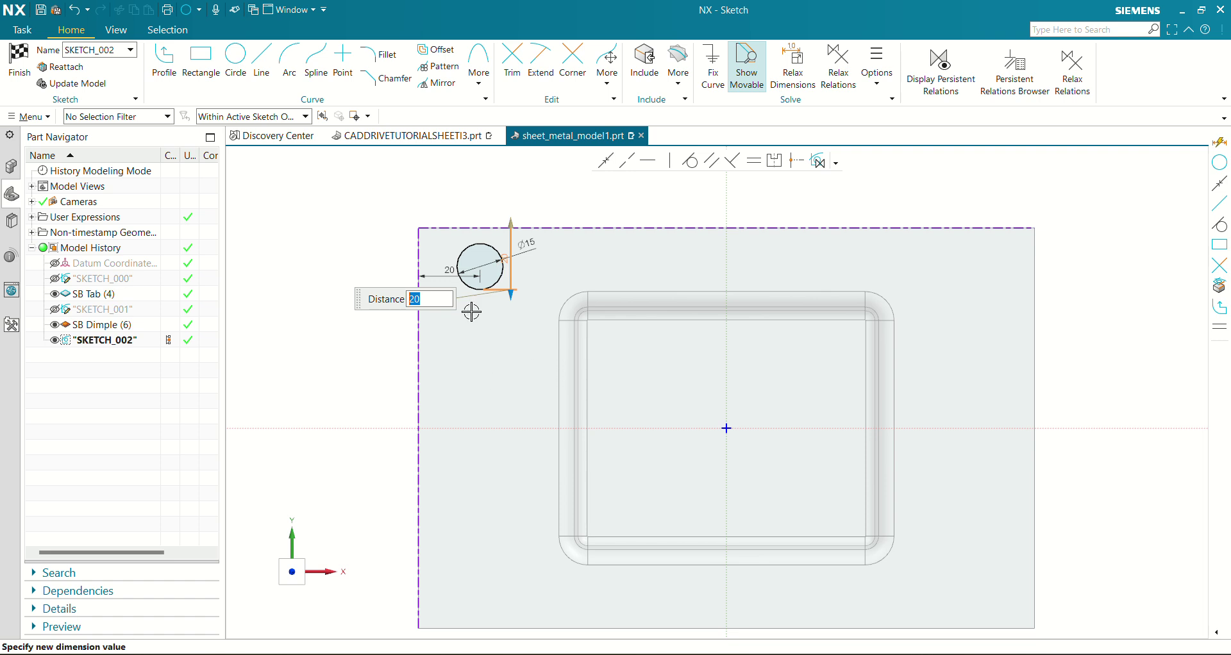
pyautogui.middleClick(344, 345)
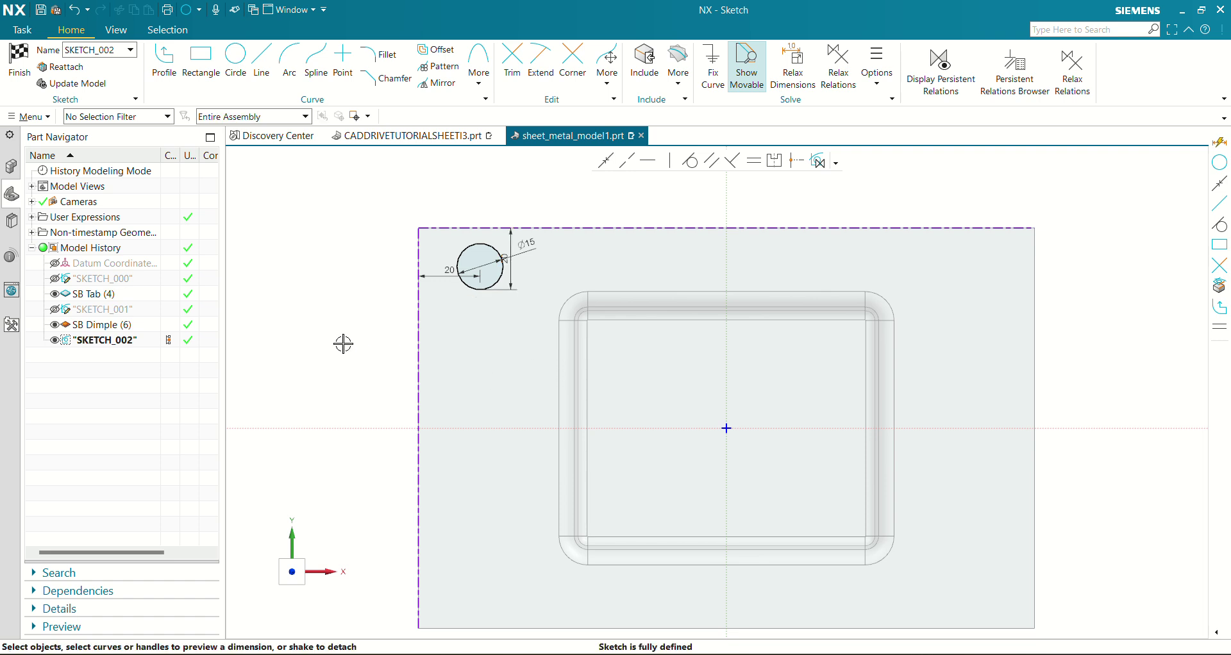
# Step: Undo the vertical distance change and delete the dimension between the upper edge and the circle's outline
pyautogui.hotkey('ctrl', 'z')
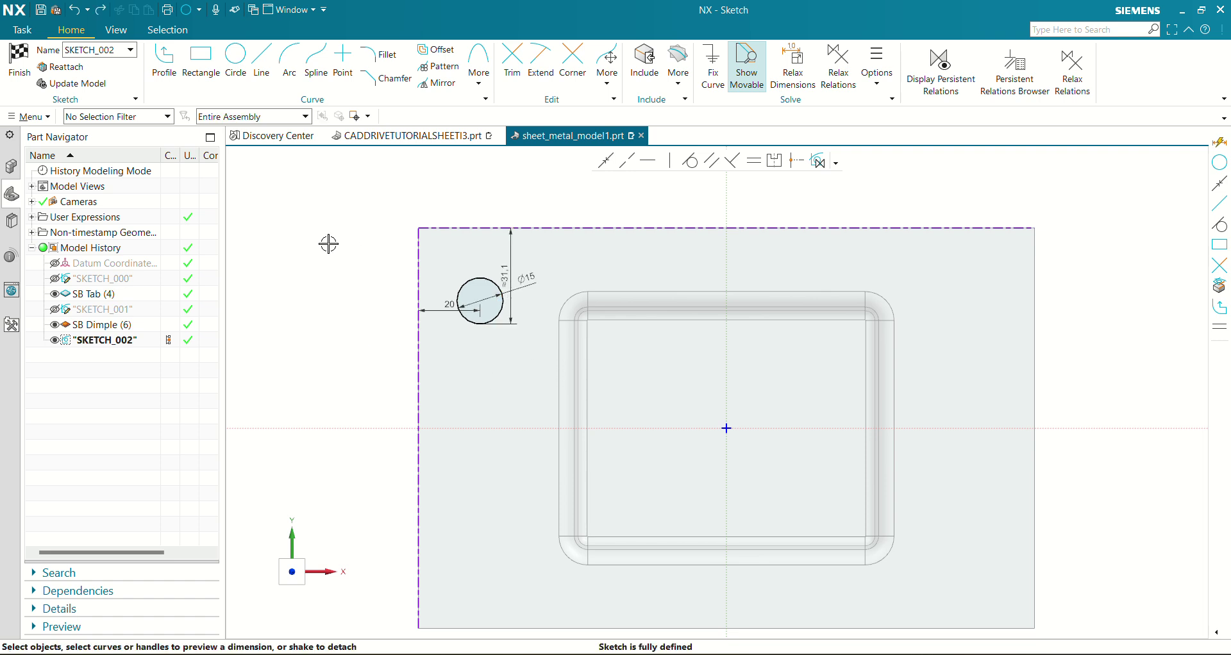
pyautogui.rightClick(507, 274)
pyautogui.press('Delete')
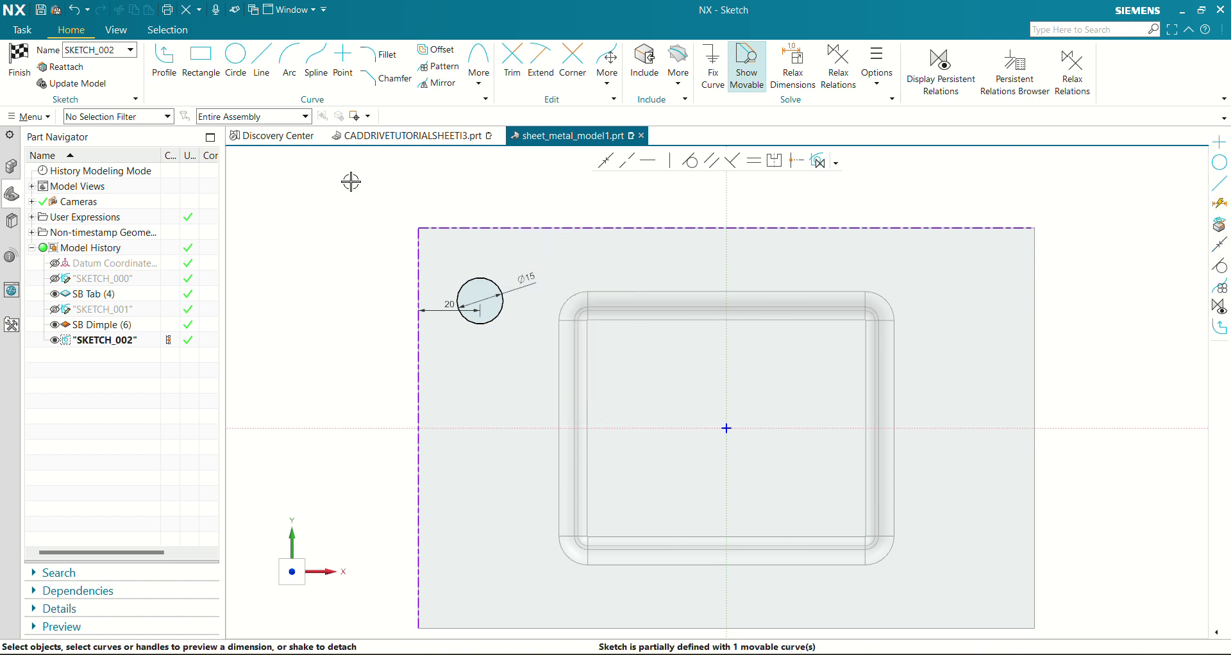
# Step: Dimension the circle's centre 20 mm from the plate's upper edge
pyautogui.click(479, 302)
pyautogui.click(484, 229)
pyautogui.click(487, 263)
pyautogui.write('2')
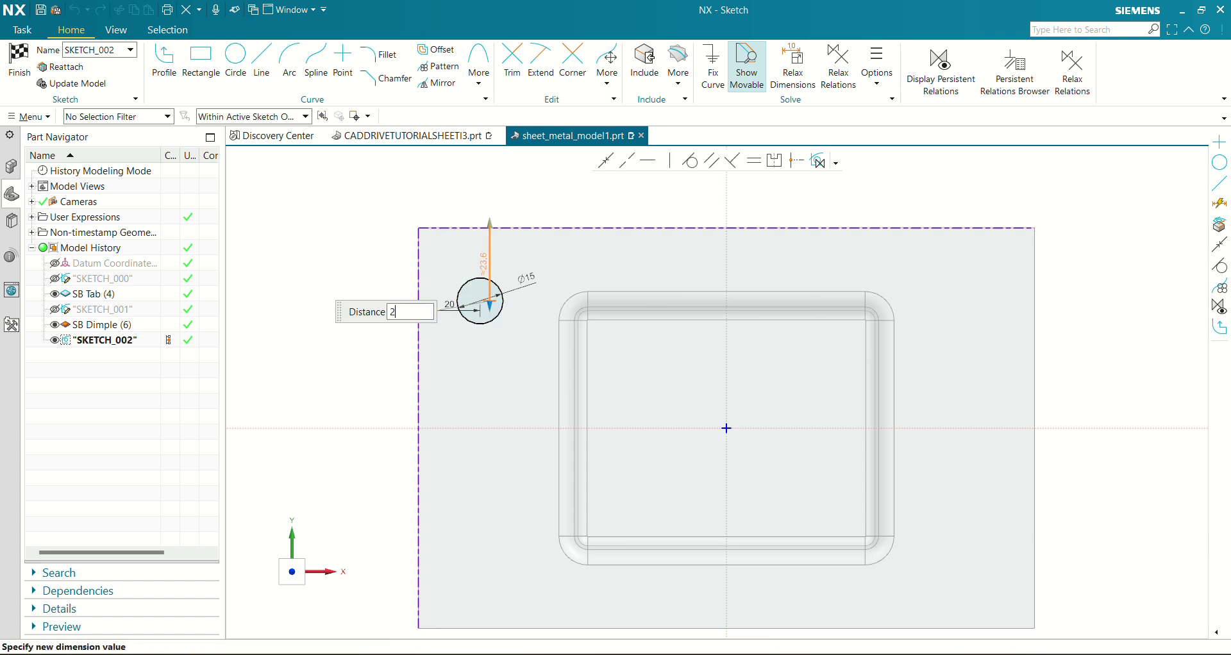
pyautogui.press('Return')
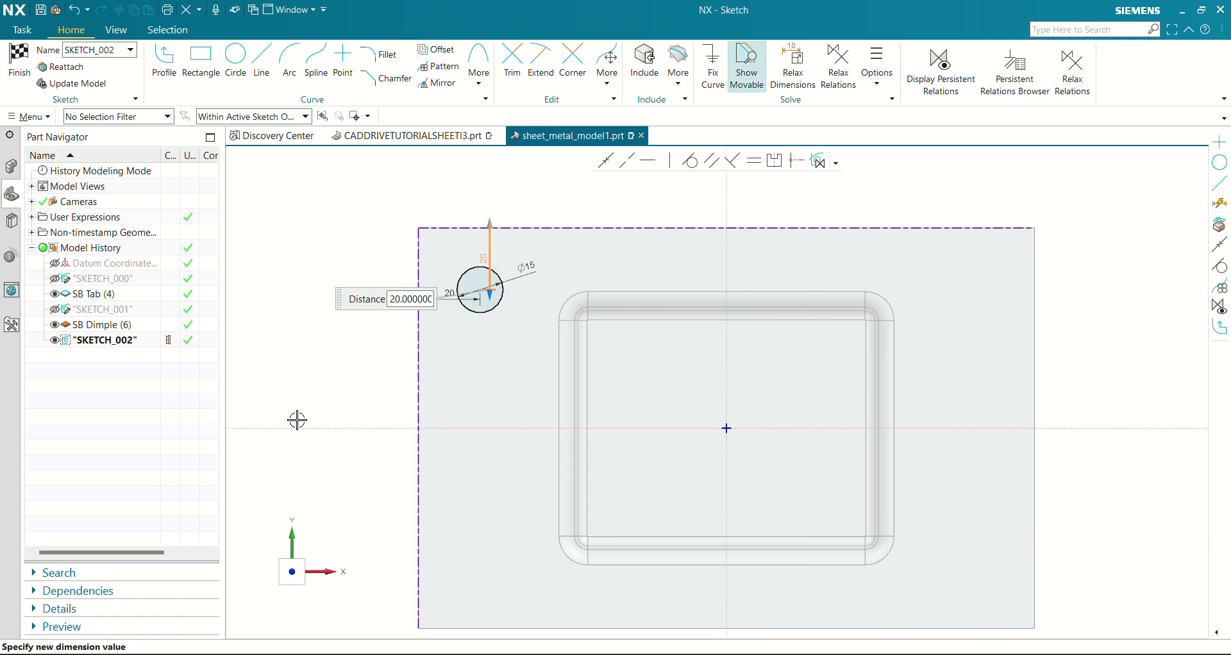
pyautogui.middleClick(298, 417)
# Step: Mirror the 15 mm circle about the sketch's vertical axis to the opposite upper corner
pyautogui.click(511, 305)
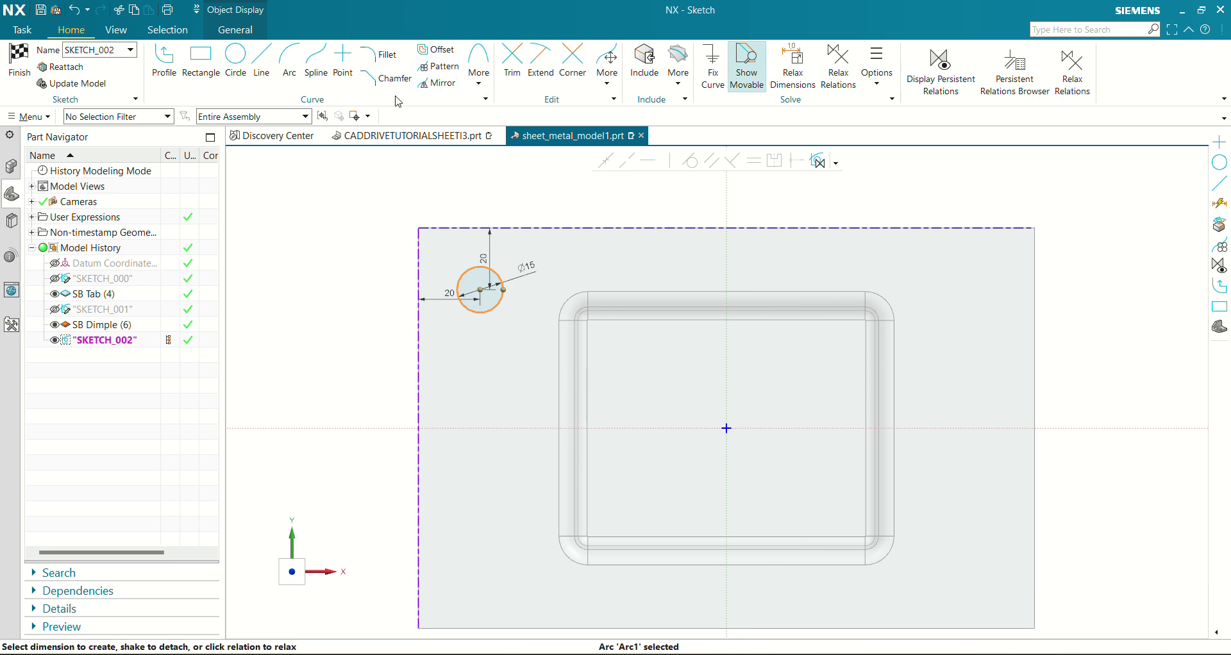
pyautogui.click(440, 84)
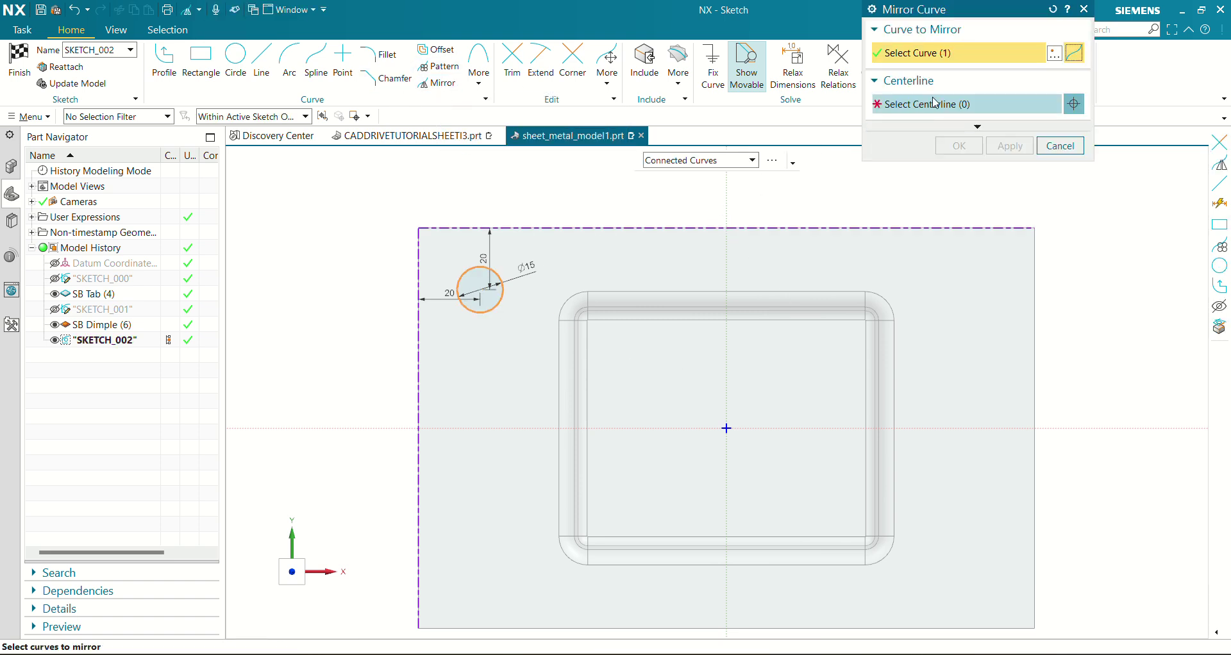
pyautogui.click(934, 103)
pyautogui.click(727, 194)
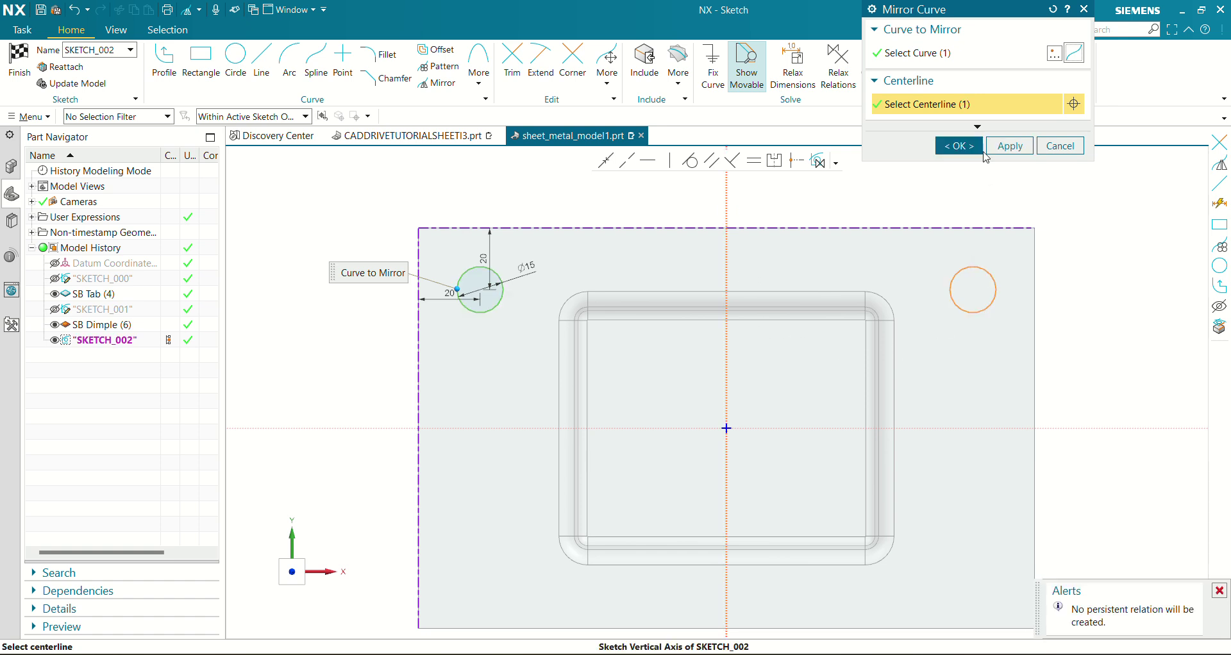
pyautogui.middleClick(1071, 350)
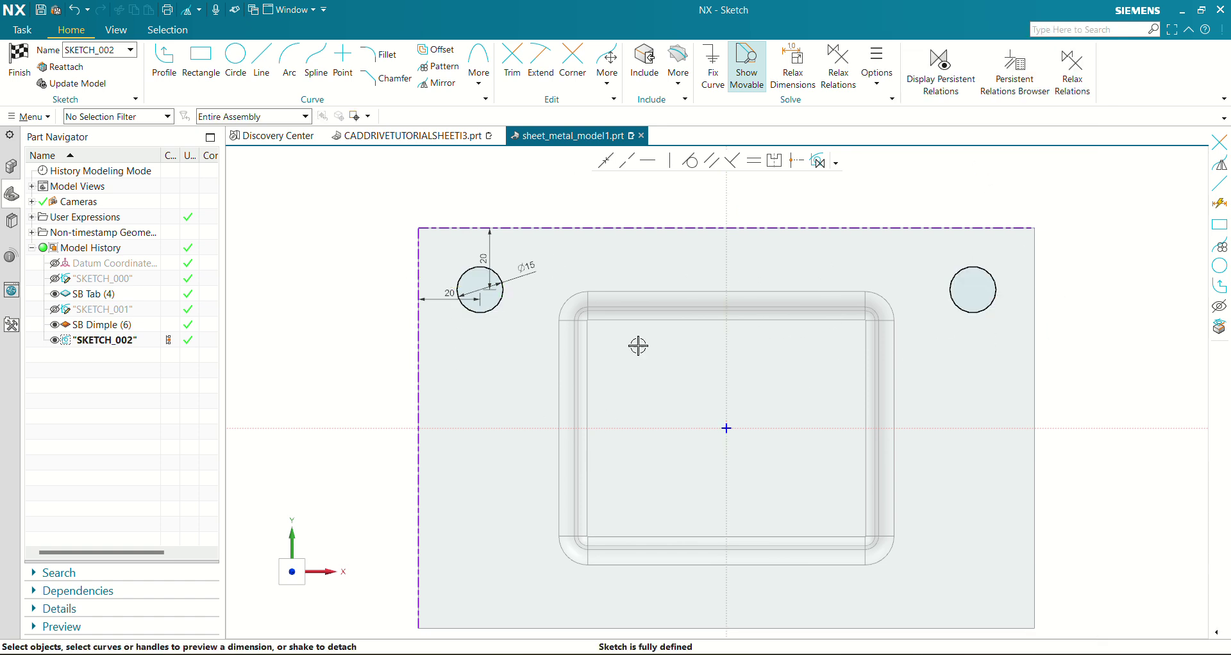
# Step: Finish the sketch containing the two 15 mm circles
pyautogui.click(9, 70)
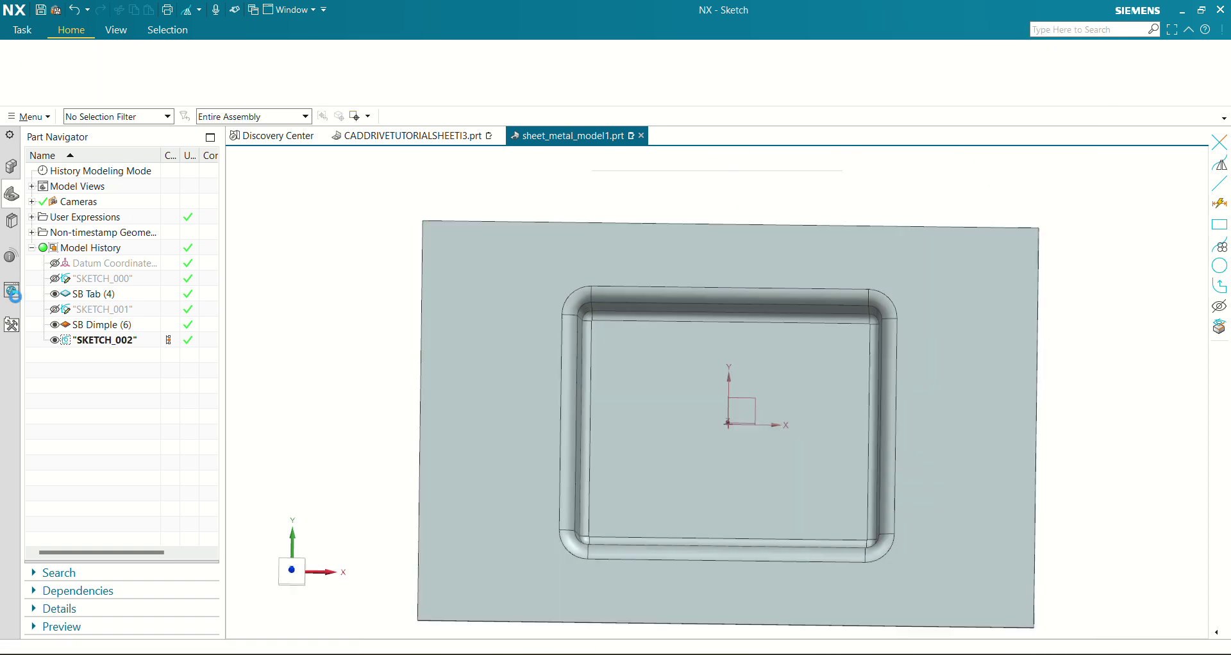
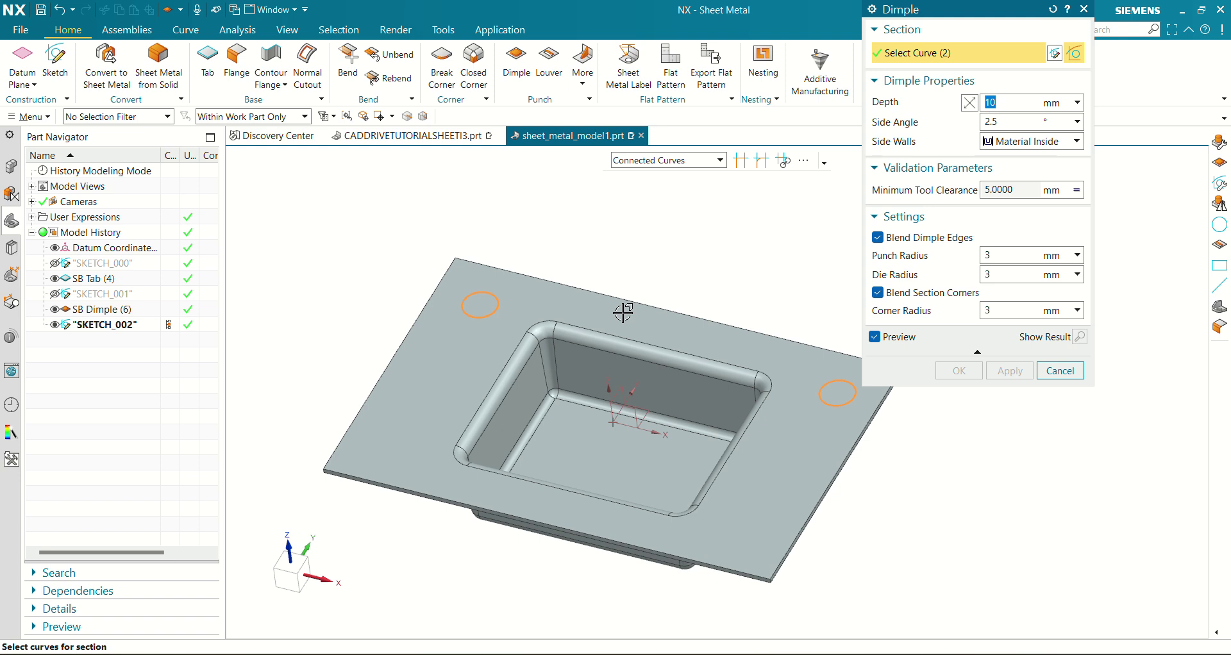
pyautogui.moveTo(622, 312); pyautogui.dragTo(587, 317, button='middle')
pyautogui.click(991, 256)
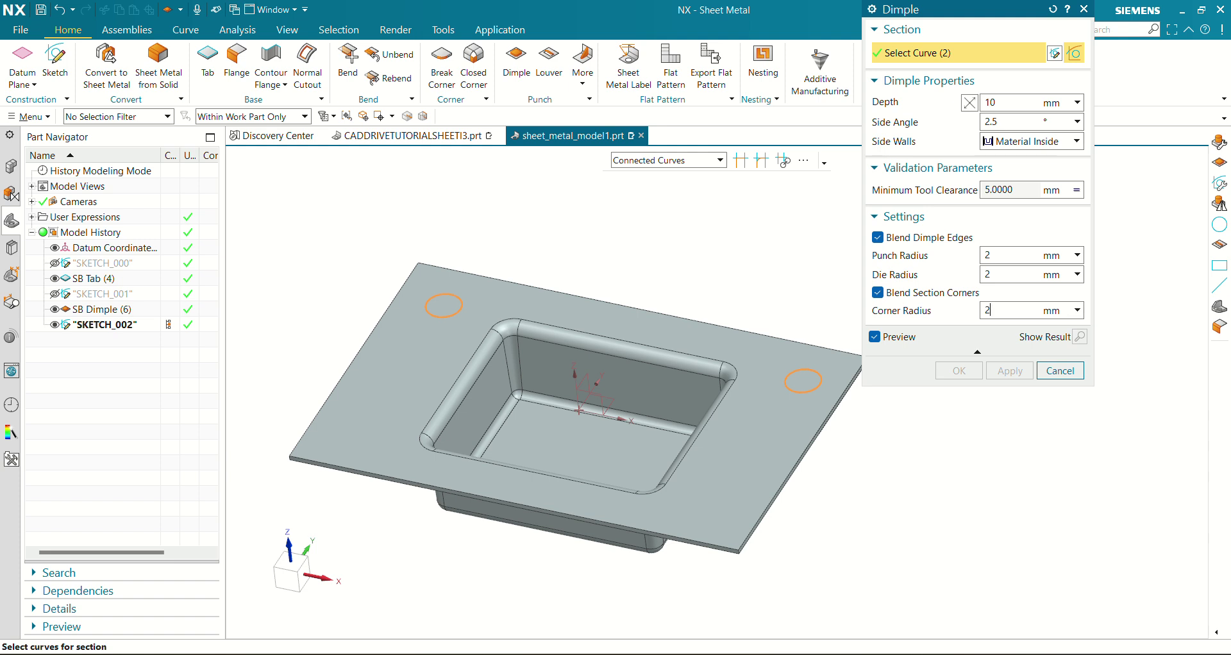
pyautogui.click(972, 110)
pyautogui.click(667, 161)
pyautogui.click(645, 178)
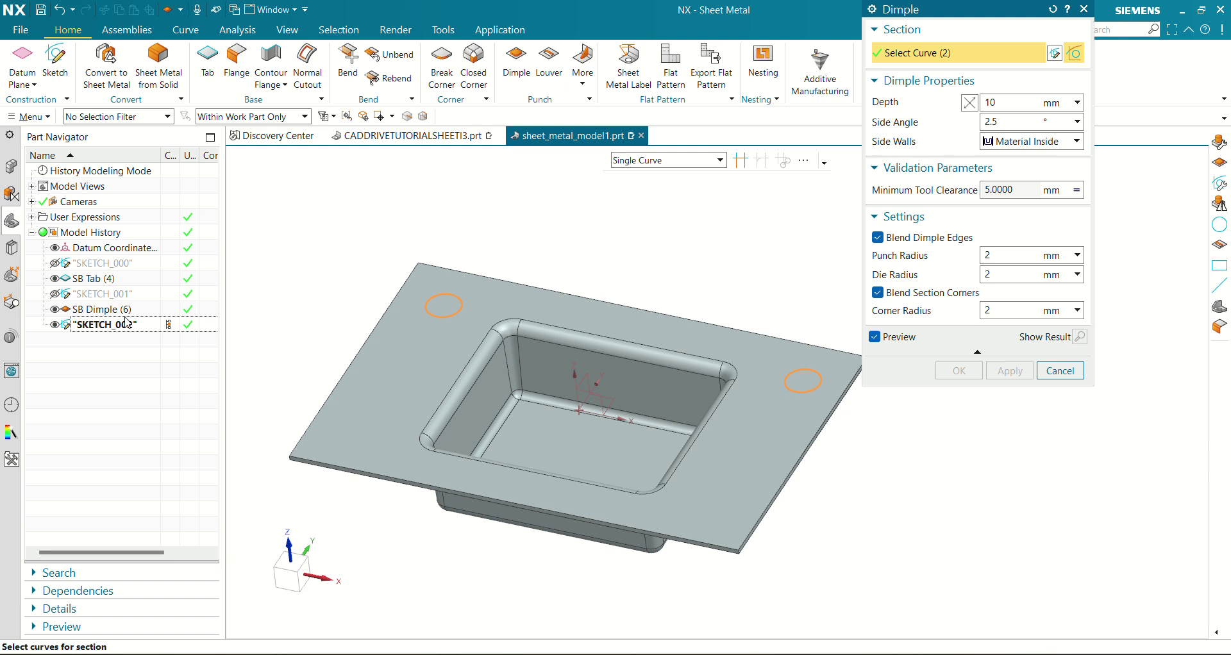
pyautogui.click(1053, 9)
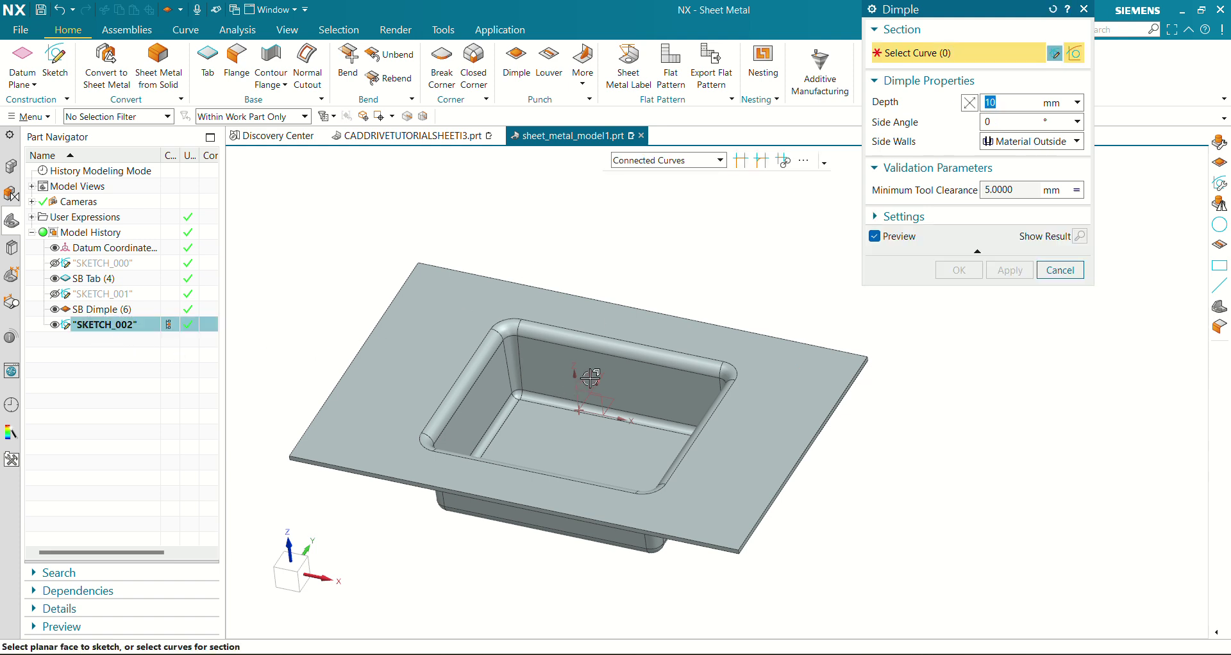
# Step: Create a 10 mm deep downward dimple from only the mirrored circle, with 0° side angle, material outside and 2 mm punch and die radii
pyautogui.moveTo(591, 378); pyautogui.dragTo(775, 420, button='middle')
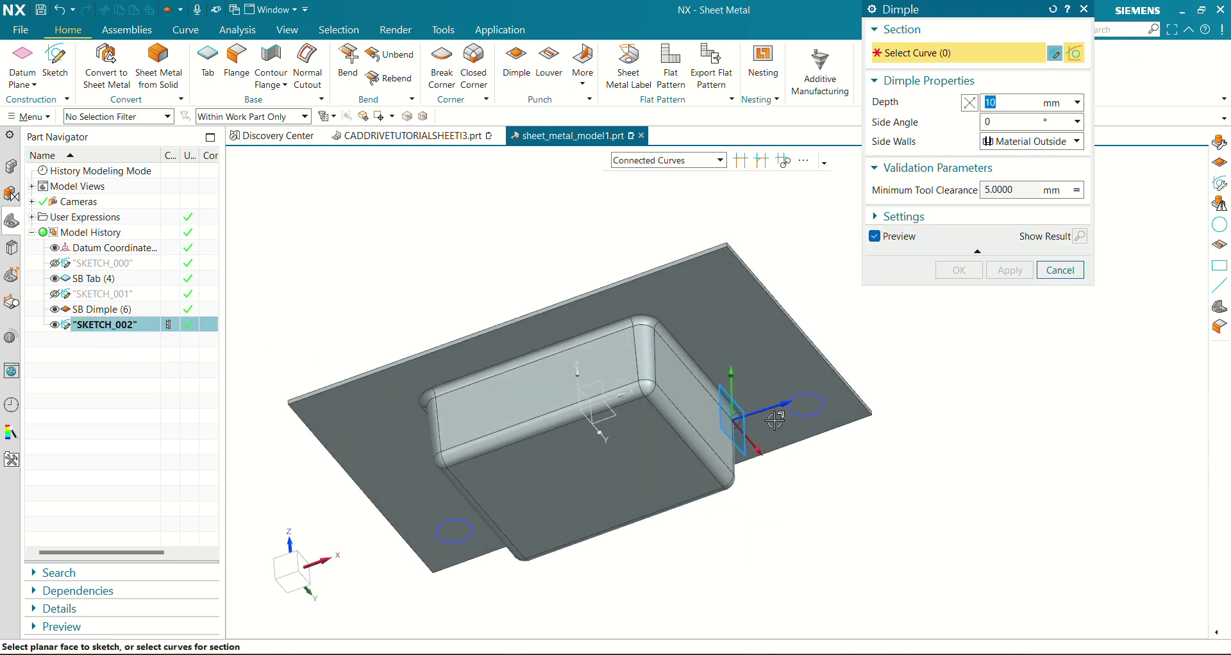
pyautogui.click(667, 161)
pyautogui.click(647, 176)
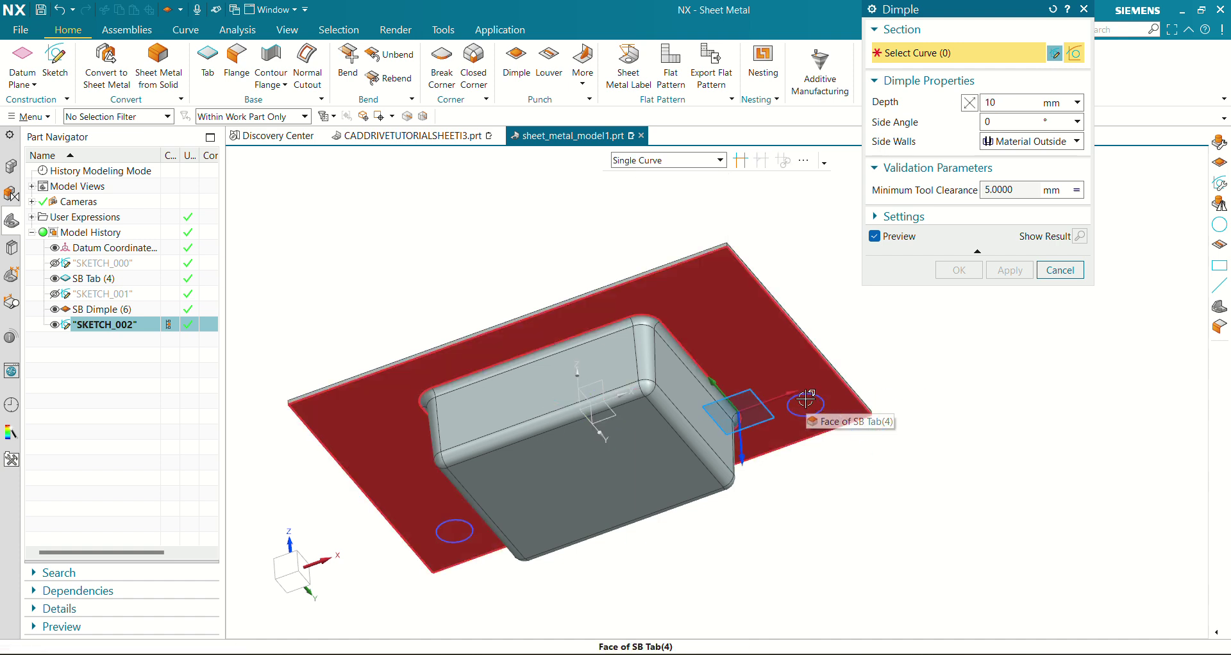
pyautogui.click(818, 398)
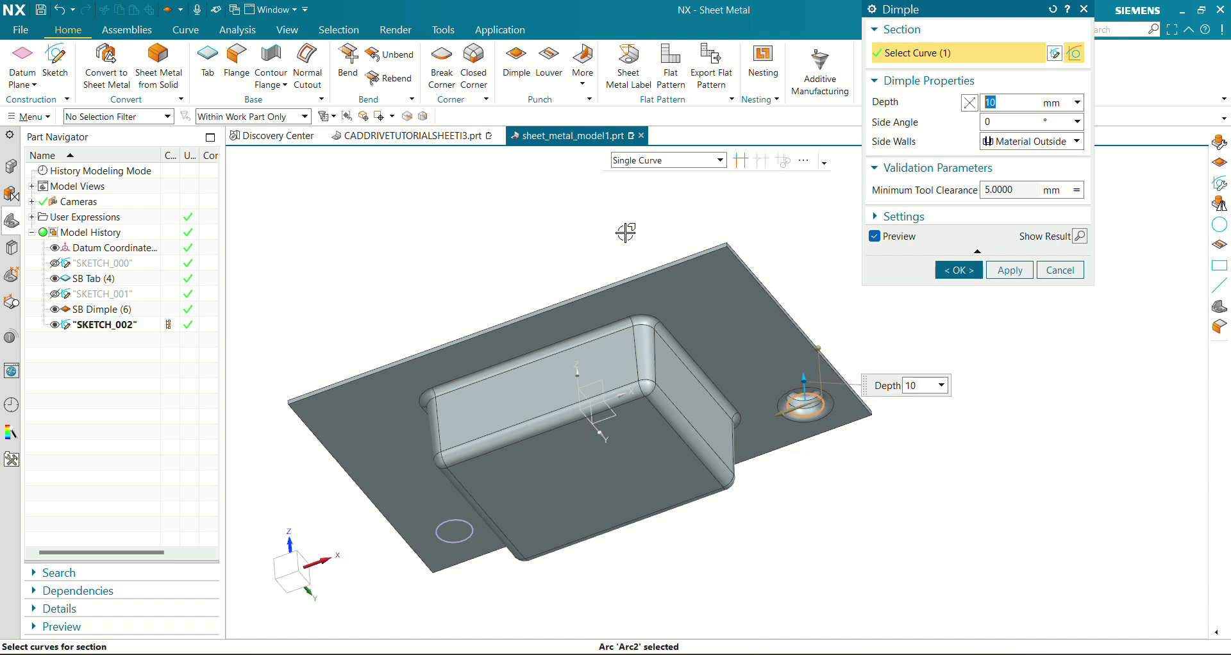
pyautogui.moveTo(627, 233)
pyautogui.mouseDown(button='middle')
pyautogui.moveTo(632, 297)
pyautogui.moveTo(645, 300)
pyautogui.mouseUp(button='middle')
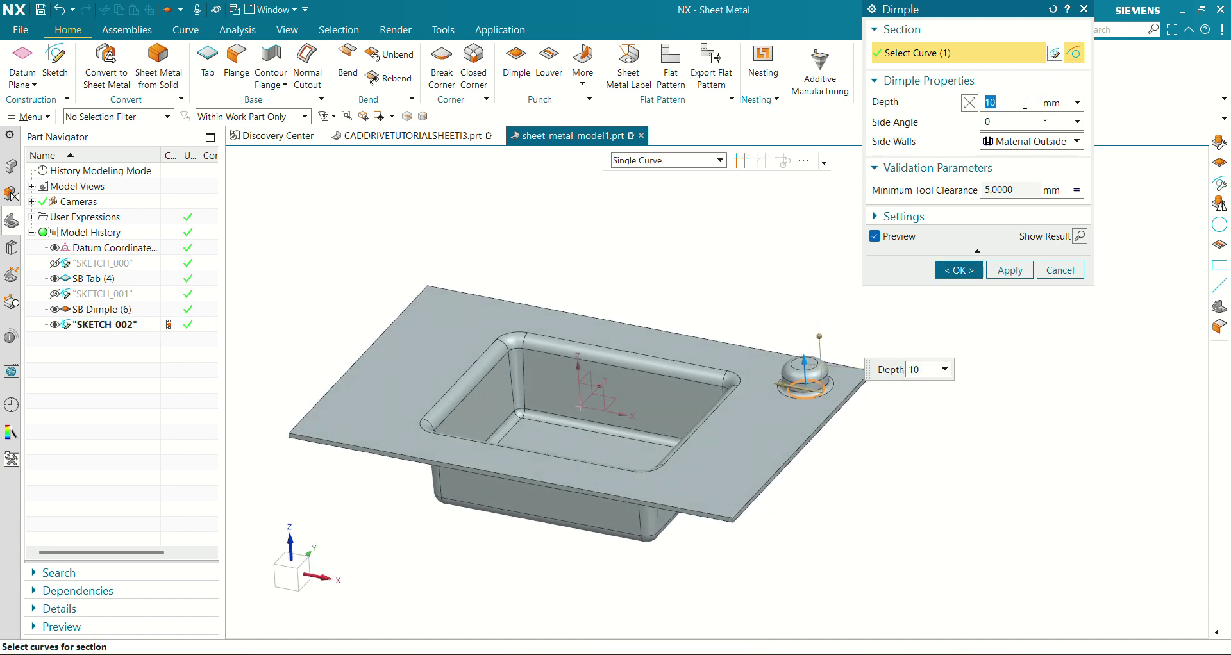
pyautogui.click(970, 108)
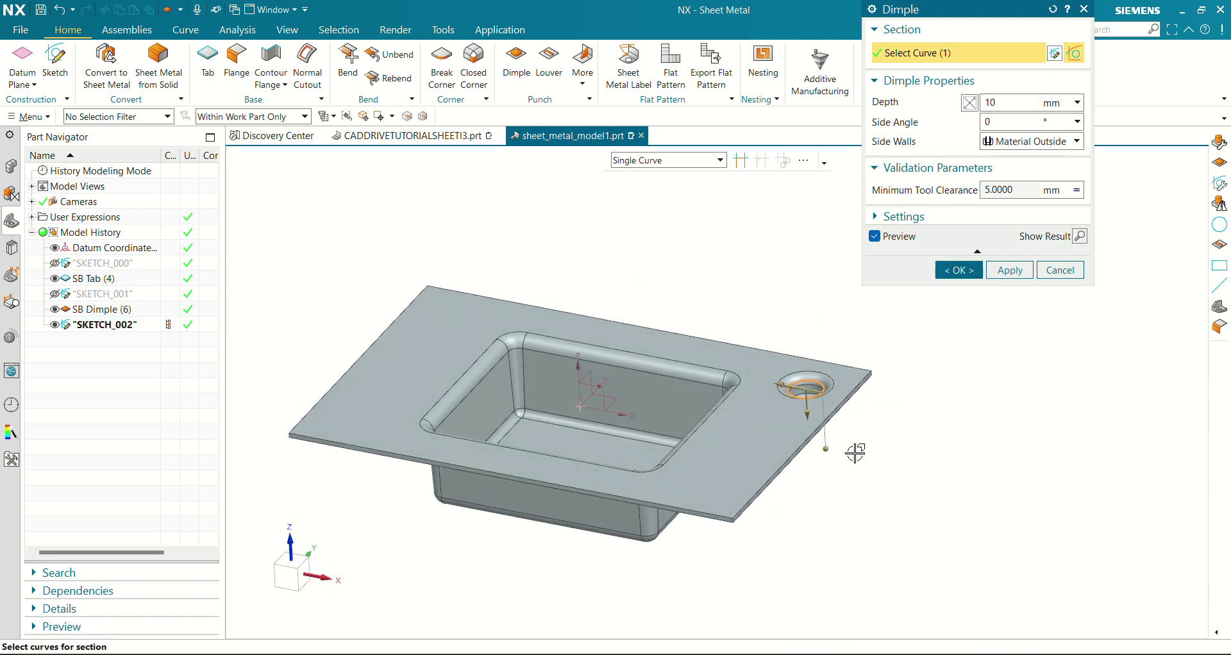
pyautogui.moveTo(660, 413); pyautogui.dragTo(711, 413, button='middle')
pyautogui.scroll(-5, 735, 460)
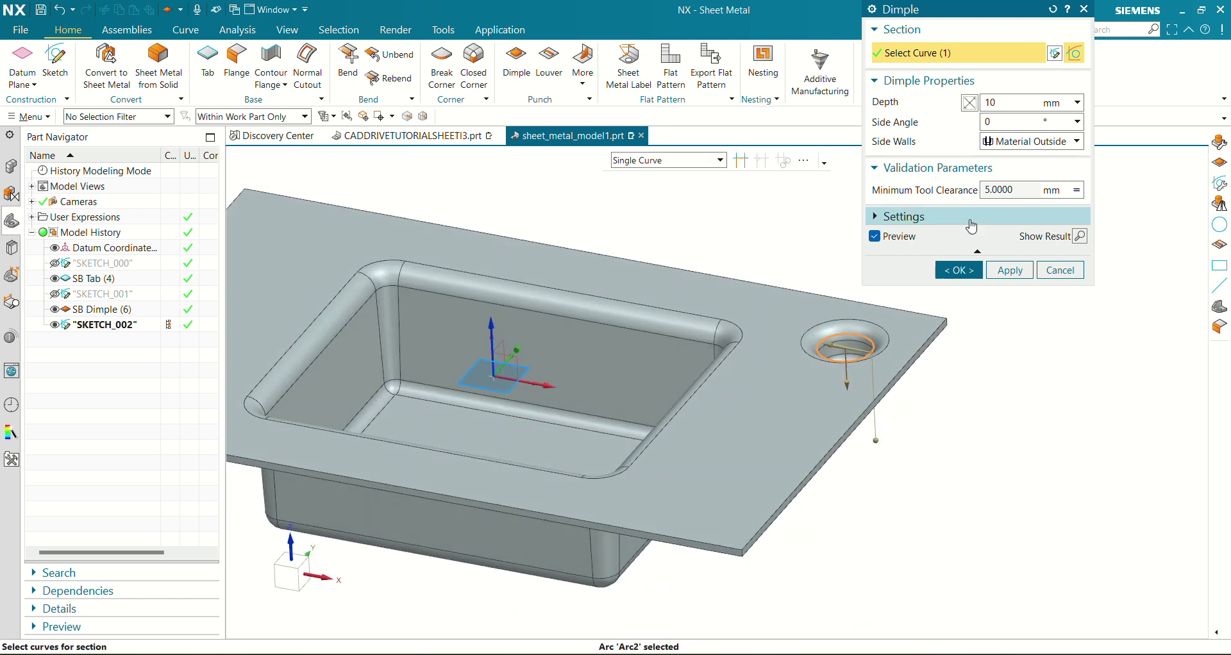
pyautogui.click(921, 224)
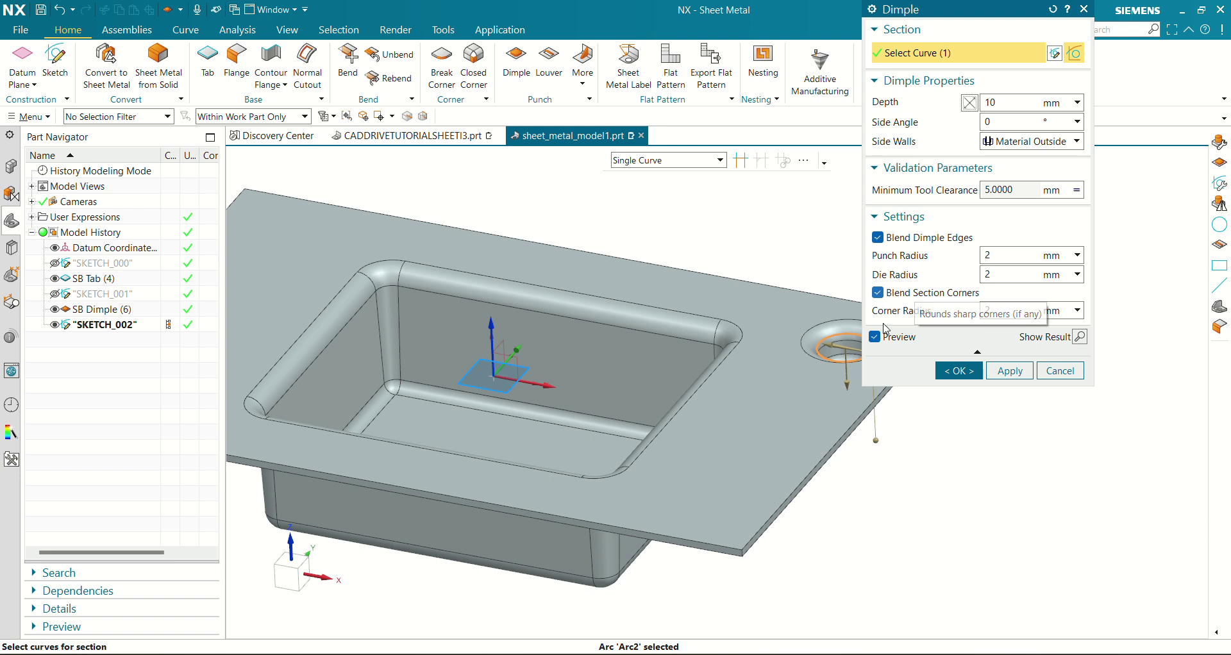
pyautogui.scroll(-3, 666, 302)
pyautogui.moveTo(635, 287); pyautogui.dragTo(632, 321, button='middle')
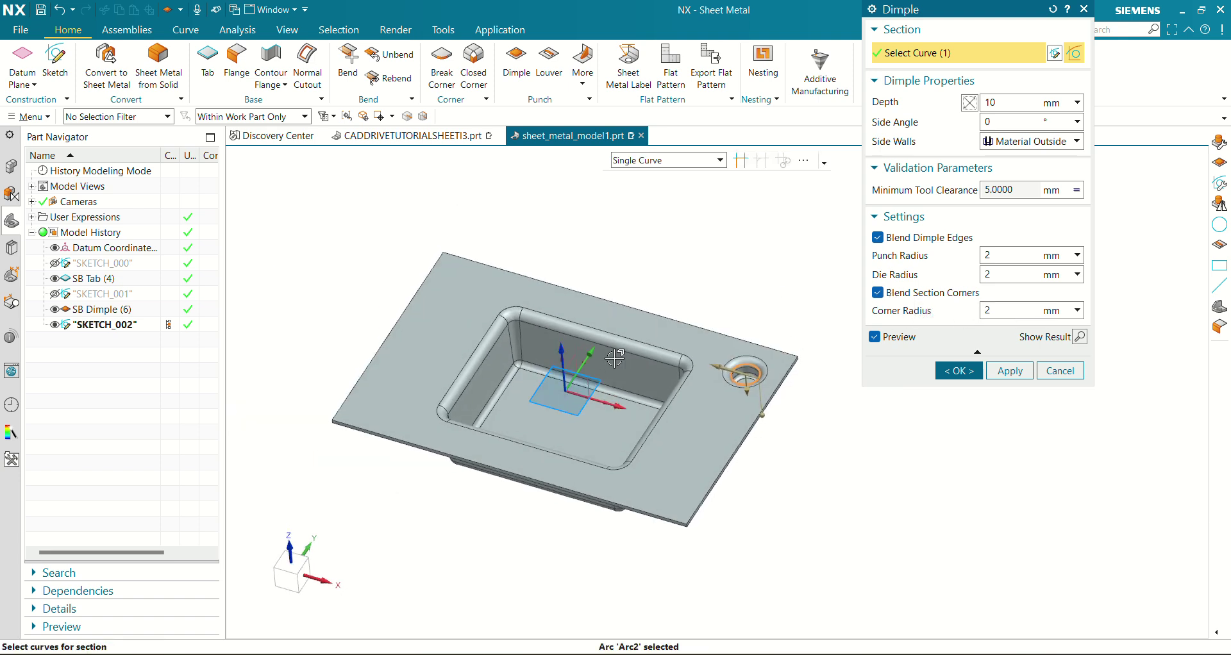
pyautogui.click(956, 375)
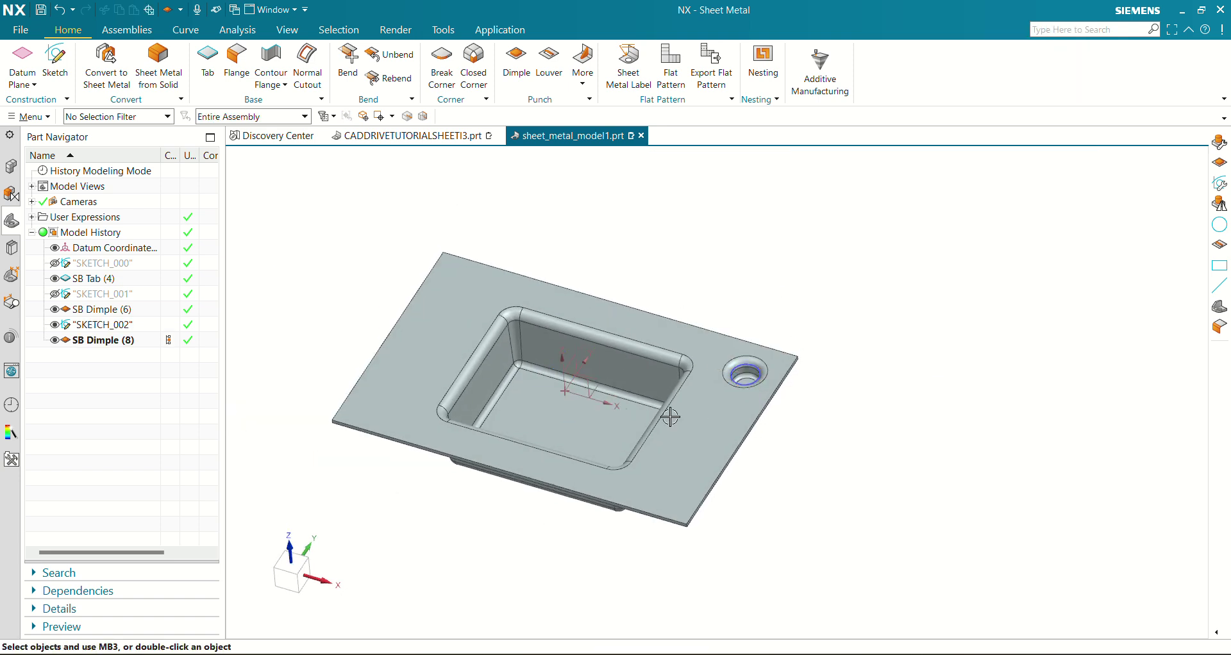
# Step: Create a matching 10 mm deep downward dimple from the remaining 15 mm circle and hide the circle sketch
pyautogui.scroll(3, 667, 410)
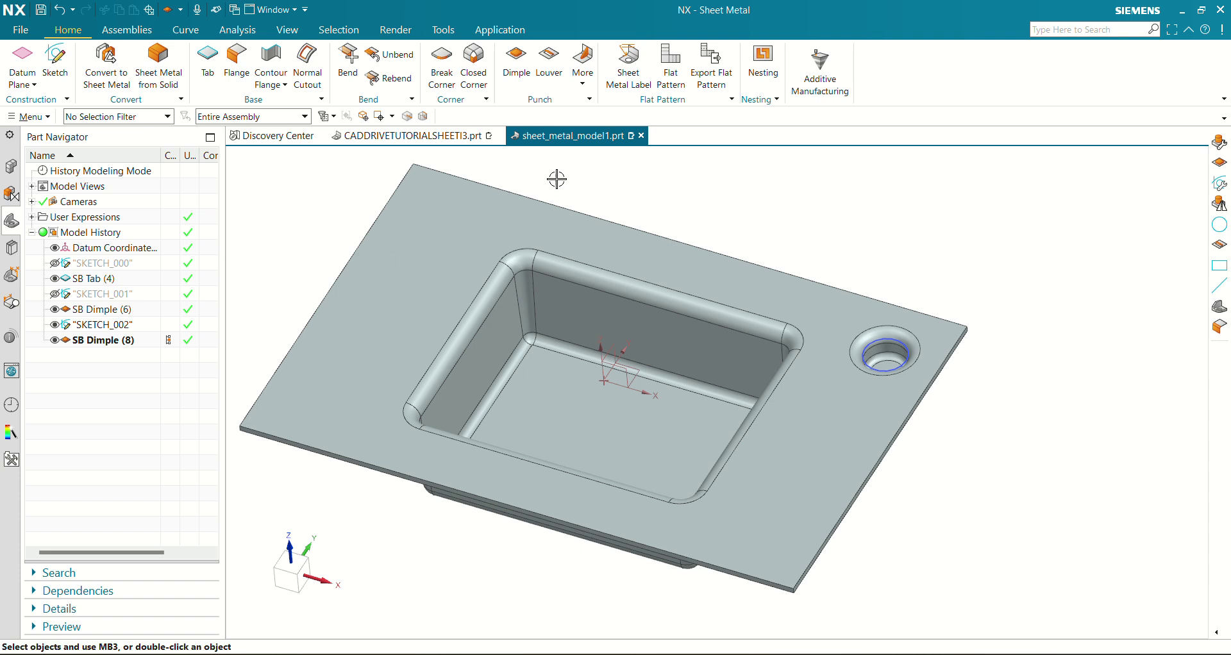
pyautogui.click(516, 60)
pyautogui.moveTo(385, 442); pyautogui.dragTo(443, 544, button='middle')
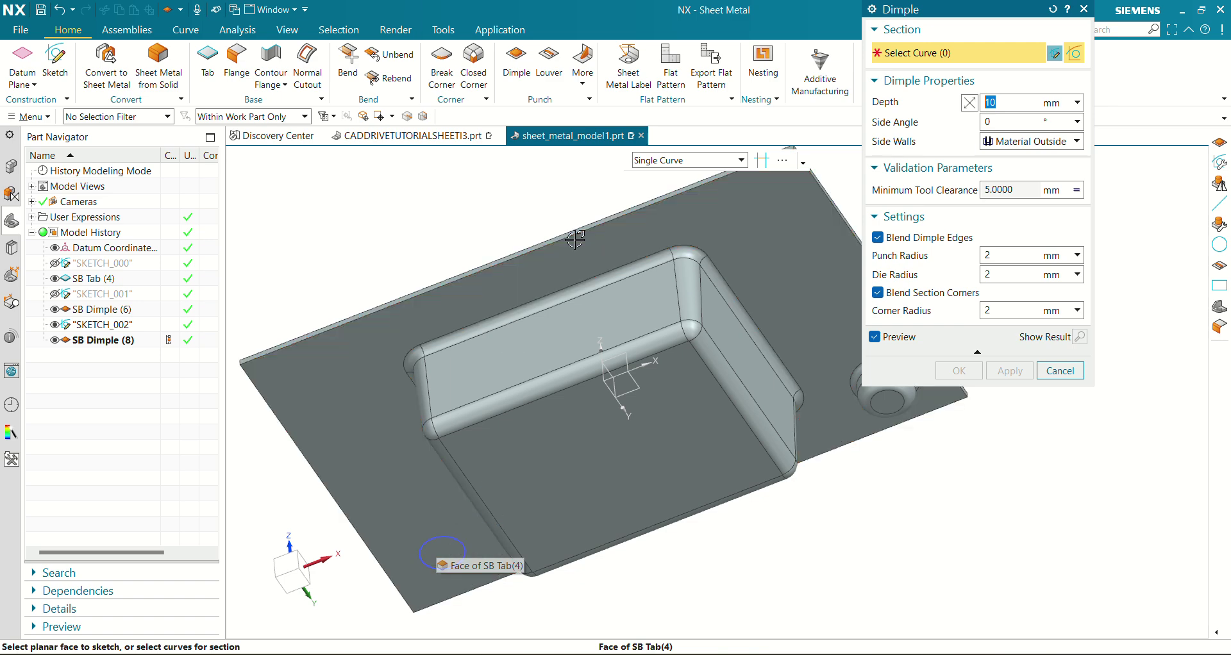
pyautogui.click(674, 161)
pyautogui.click(665, 177)
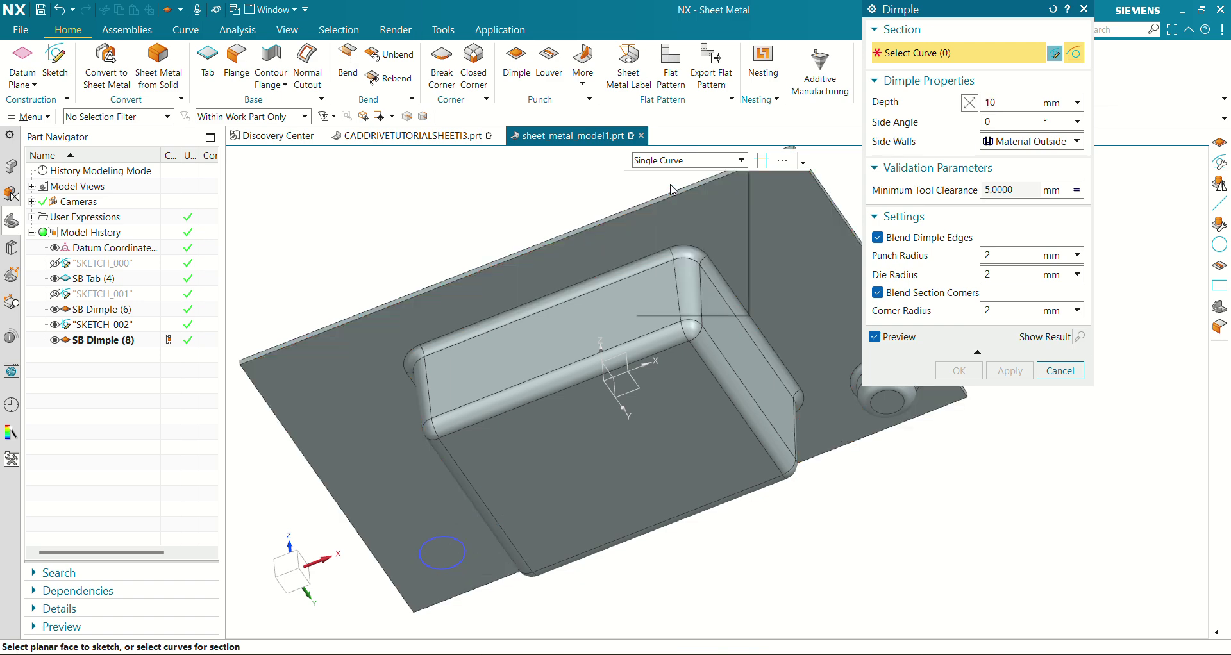
pyautogui.click(462, 545)
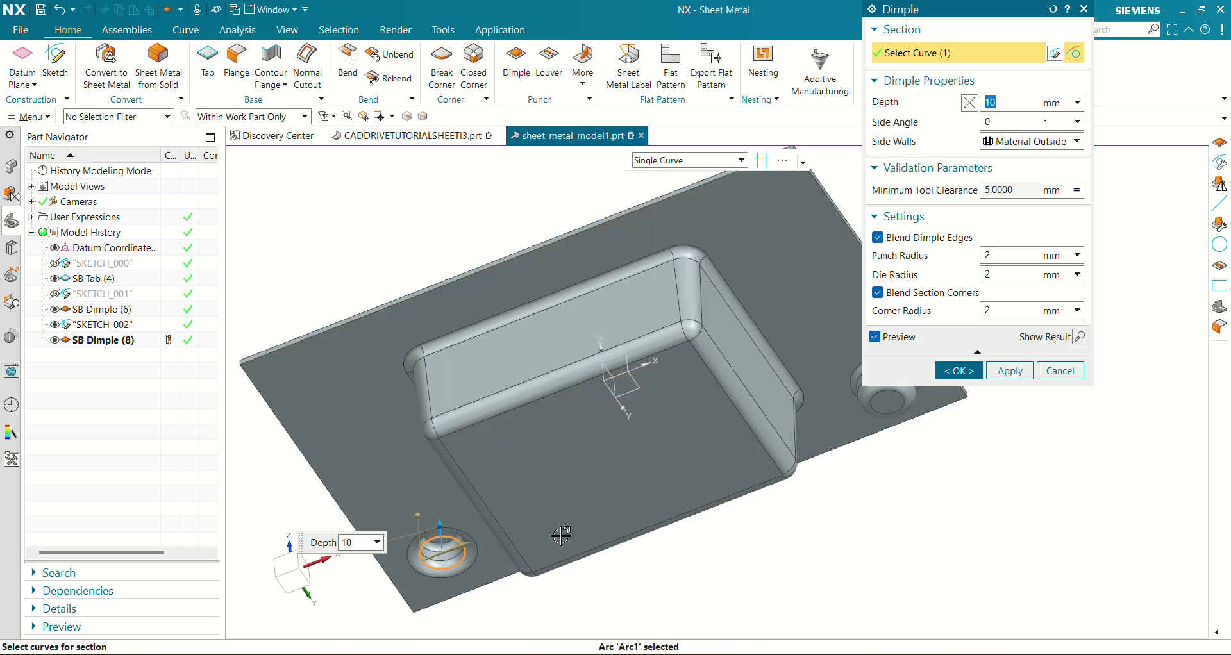
pyautogui.moveTo(562, 537)
pyautogui.mouseDown(button='middle')
pyautogui.moveTo(567, 408)
pyautogui.moveTo(568, 432)
pyautogui.mouseUp(button='middle')
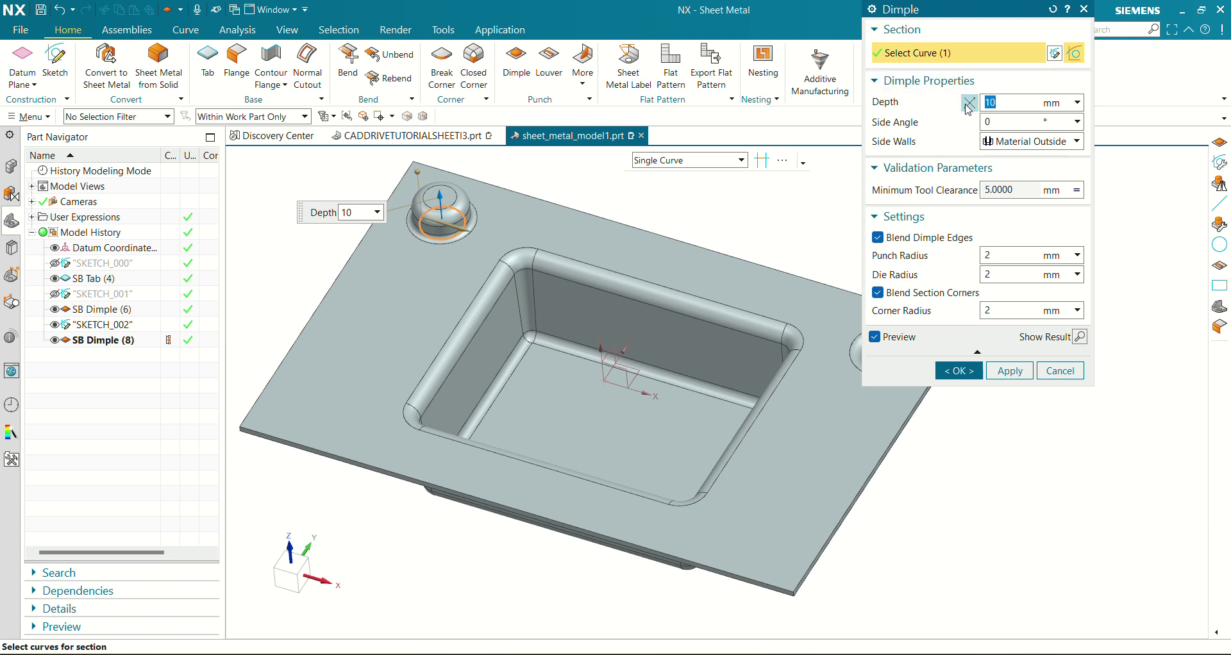
pyautogui.click(959, 371)
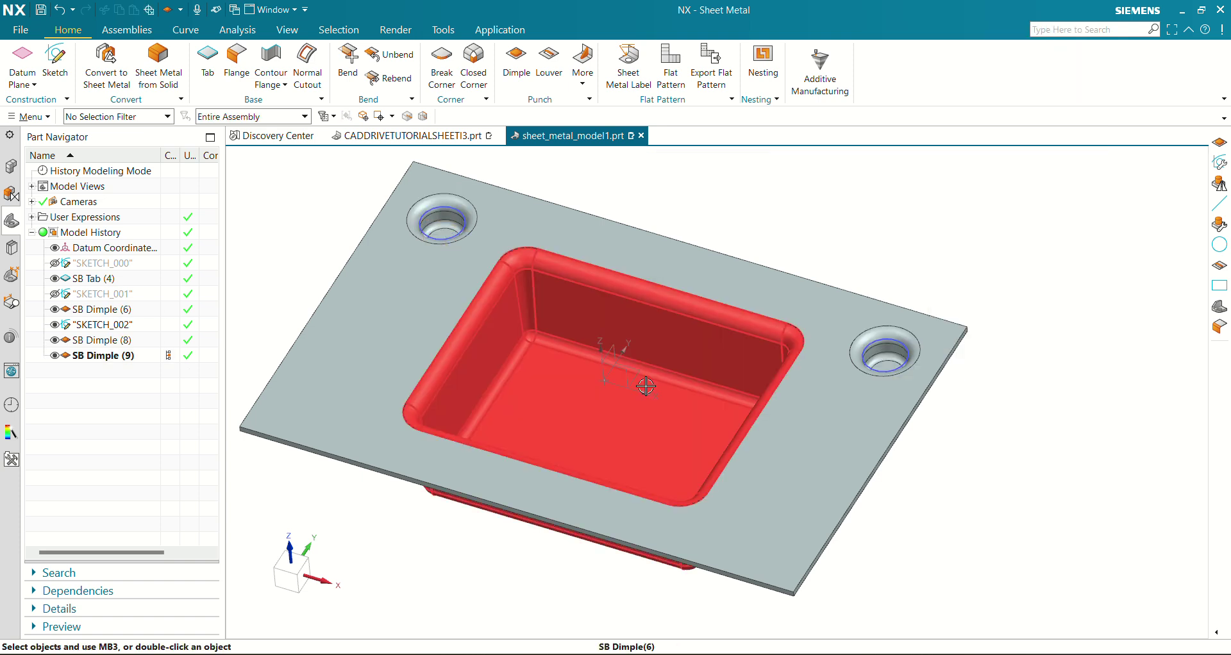
pyautogui.keyDown('shift'); pyautogui.moveTo(649, 401); pyautogui.dragTo(707, 399, button='middle'); pyautogui.keyUp('shift')
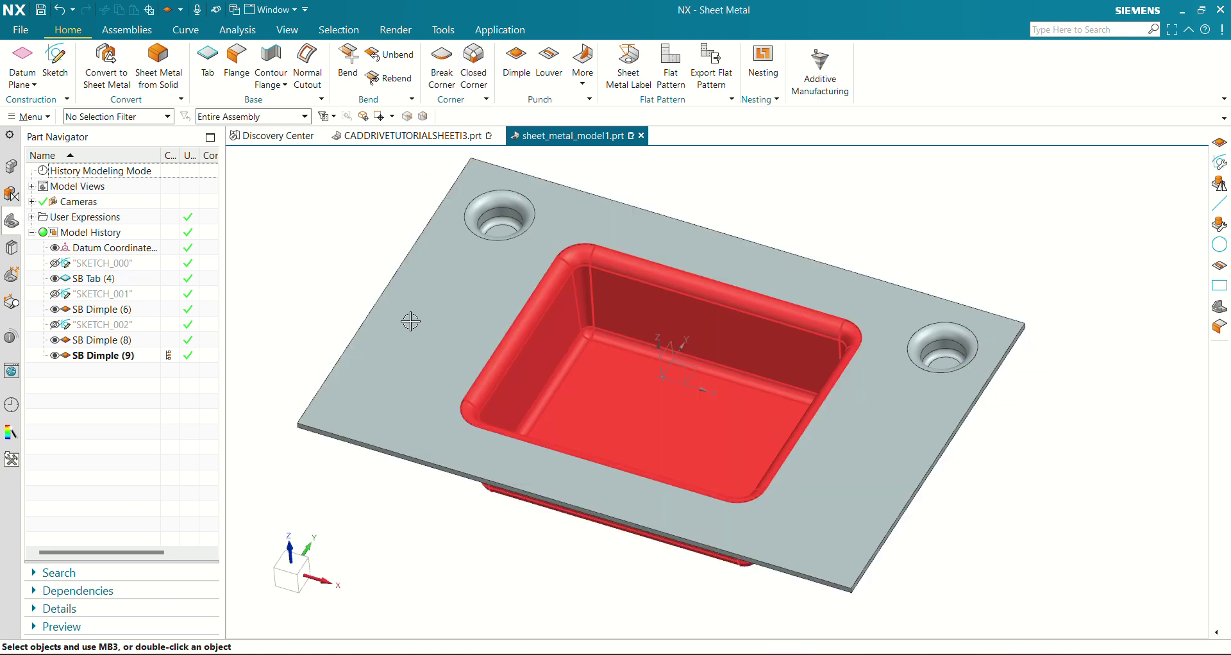
# Step: Mirror both small corner dimples together with their parent sketch SKETCH_002 about the XZ datum plane using Mirror Feature
pyautogui.click(1063, 24)
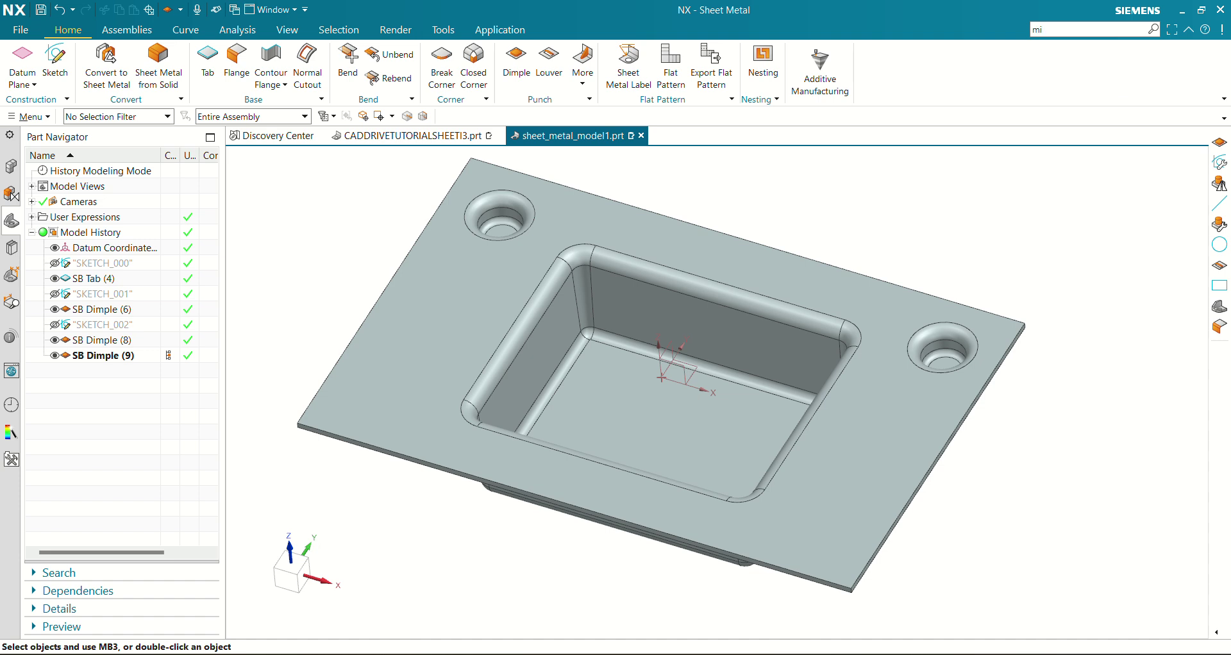
pyautogui.write('mirr')
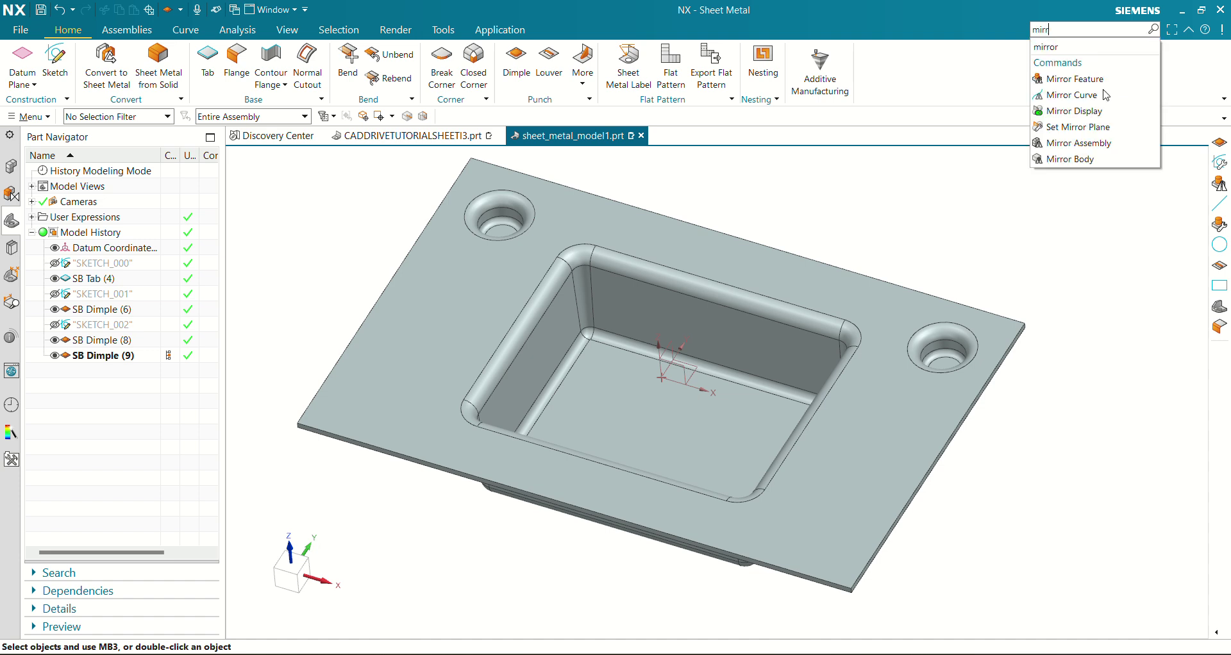
pyautogui.click(1090, 79)
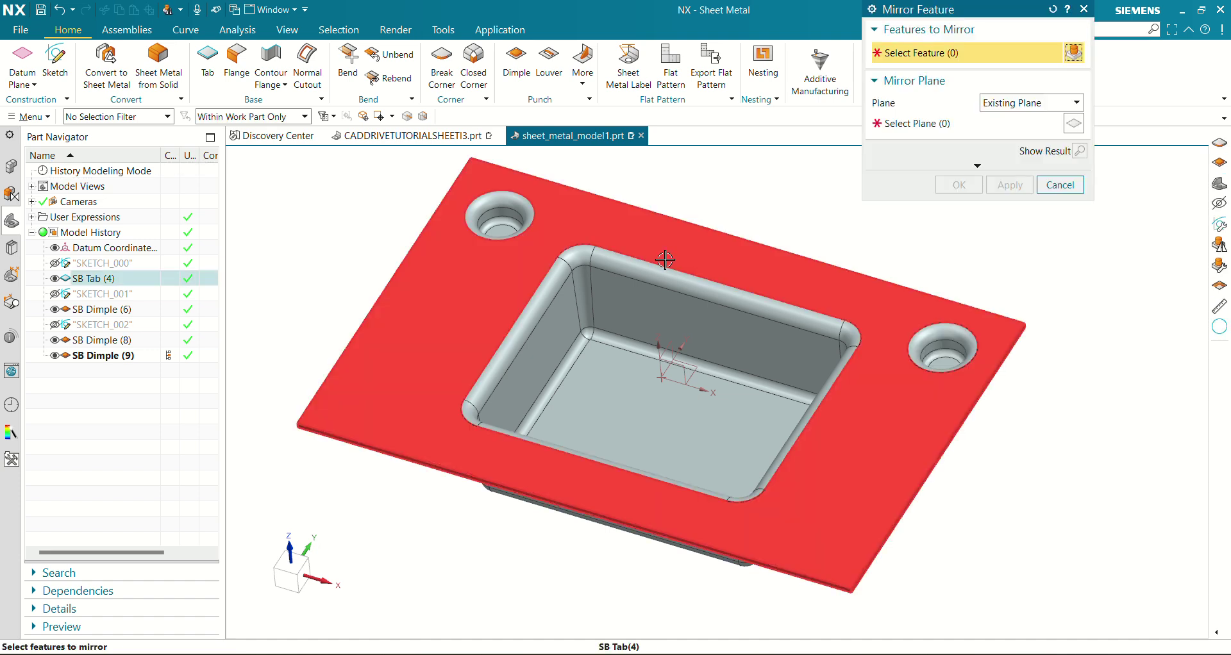
pyautogui.click(103, 339)
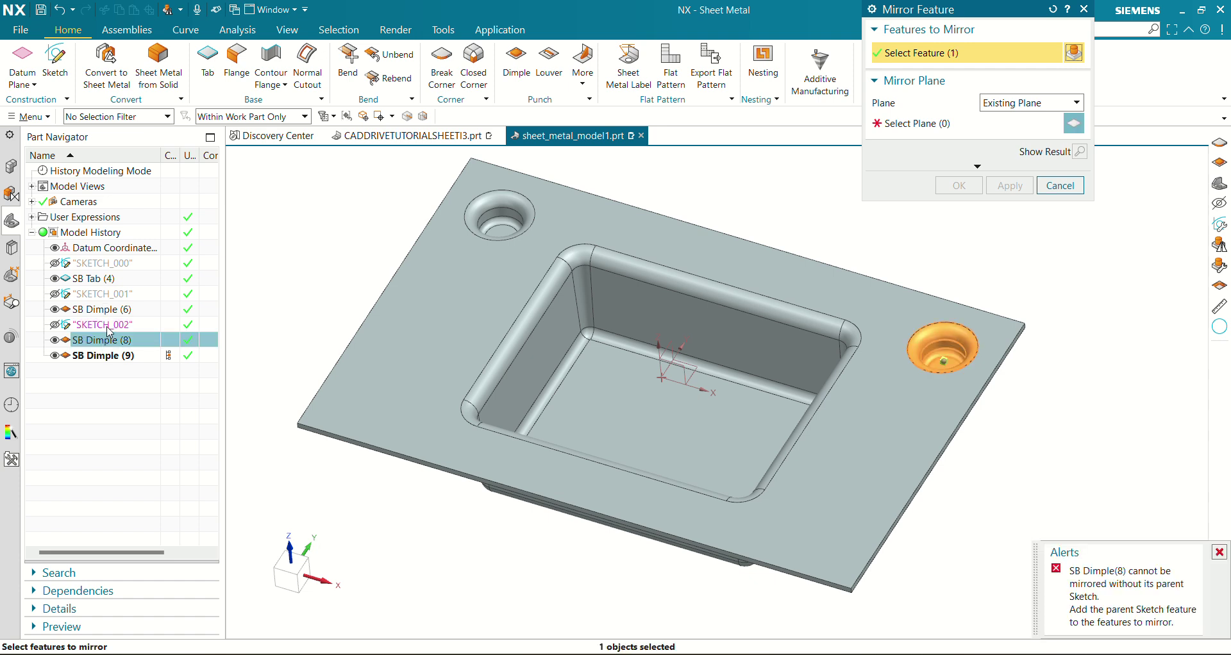
pyautogui.keyDown('ctrl'); pyautogui.click(108, 326); pyautogui.keyUp('ctrl')
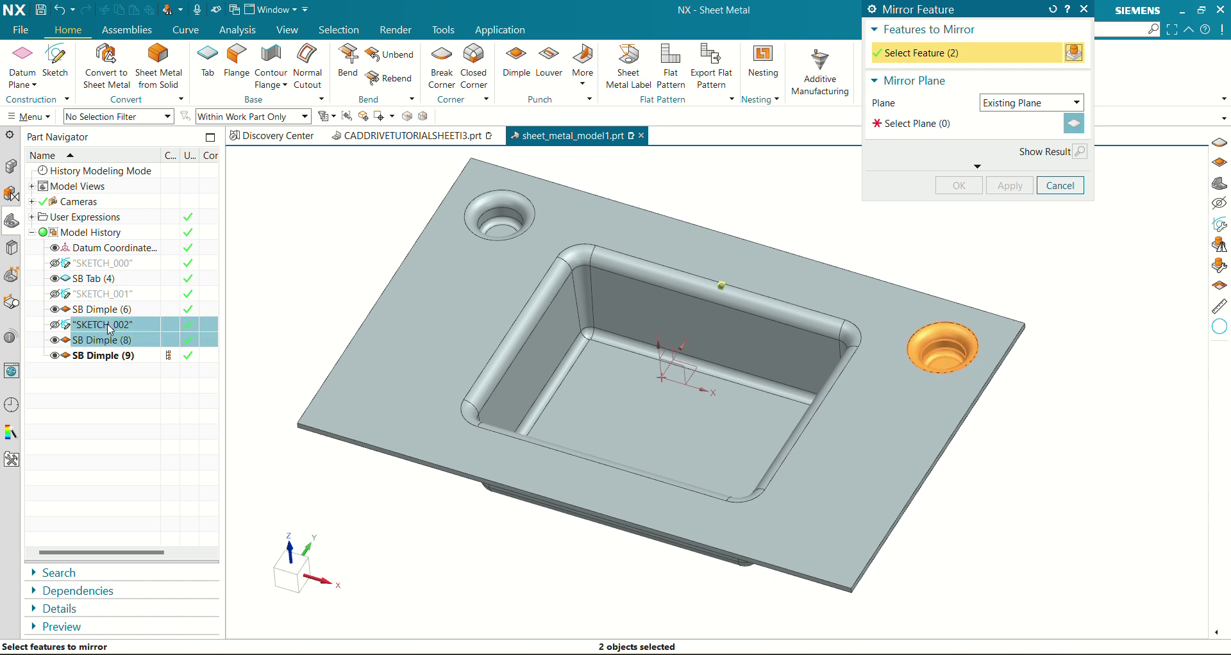
pyautogui.keyDown('ctrl'); pyautogui.click(109, 356); pyautogui.keyUp('ctrl')
pyautogui.click(911, 124)
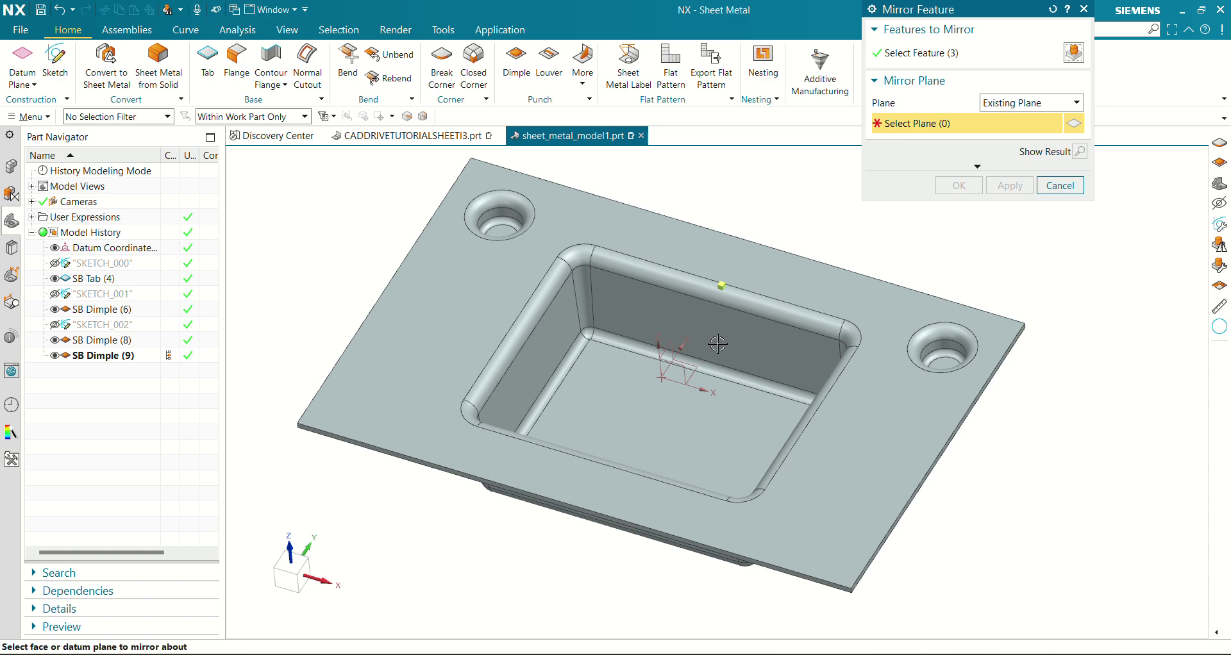
pyautogui.click(695, 373)
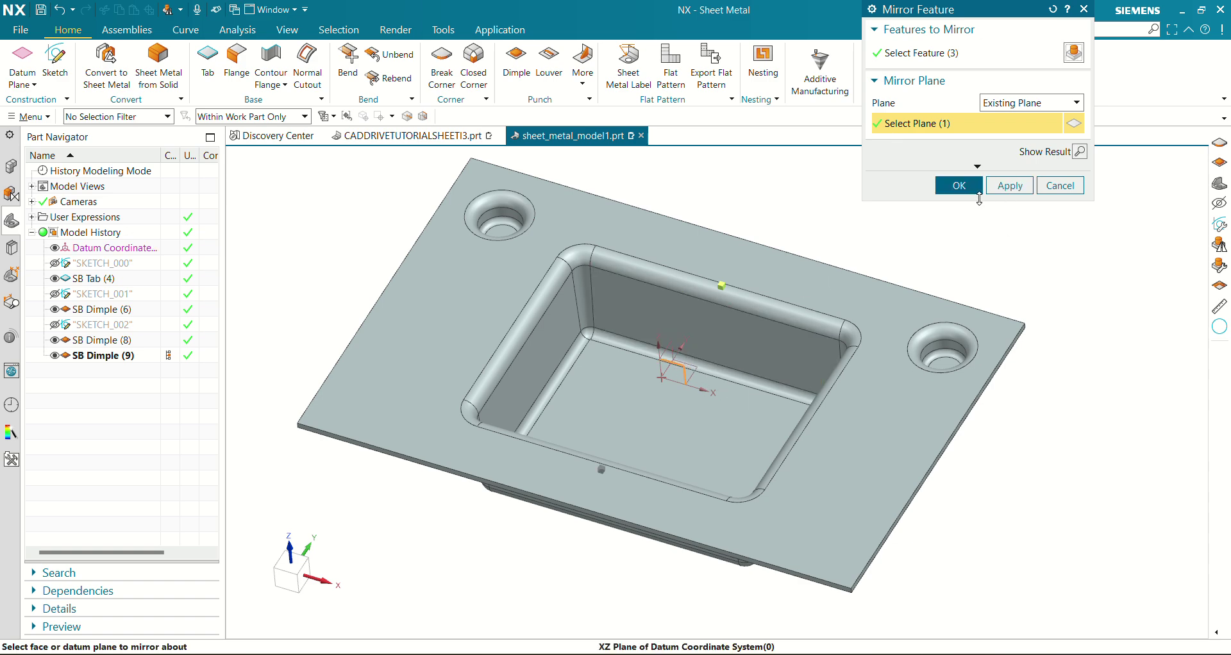
pyautogui.click(959, 186)
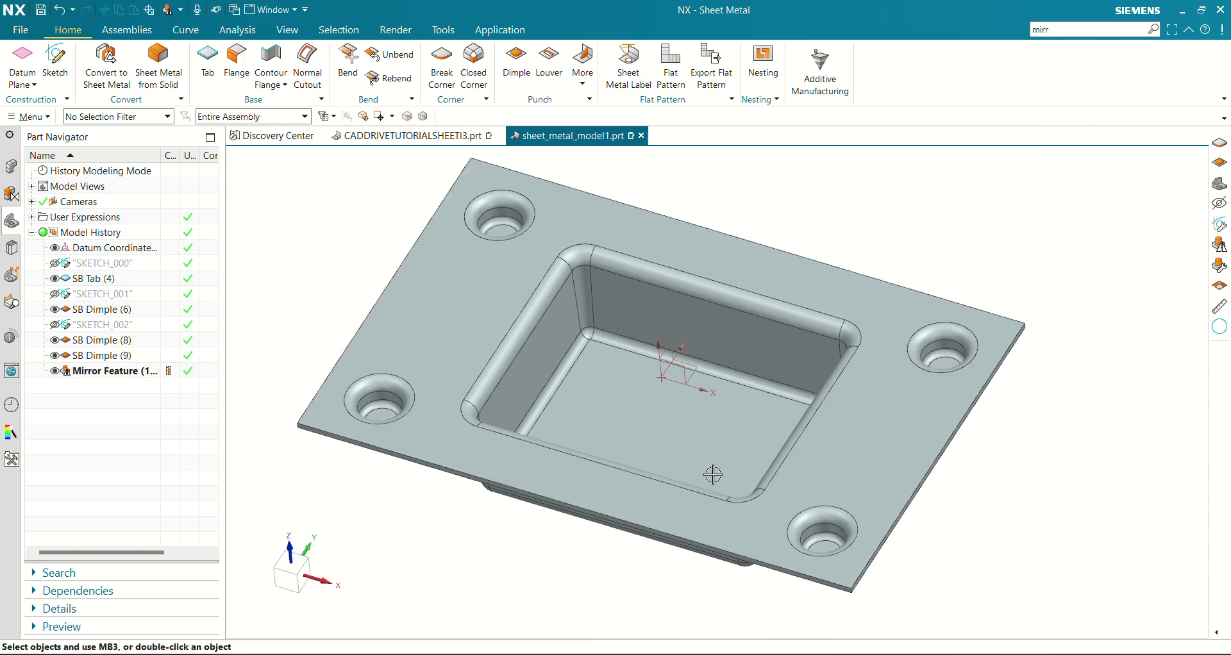
# Step: Examine the reference part CADDRIVETUTORIALSHEETI3.prt for the remaining features and return to sheet_metal_model1.prt
pyautogui.moveTo(713, 475); pyautogui.dragTo(700, 466, button='middle')
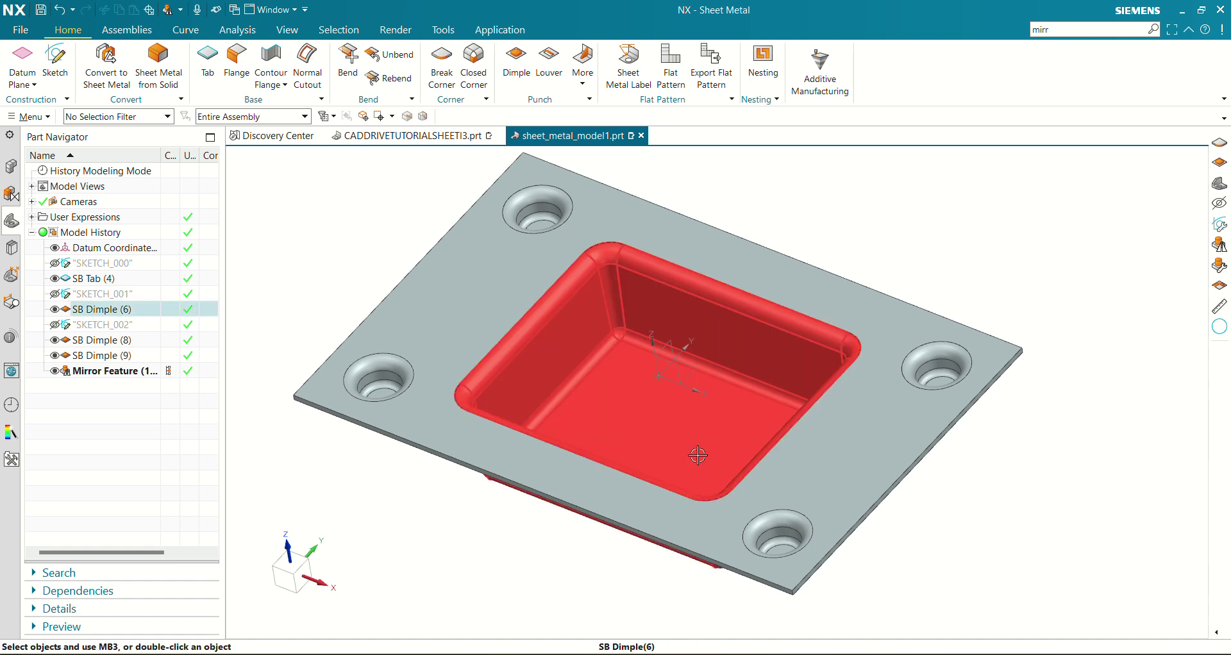
pyautogui.click(420, 136)
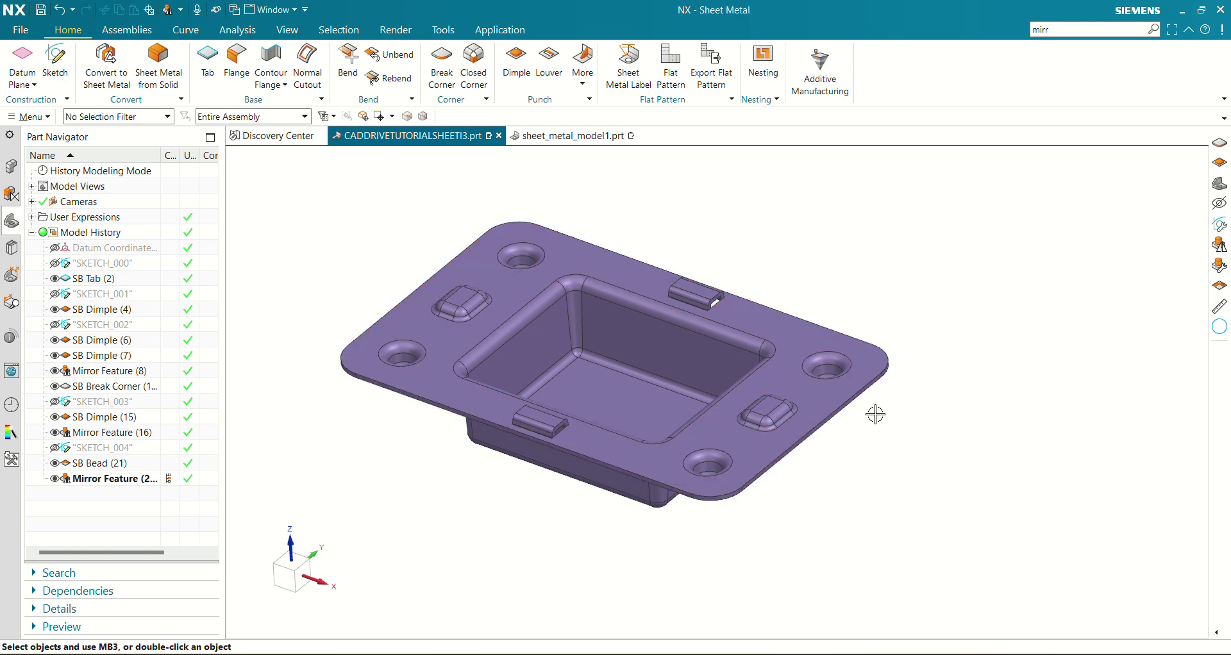
pyautogui.moveTo(697, 373); pyautogui.dragTo(718, 459, button='middle')
pyautogui.click(563, 137)
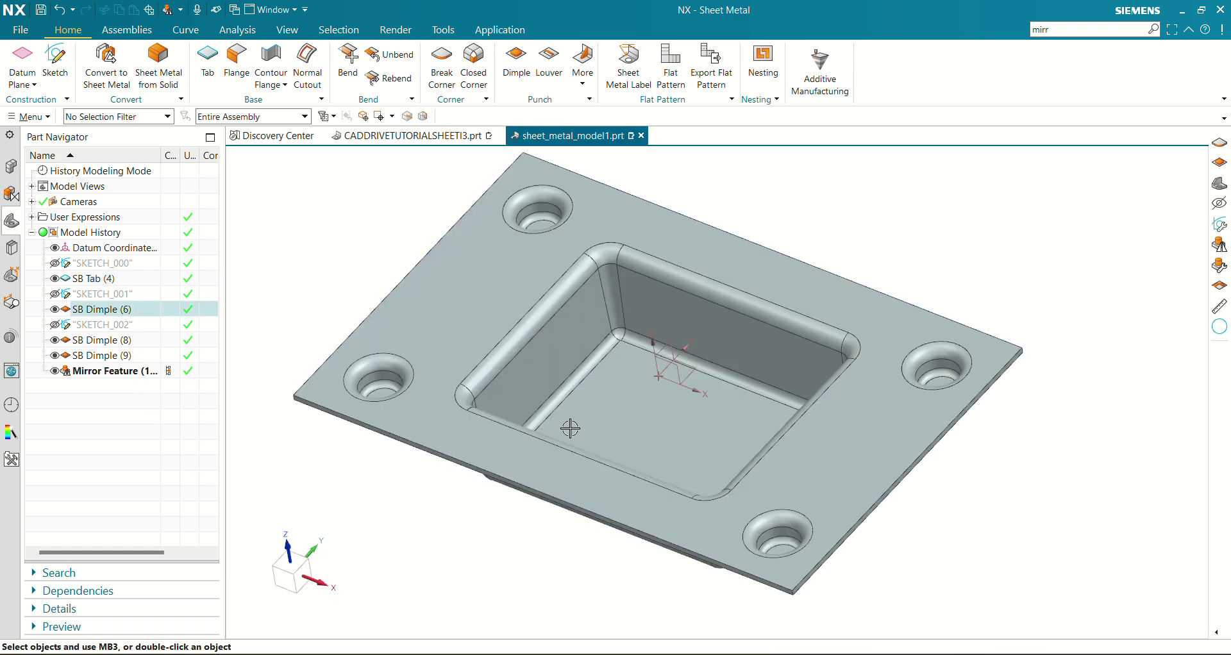
# Step: Round all four vertical corner edges of the base plate with a Break Corner blend of 15 mm radius
pyautogui.moveTo(568, 426); pyautogui.dragTo(569, 386, button='middle')
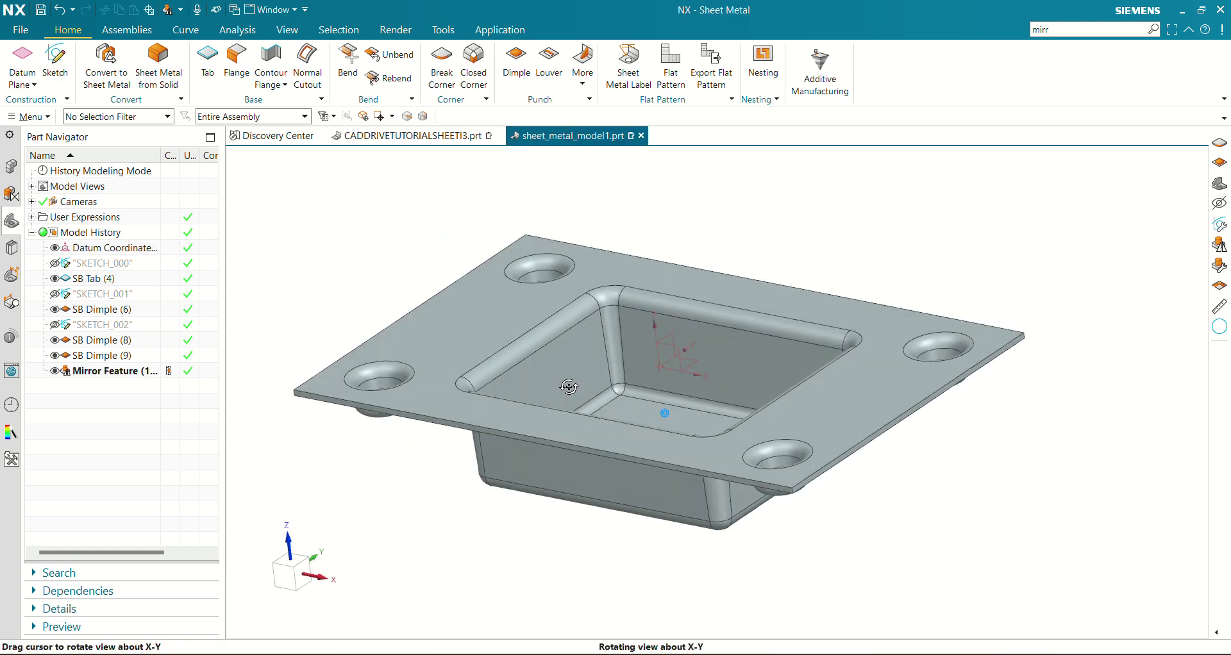
pyautogui.click(442, 64)
pyautogui.scroll(2, 822, 546)
pyautogui.keyDown('shift'); pyautogui.moveTo(872, 551); pyautogui.dragTo(844, 487, button='middle'); pyautogui.keyUp('shift')
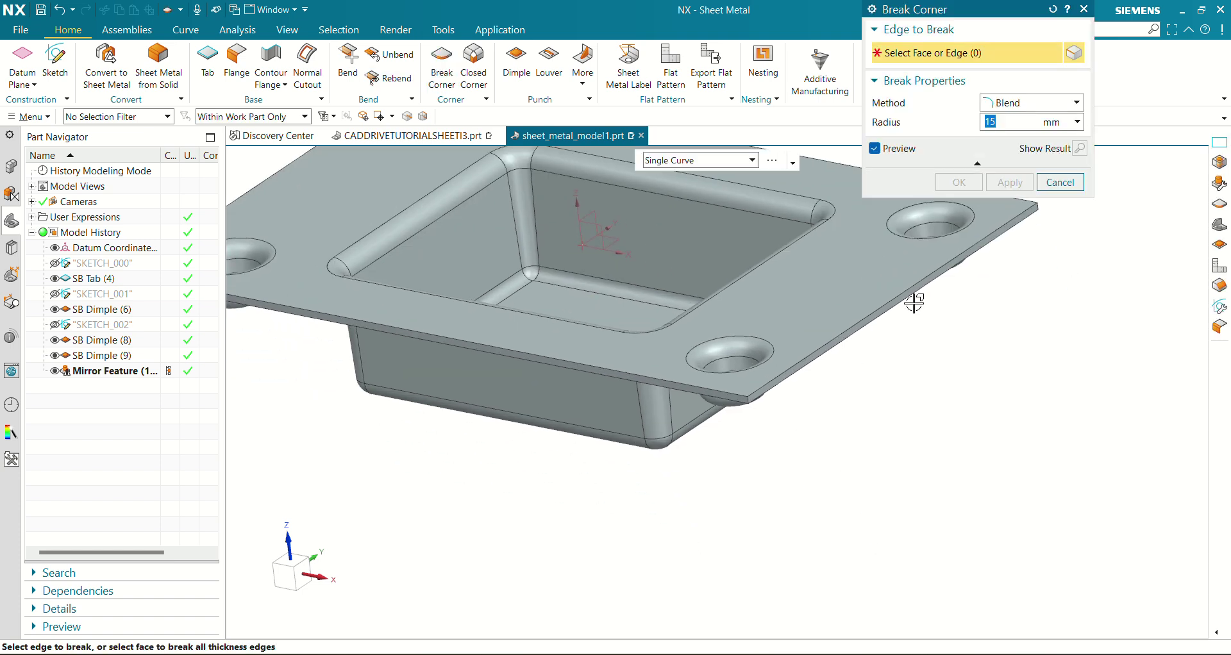
pyautogui.keyDown('shift'); pyautogui.moveTo(956, 259); pyautogui.dragTo(756, 423, button='middle'); pyautogui.keyUp('shift')
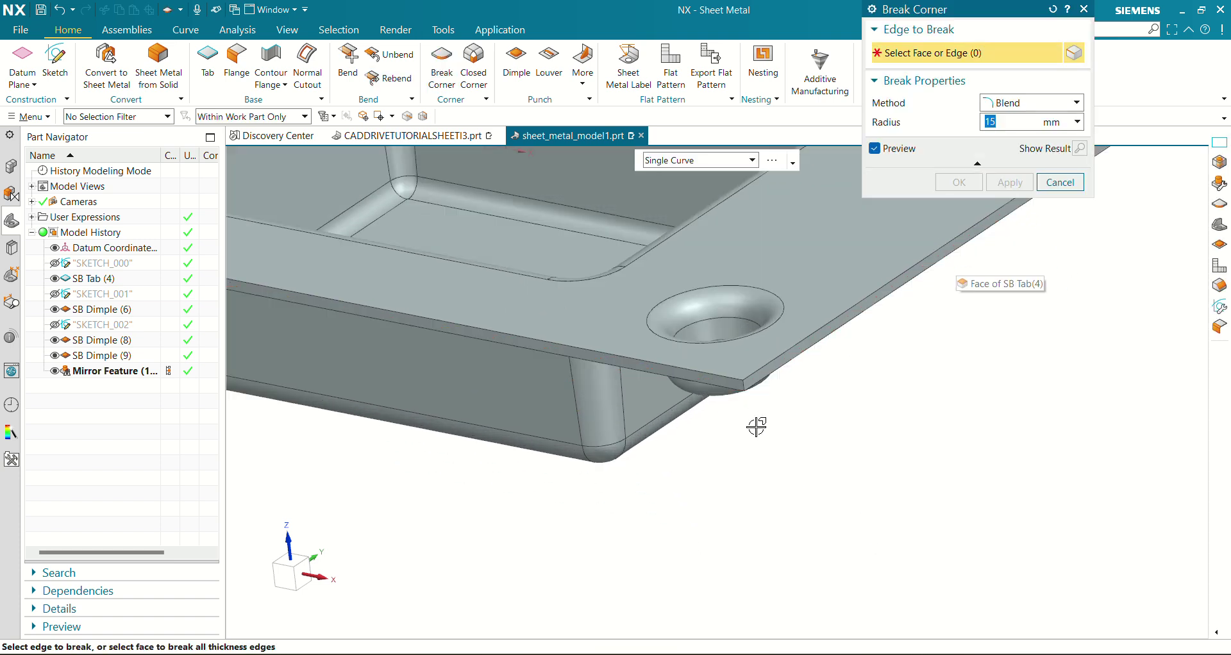
pyautogui.scroll(2, 780, 448)
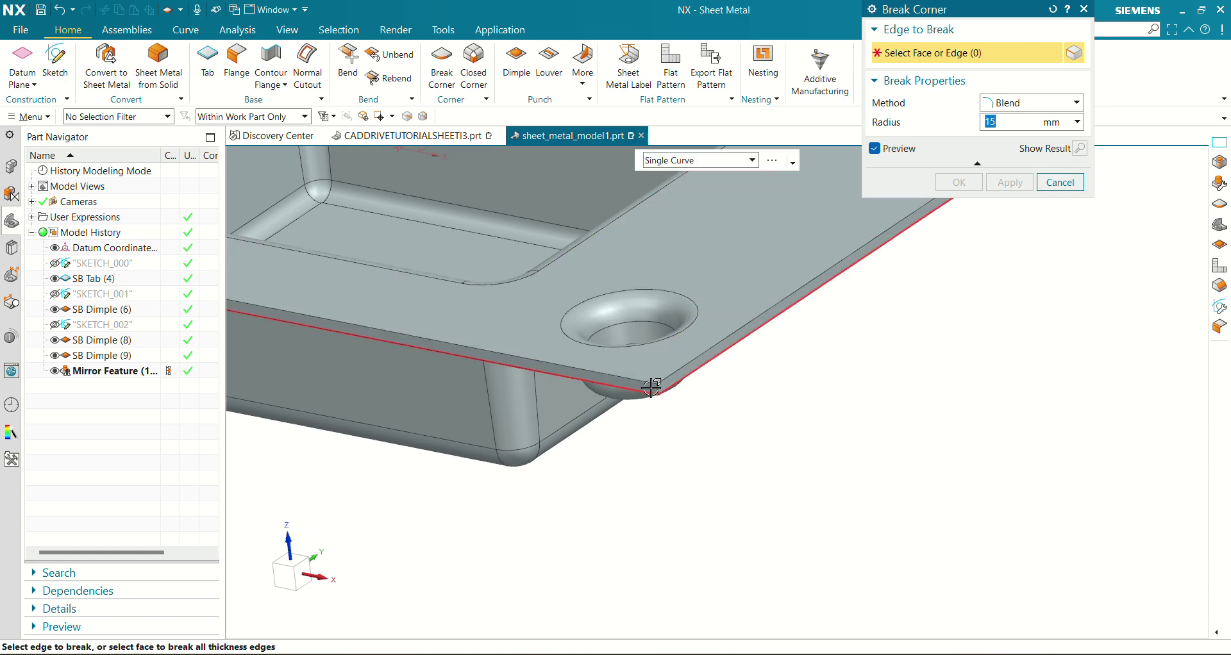
pyautogui.scroll(1, 657, 388)
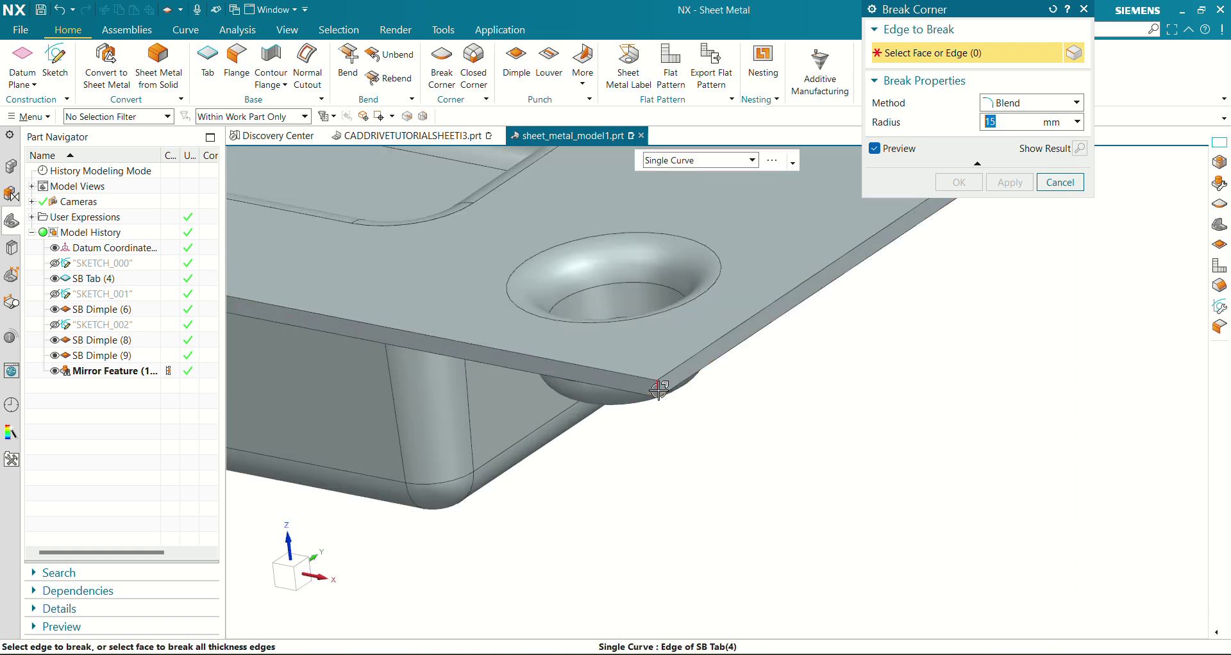
pyautogui.click(657, 387)
pyautogui.moveTo(657, 387); pyautogui.dragTo(860, 421, button='middle')
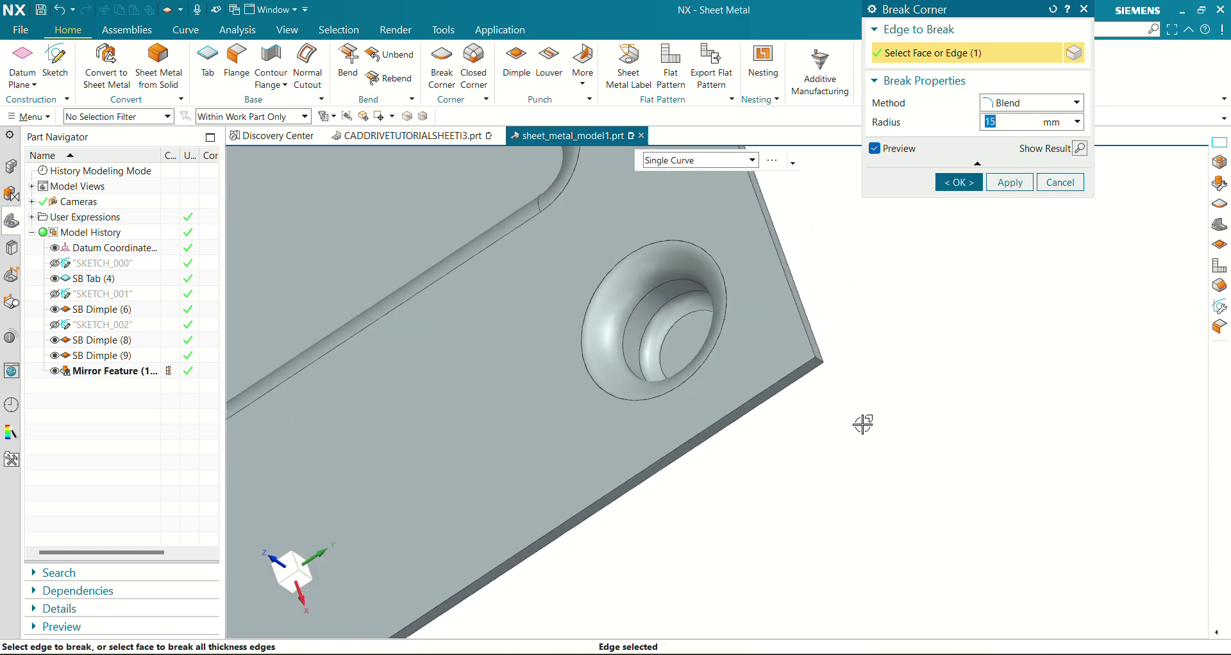
pyautogui.scroll(2, 860, 420)
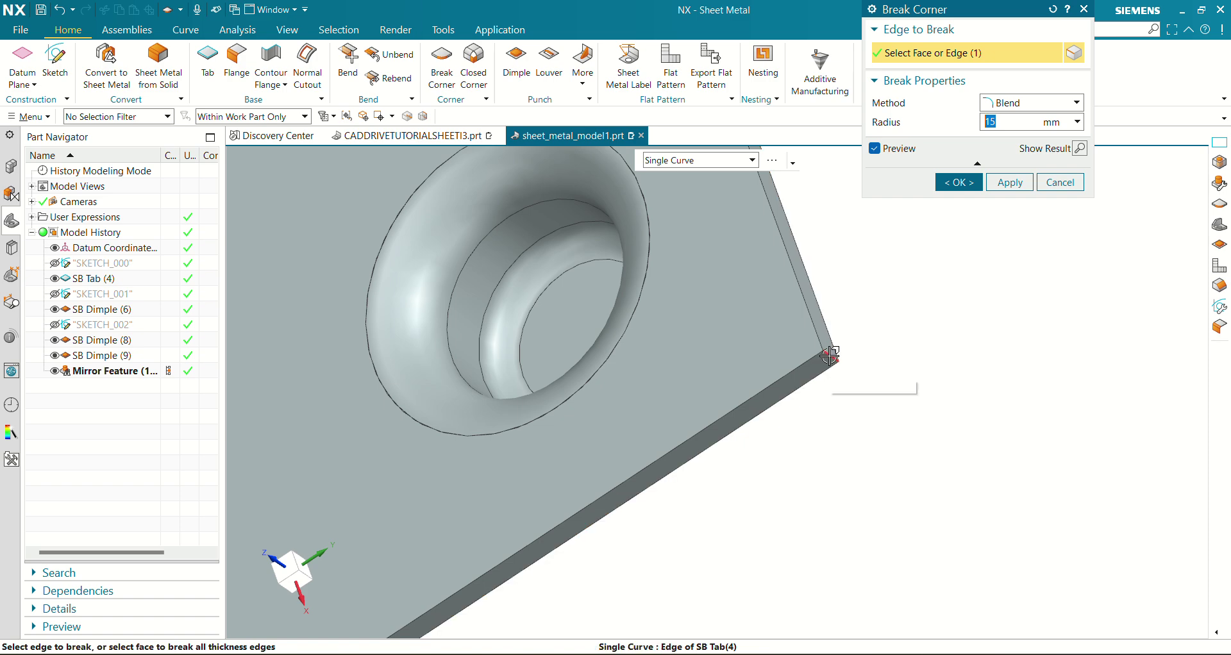
pyautogui.click(828, 361)
pyautogui.scroll(-3, 908, 333)
pyautogui.moveTo(908, 333); pyautogui.dragTo(830, 407, button='middle')
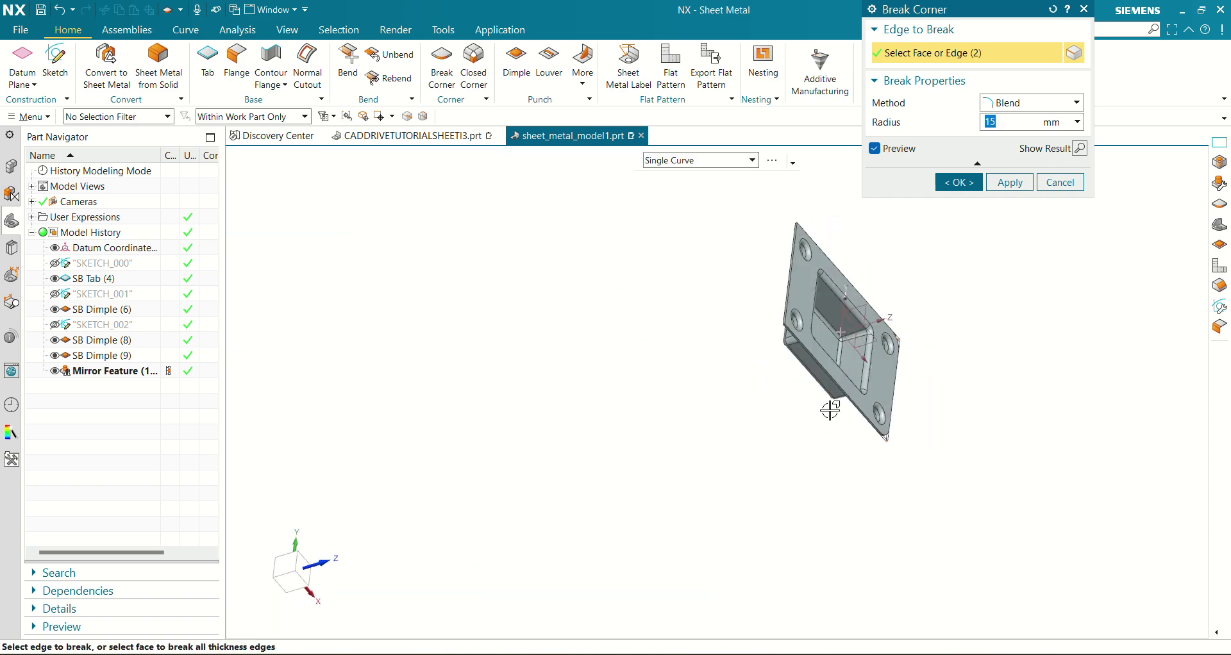
pyautogui.scroll(5, 808, 404)
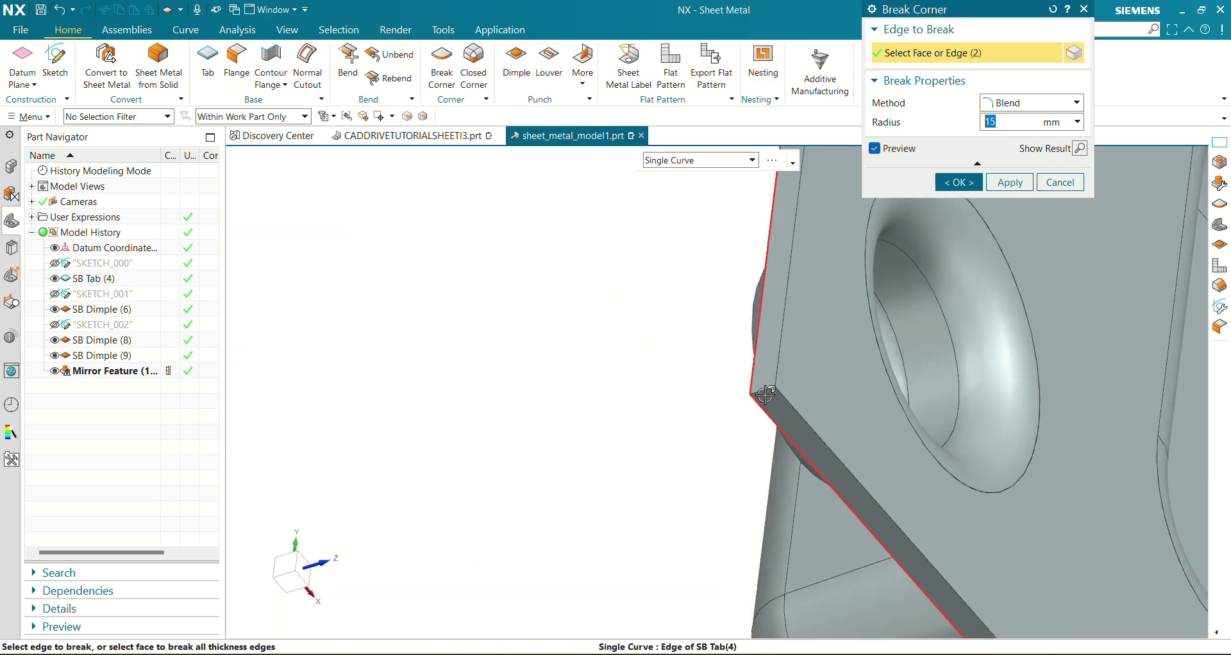
pyautogui.click(763, 390)
pyautogui.scroll(-3, 617, 345)
pyautogui.moveTo(617, 344); pyautogui.dragTo(610, 412, button='middle')
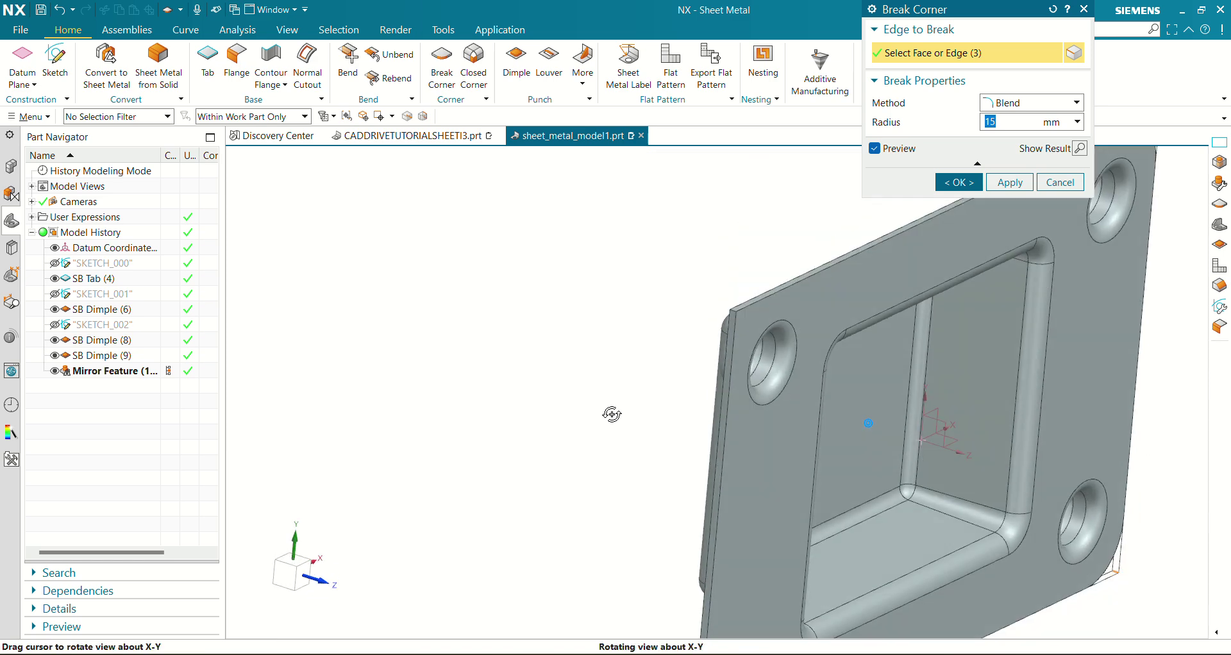
pyautogui.scroll(5, 784, 338)
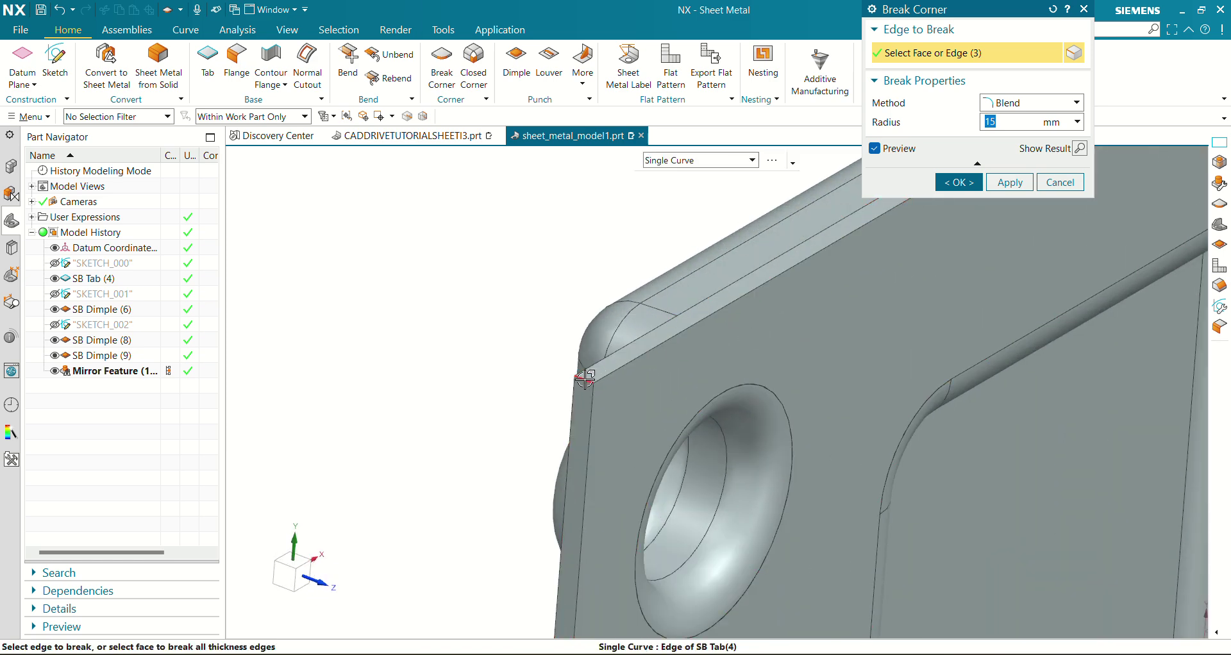
pyautogui.click(587, 380)
pyautogui.click(958, 183)
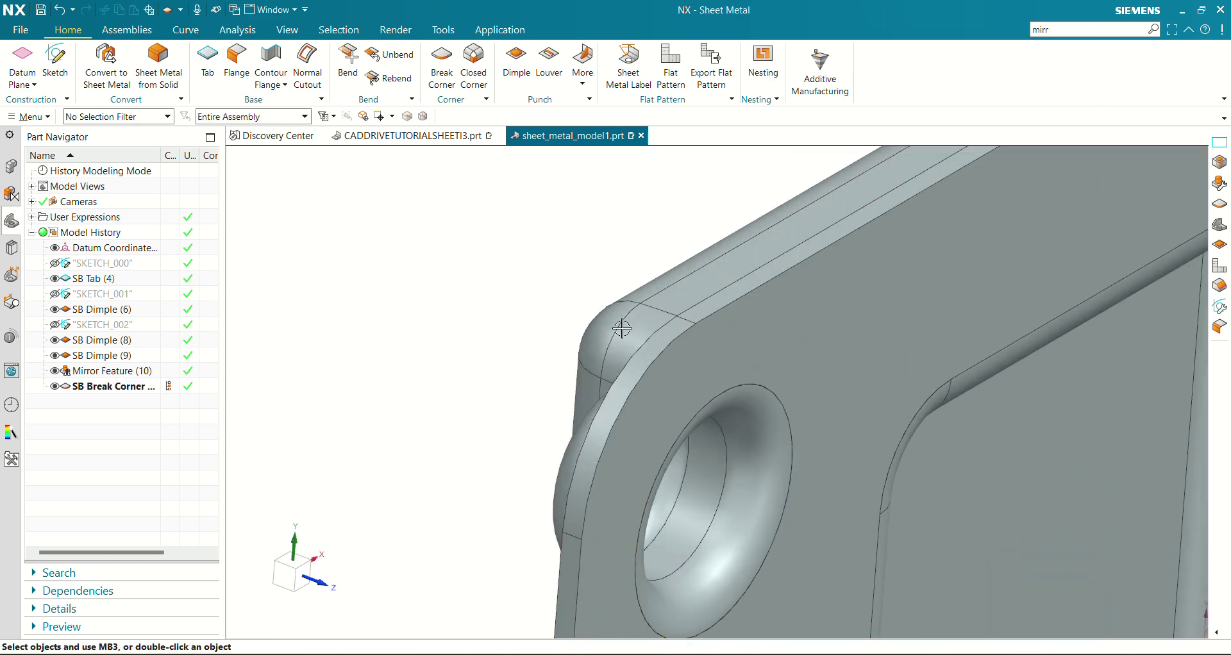
# Step: Inspect the rounded plate, examine the bead feature in reference part CADDRIVETUTORIALSHEETI3.prt, and return to sheet_metal_model1.prt
pyautogui.scroll(-5, 624, 327)
pyautogui.moveTo(624, 327)
pyautogui.mouseDown(button='middle')
pyautogui.moveTo(648, 340)
pyautogui.moveTo(617, 290)
pyautogui.moveTo(629, 340)
pyautogui.mouseUp(button='middle')
pyautogui.scroll(2, 625, 379)
pyautogui.moveTo(622, 415); pyautogui.dragTo(600, 370, button='middle')
pyautogui.click(411, 135)
pyautogui.scroll(2, 722, 282)
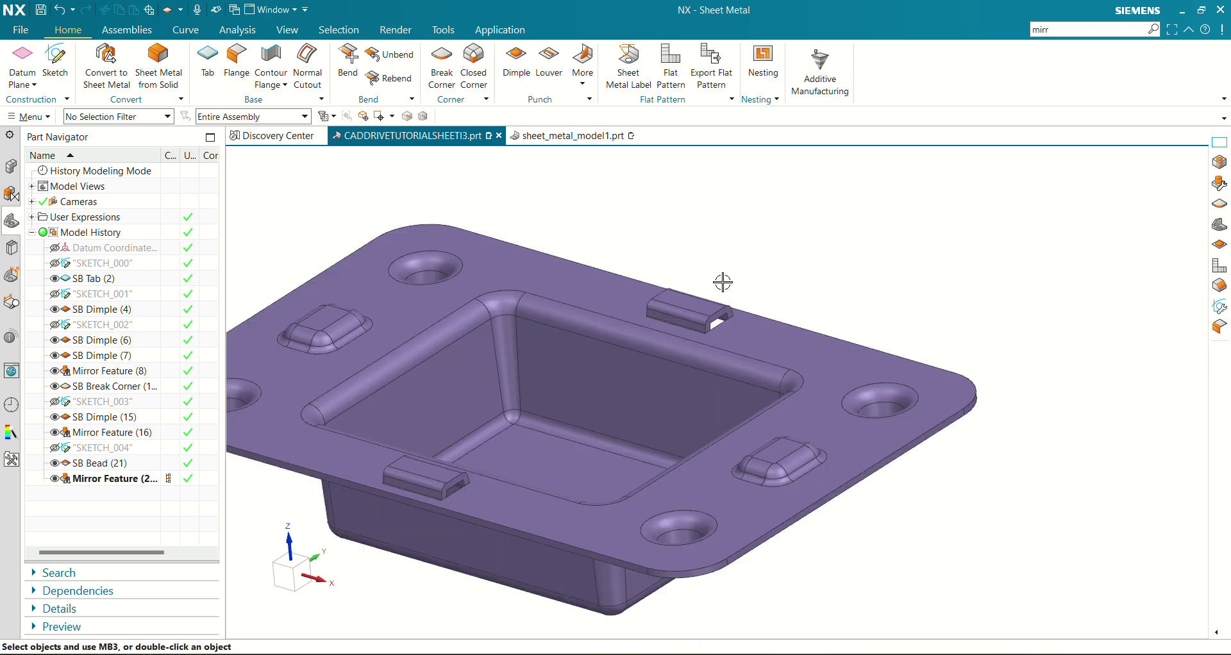
pyautogui.click(91, 467)
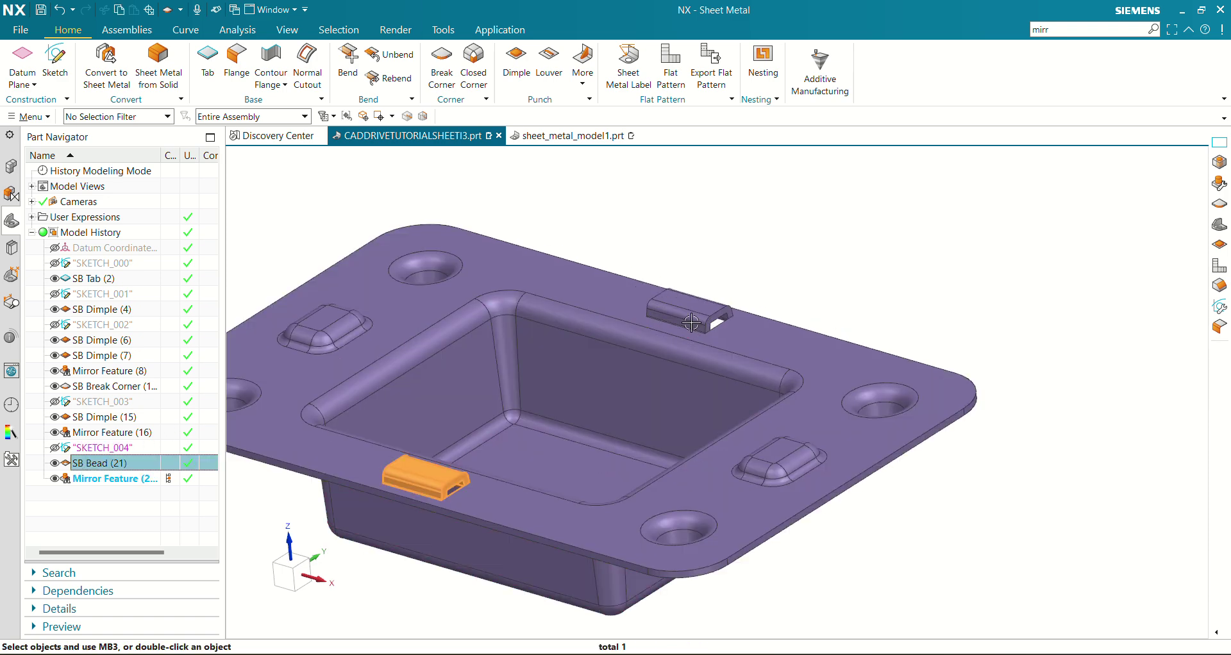
pyautogui.moveTo(589, 414); pyautogui.dragTo(558, 458, button='middle')
pyautogui.click(579, 136)
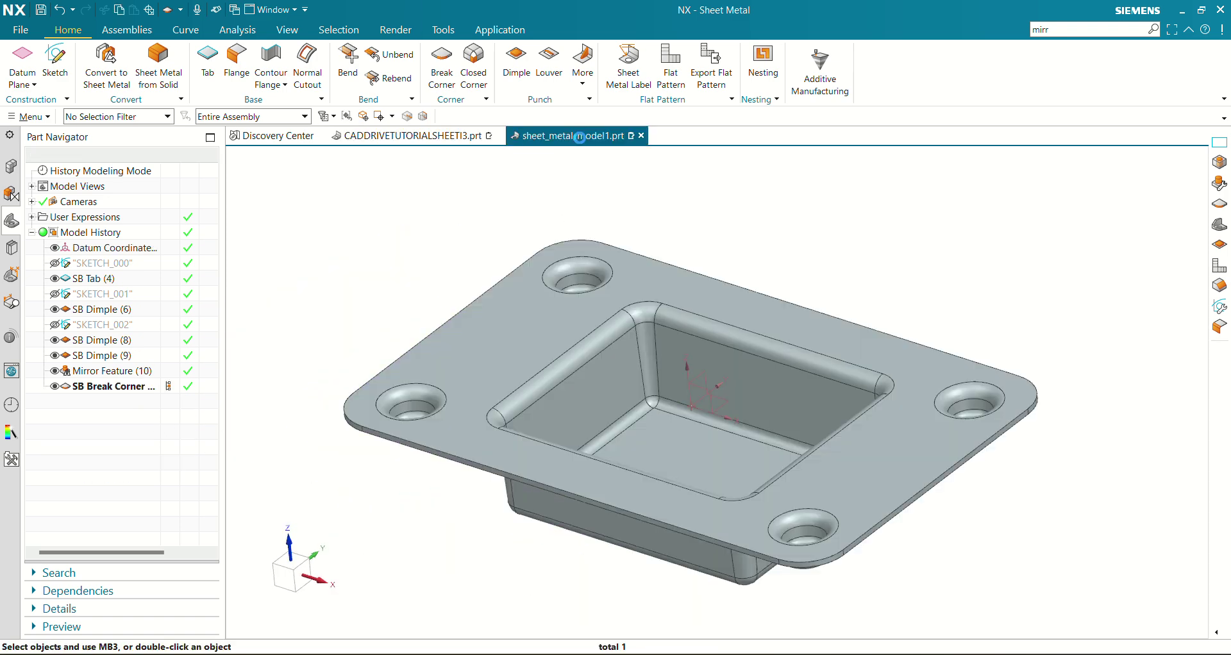
# Step: Create a sketch on the XY plane and draw a horizontal line about 32 mm long between the central dimple and the plate's +Y edge
pyautogui.moveTo(638, 446); pyautogui.dragTo(660, 449, button='middle')
pyautogui.click(55, 60)
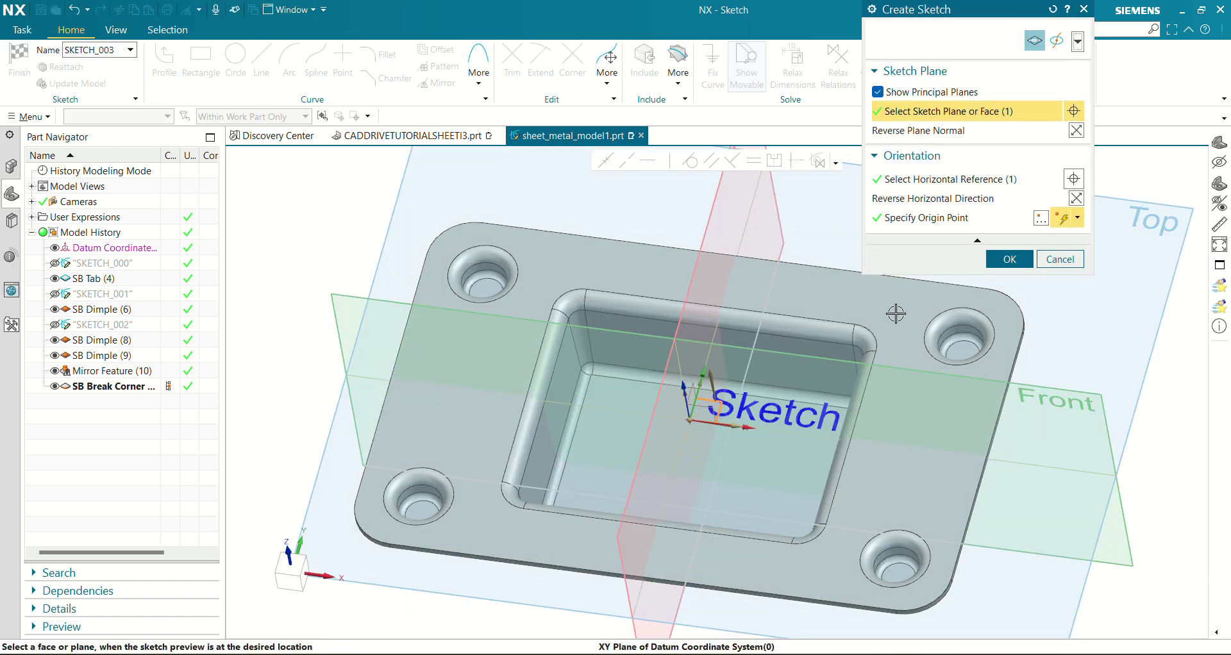
pyautogui.click(1010, 259)
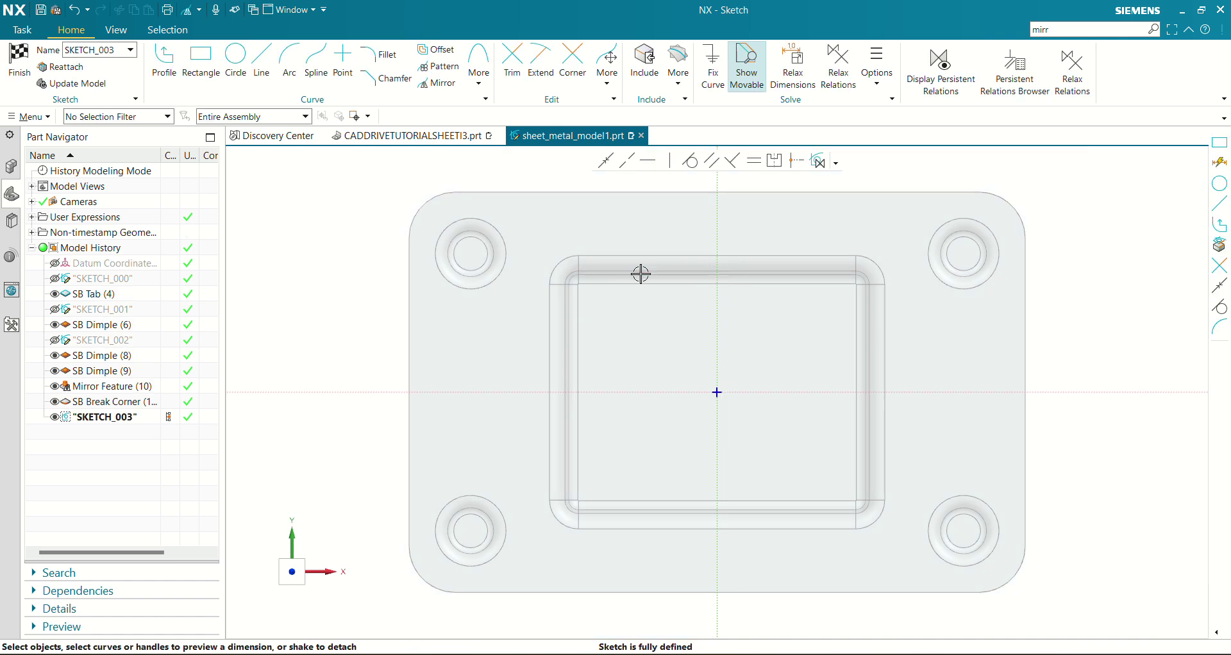
pyautogui.press('l')
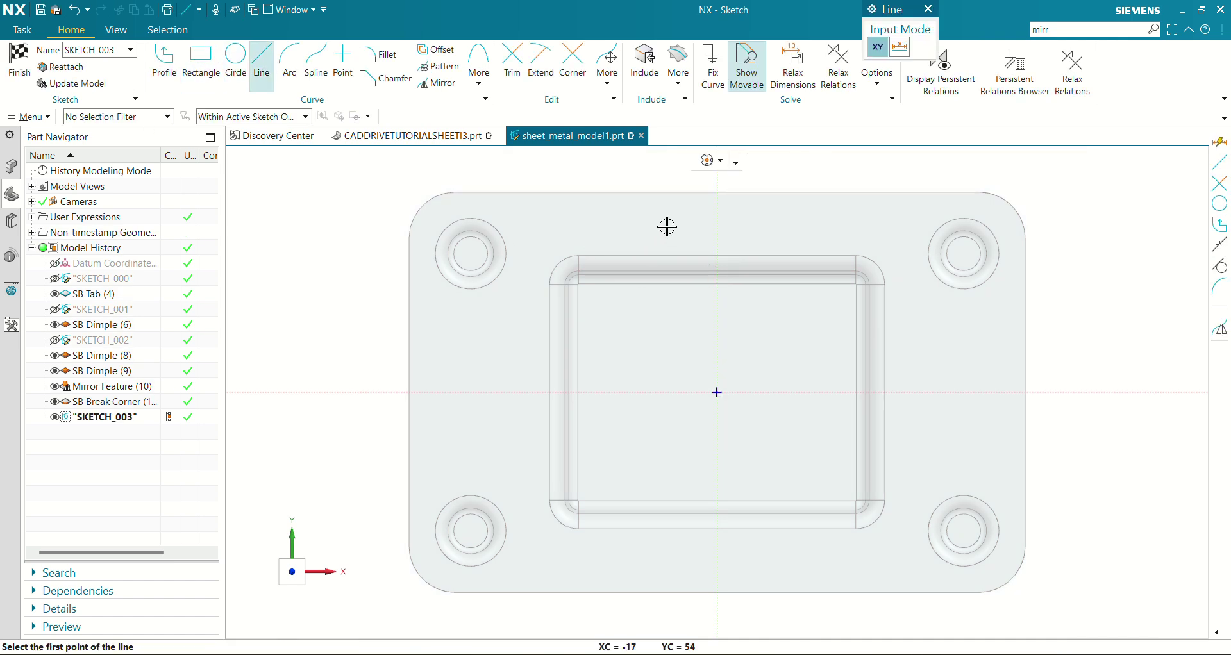
pyautogui.click(668, 226)
pyautogui.click(767, 226)
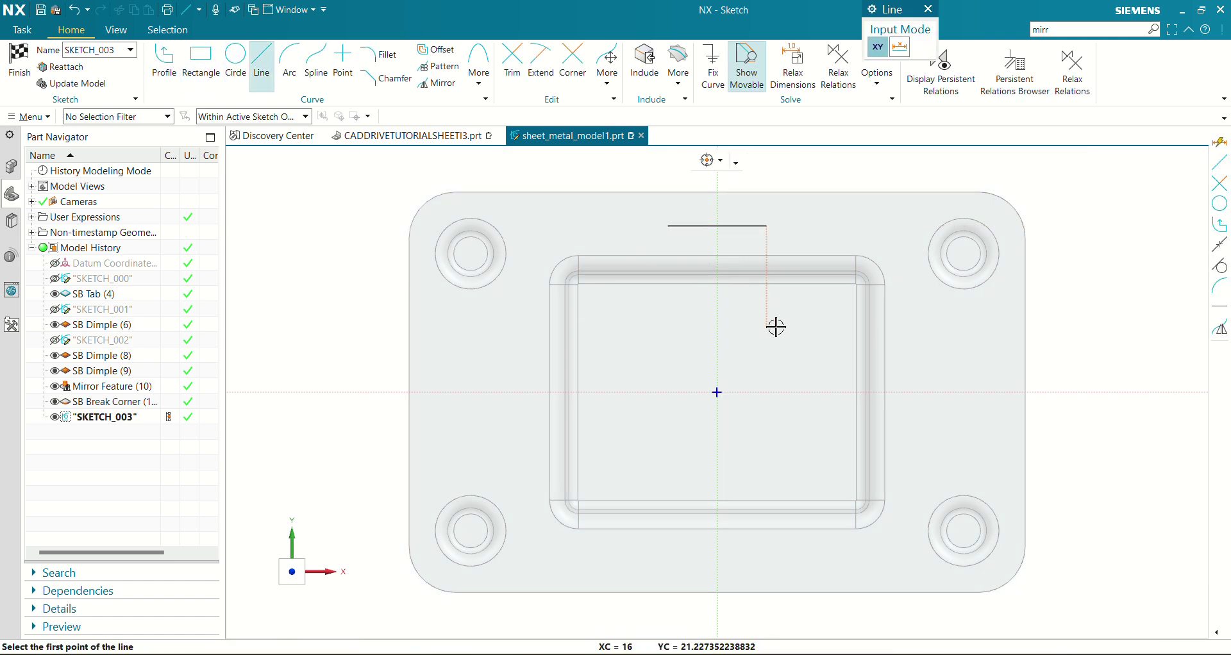
pyautogui.press('Escape')
pyautogui.scroll(1, 772, 256)
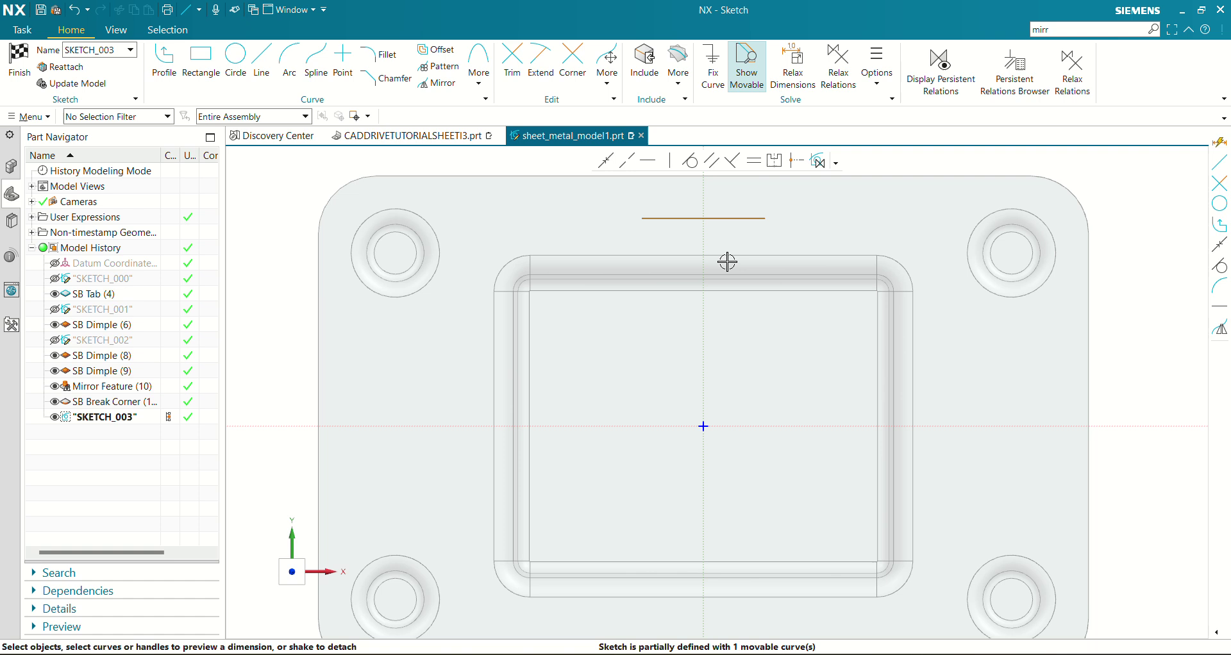
# Step: Set the horizontal line's length to 30 mm, accepting scaling of the entire sketch
pyautogui.click(737, 217)
pyautogui.doubleClick(696, 243)
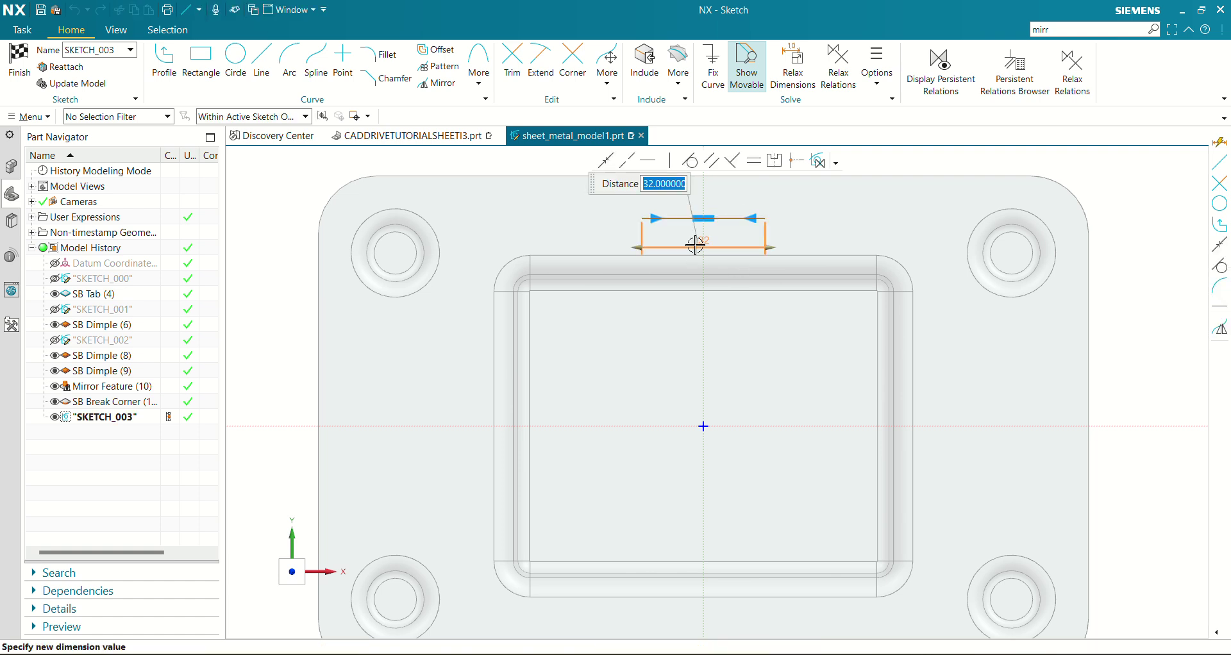
pyautogui.write('30')
pyautogui.press('Return')
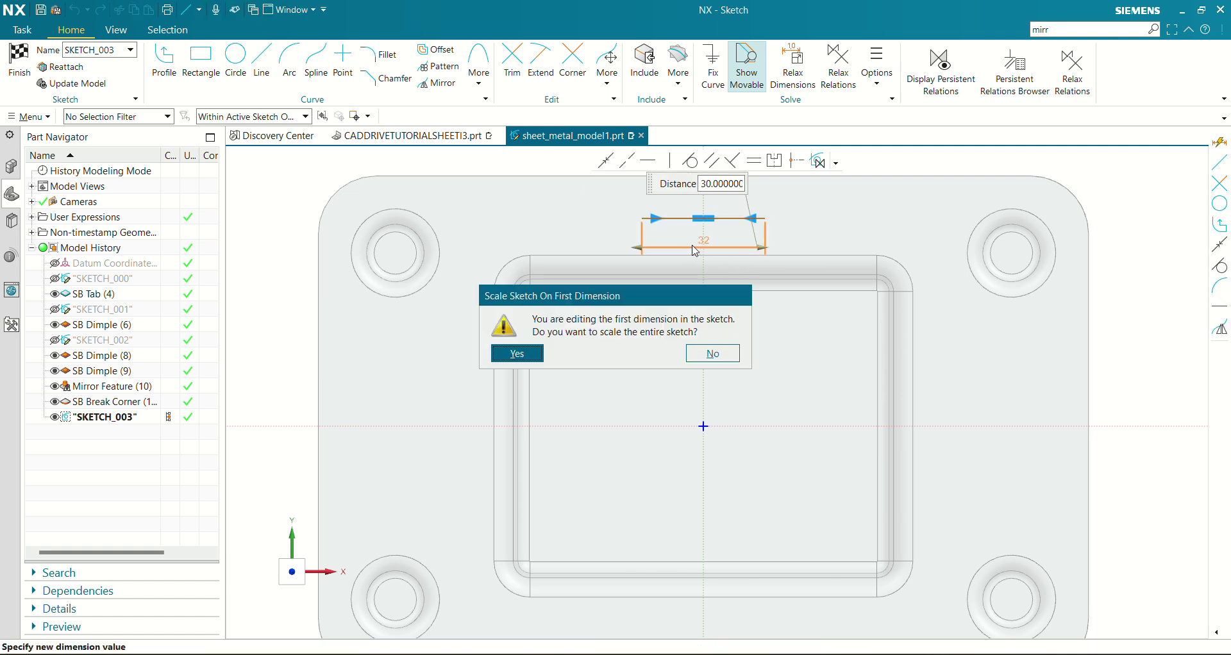
pyautogui.click(504, 360)
pyautogui.press('Escape')
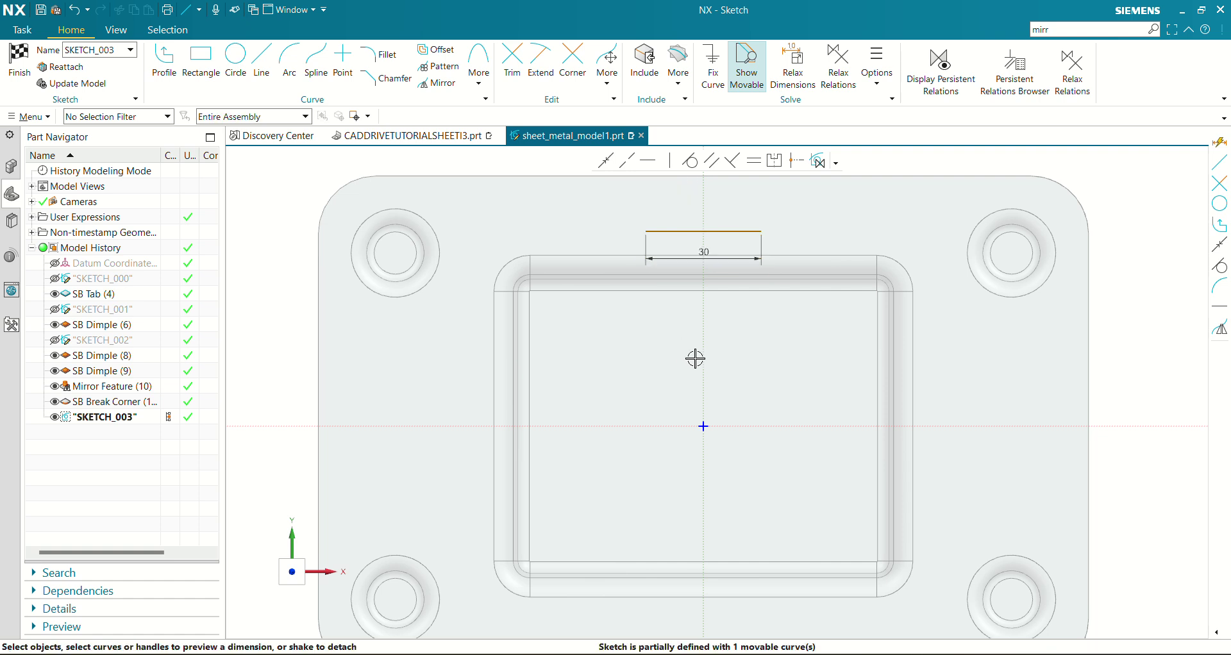
# Step: Dimension the line 52 mm from the horizontal sketch axis and finish the sketch
pyautogui.click(751, 426)
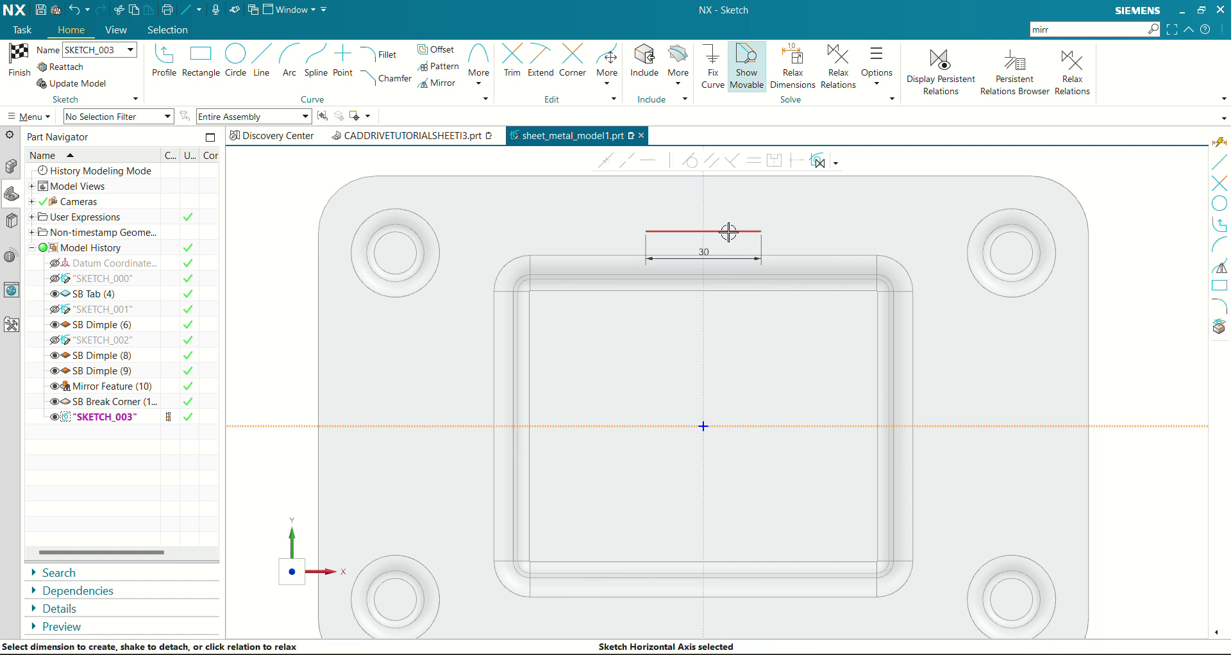
pyautogui.click(729, 231)
pyautogui.click(737, 327)
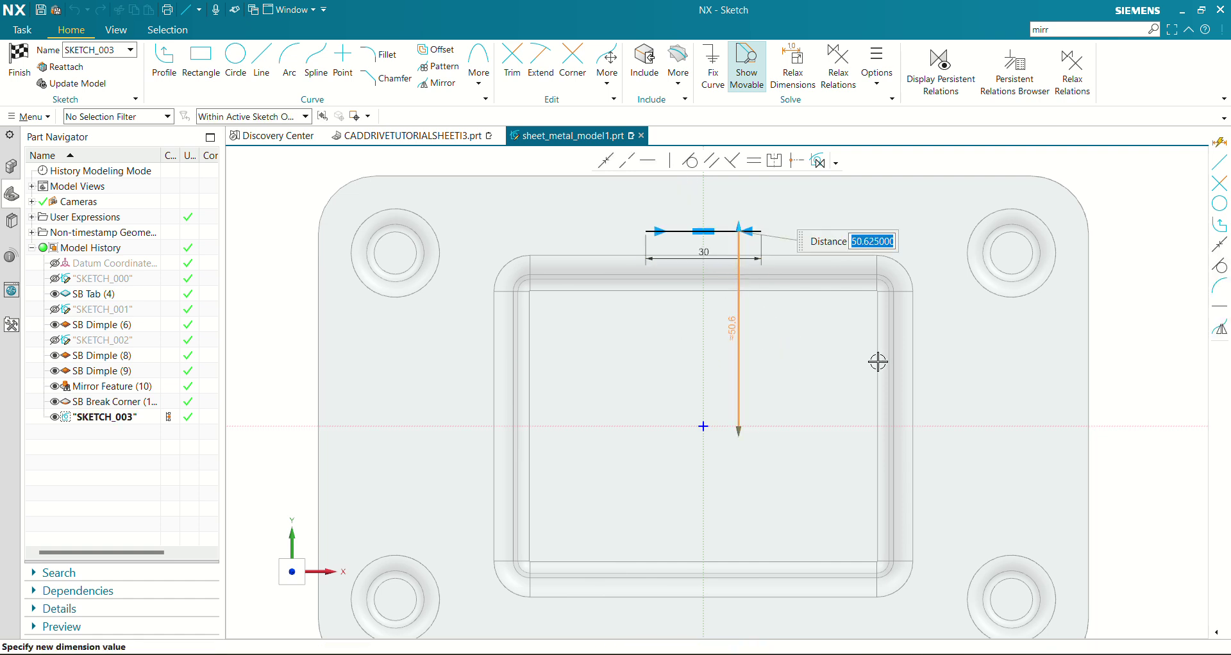
pyautogui.write('52')
pyautogui.press('Return')
pyautogui.write('55')
pyautogui.press('Return')
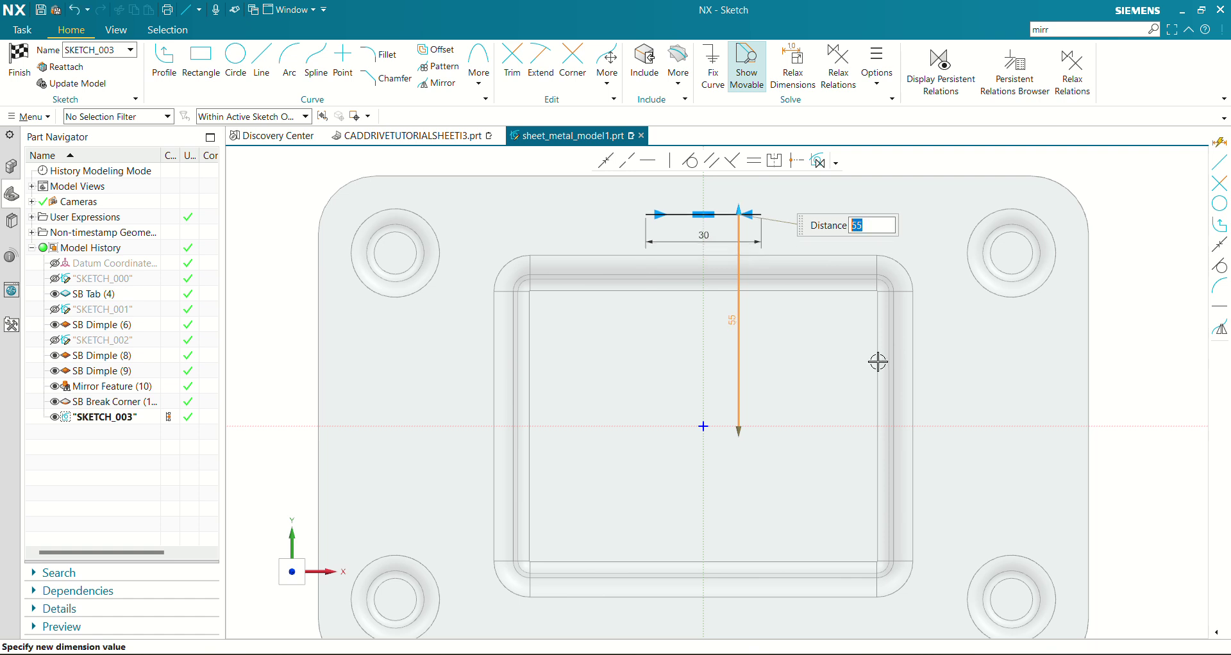
pyautogui.write('52')
pyautogui.press('Return')
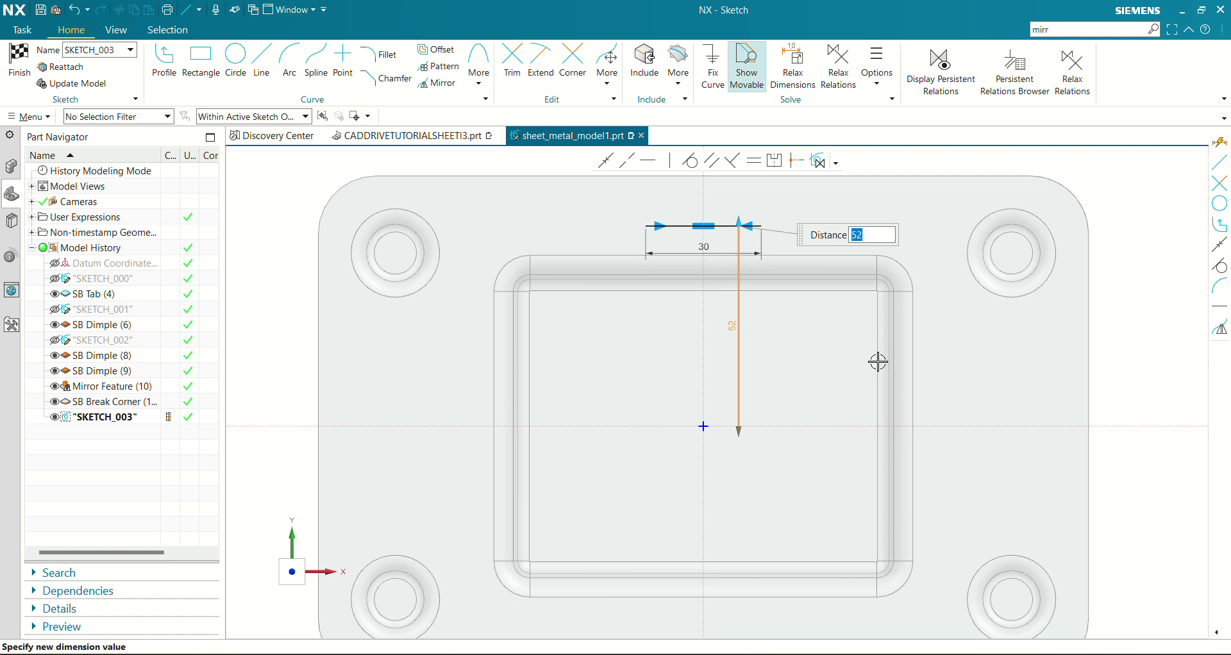
pyautogui.press('Escape')
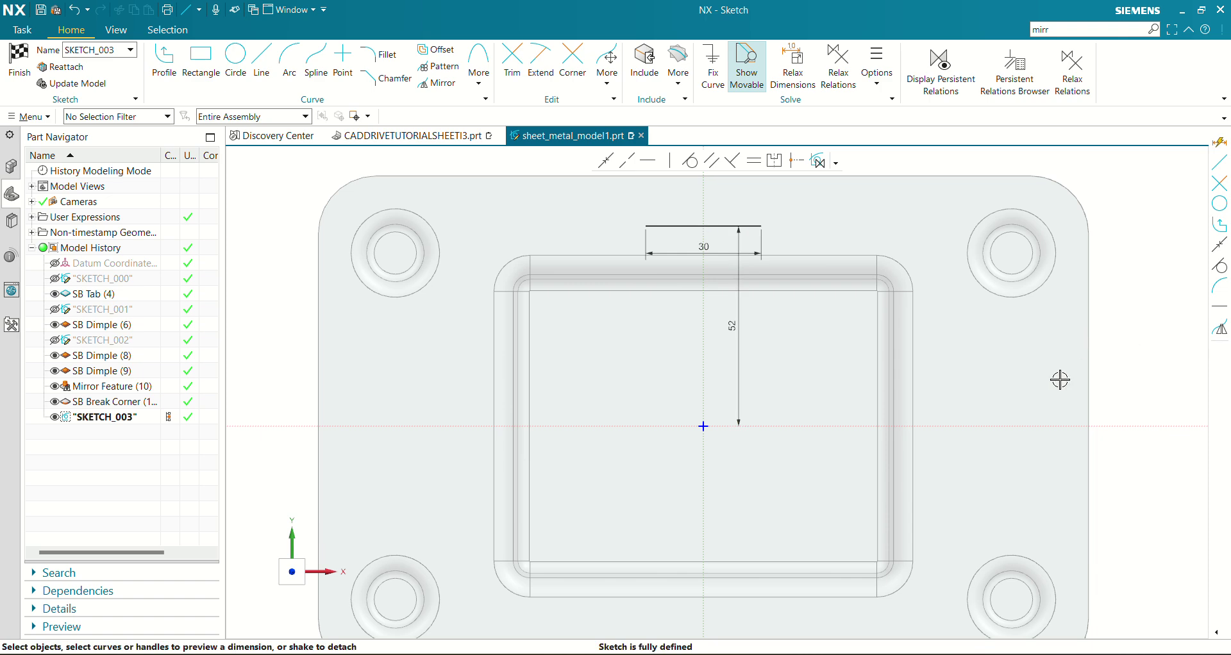
pyautogui.click(20, 59)
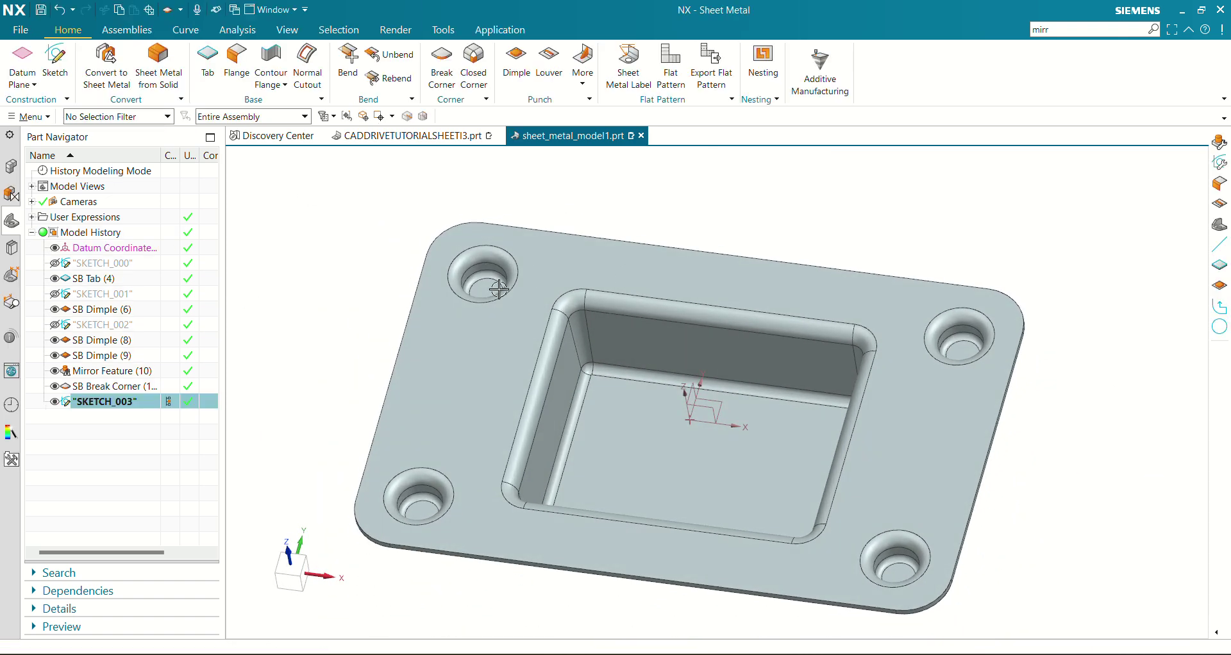
# Step: Start a U-shaped bead along the sketched line near the plate's +Y edge and set its depth to 4 mm
pyautogui.click(583, 85)
pyautogui.click(583, 86)
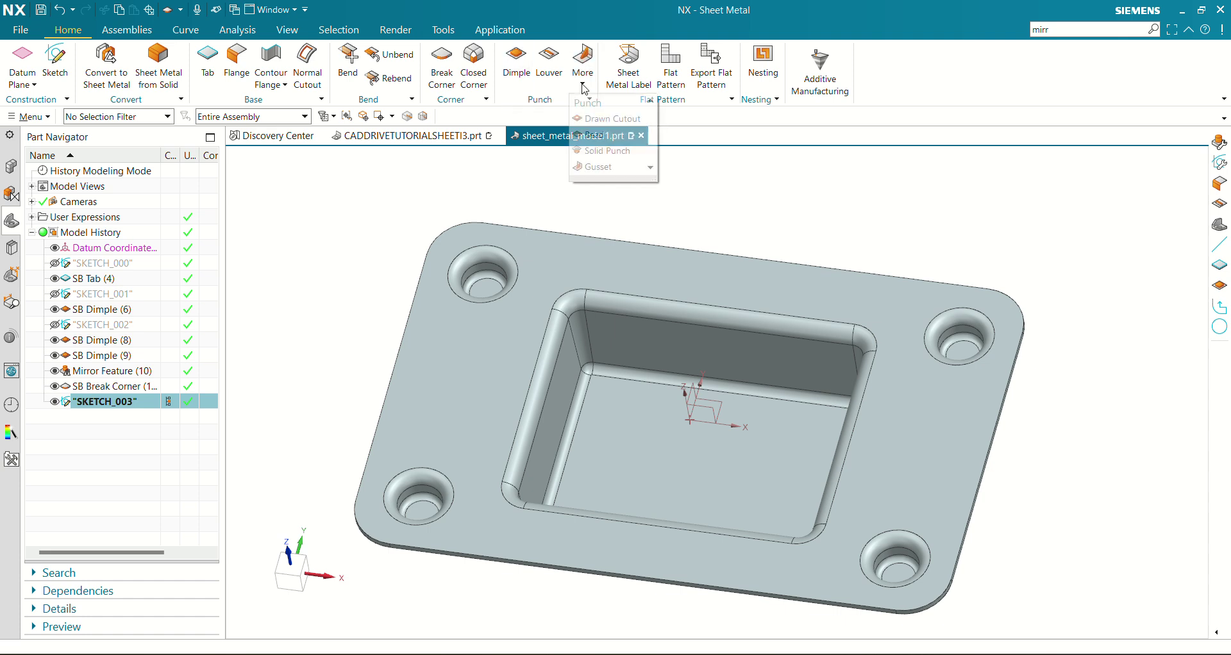
pyautogui.click(584, 93)
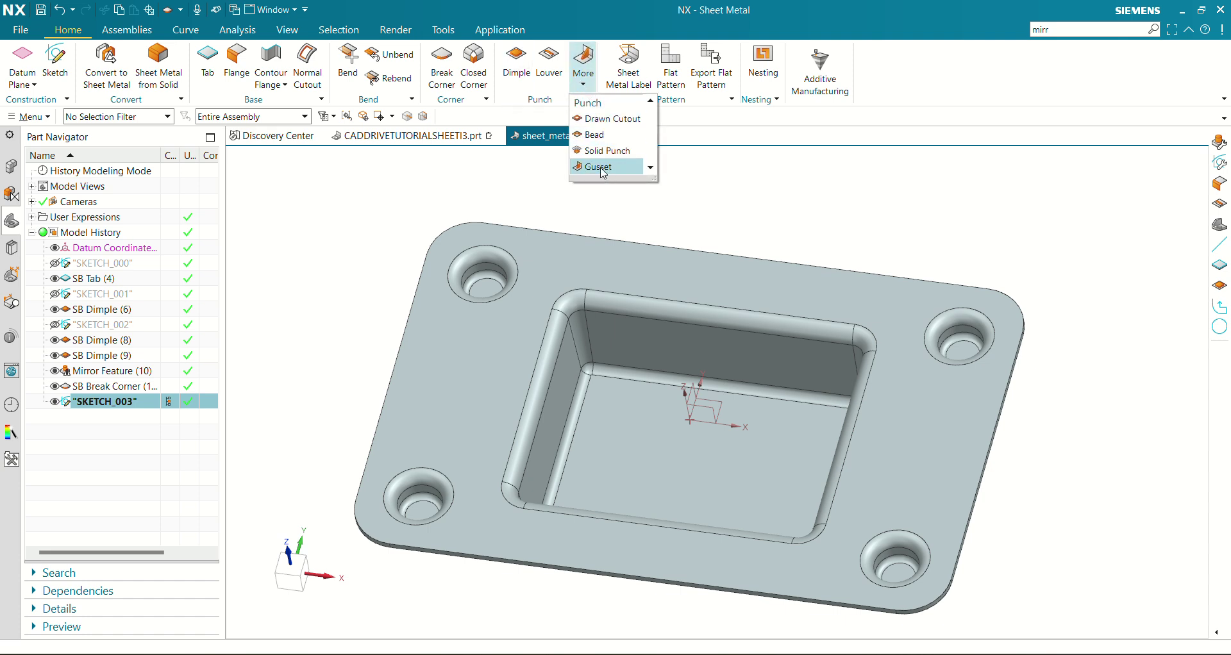
pyautogui.click(606, 137)
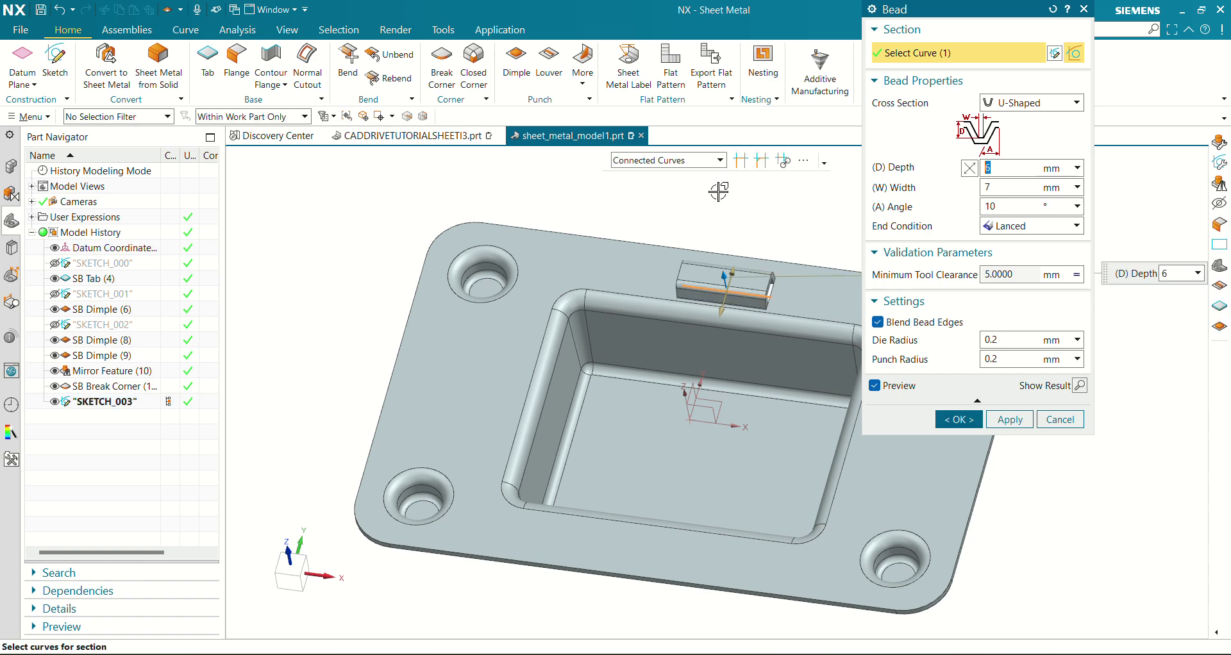
pyautogui.moveTo(720, 192)
pyautogui.mouseDown(button='middle')
pyautogui.moveTo(566, 192)
pyautogui.moveTo(568, 207)
pyautogui.mouseUp(button='middle')
pyautogui.scroll(-3, 563, 440)
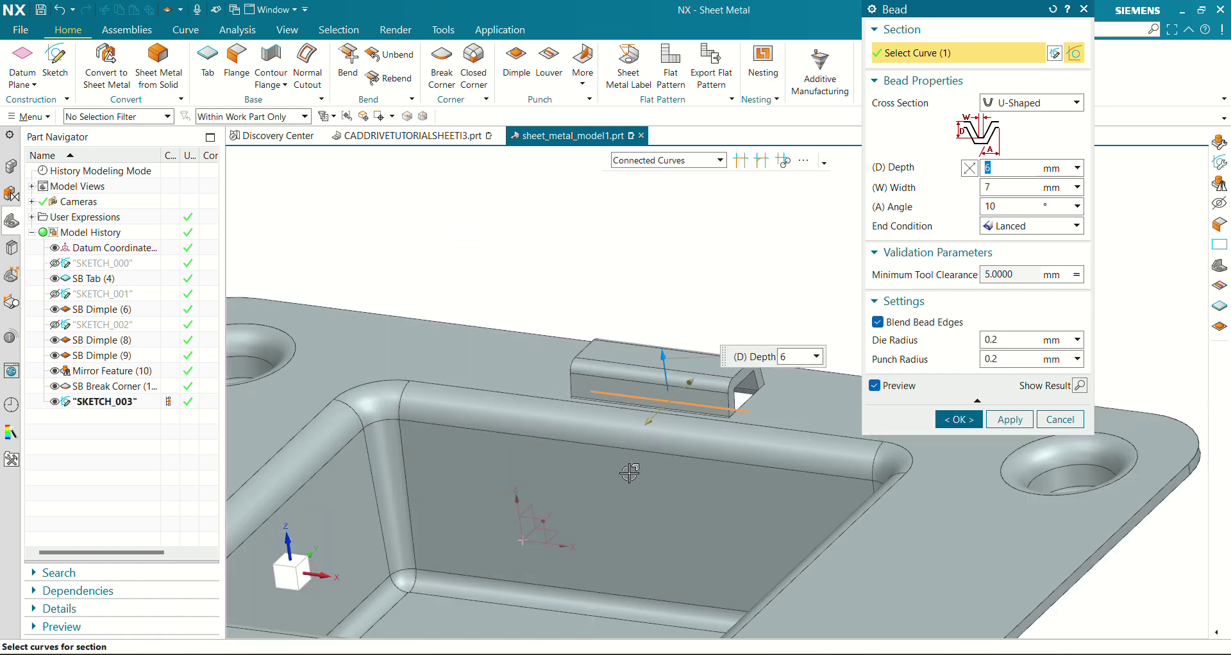
pyautogui.scroll(-1, 564, 440)
pyautogui.moveTo(564, 440); pyautogui.dragTo(848, 298, button='middle')
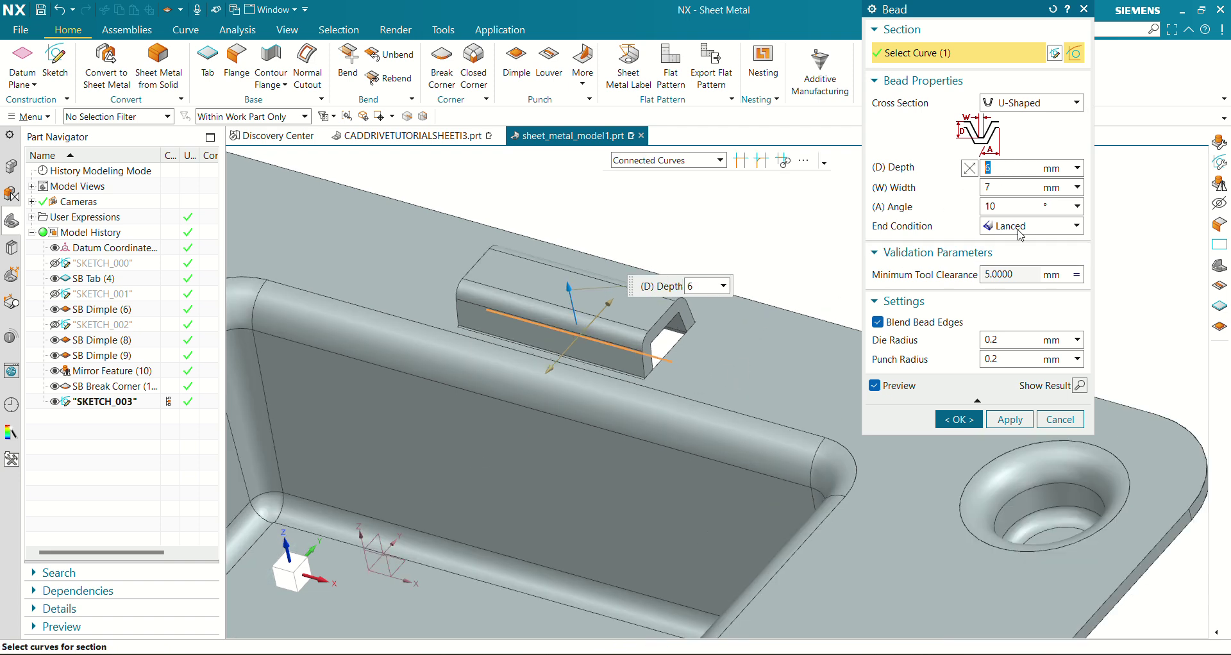
pyautogui.write('4')
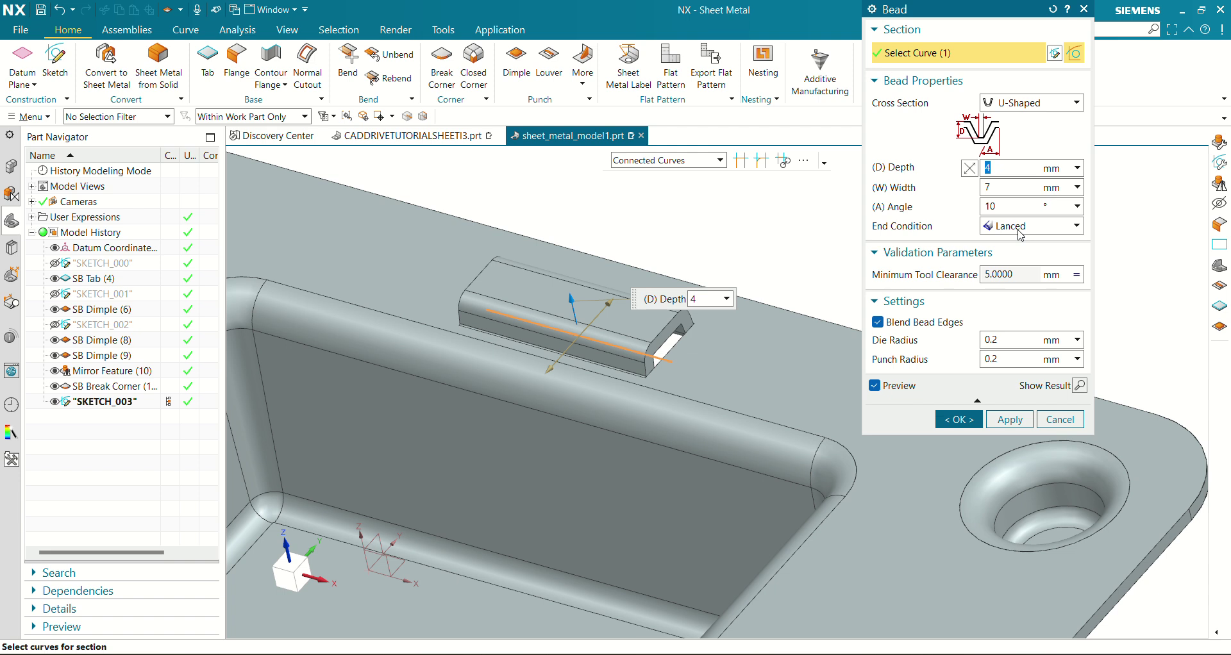
pyautogui.scroll(1, 814, 216)
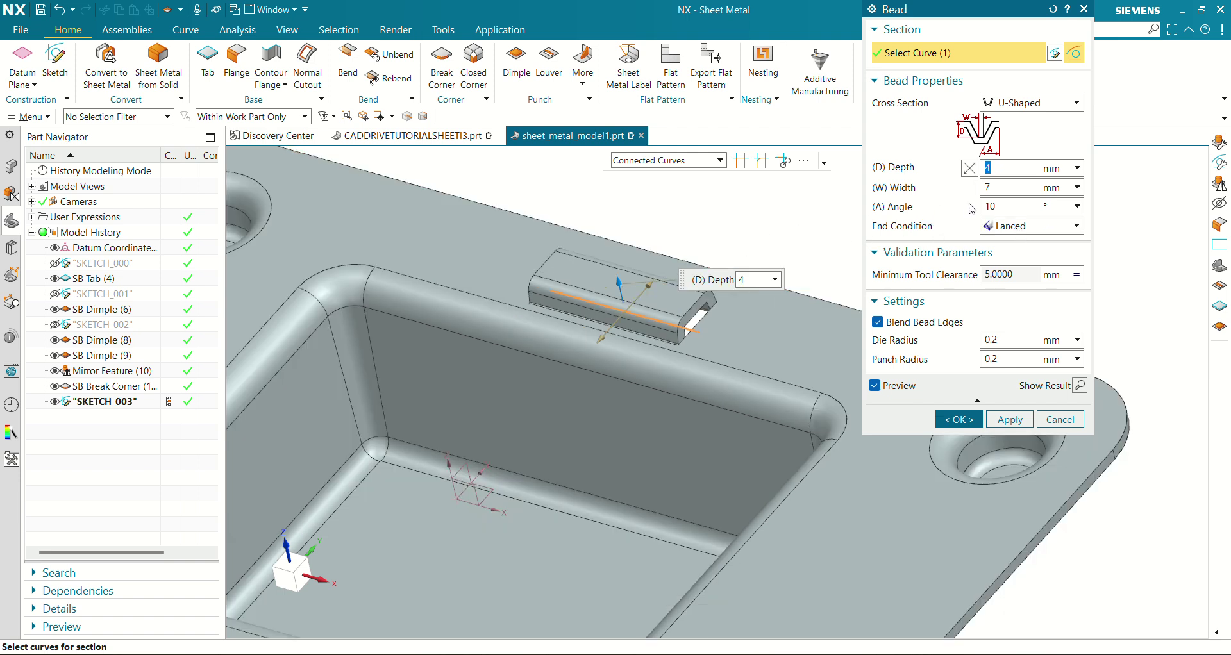
# Step: Set the bead's angle to 5°, keep the Lanced end condition, and create the bead
pyautogui.click(1017, 206)
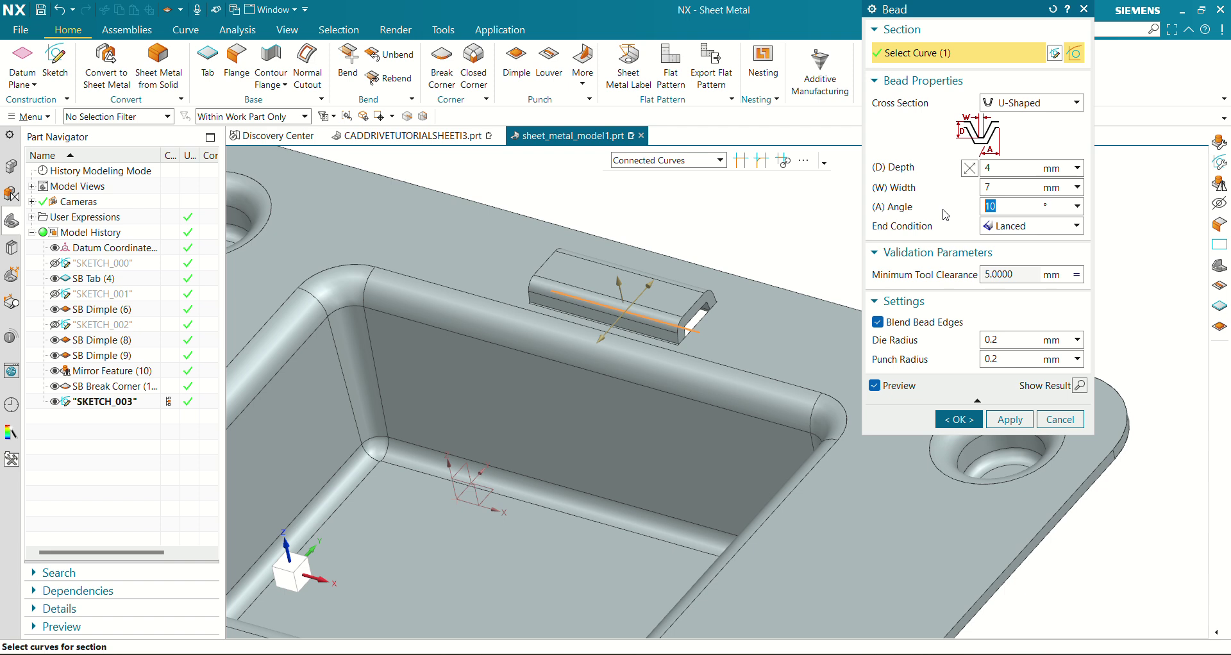
pyautogui.write('53')
pyautogui.press('Return')
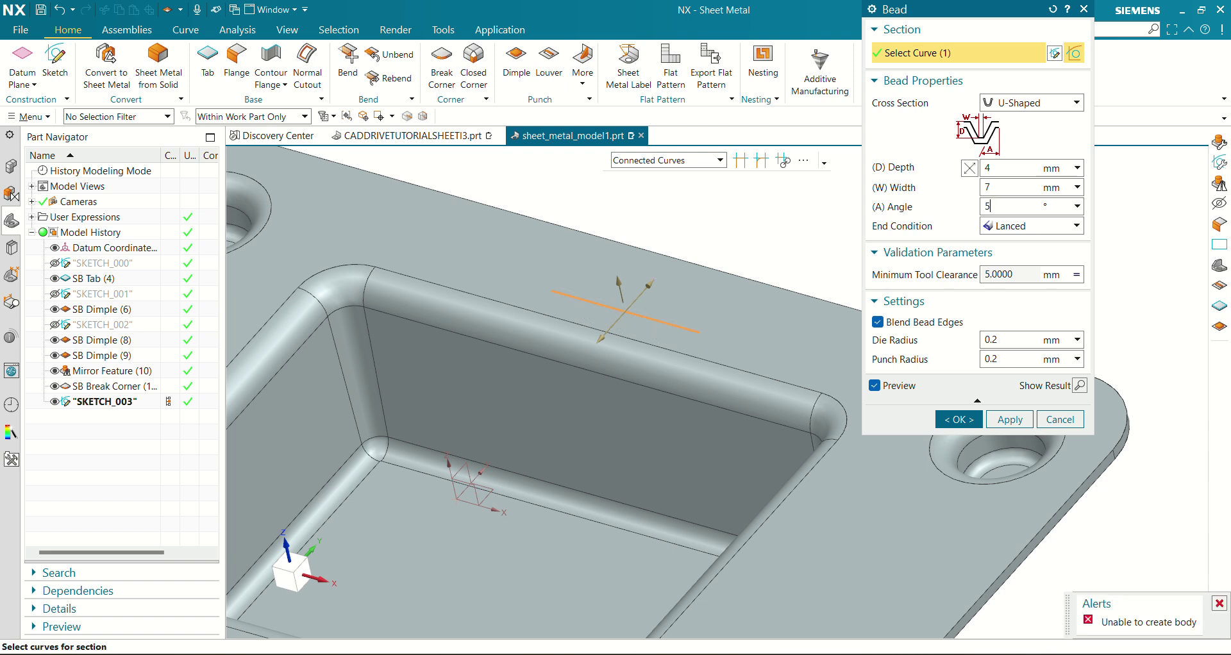
pyautogui.press('Return')
pyautogui.click(1010, 228)
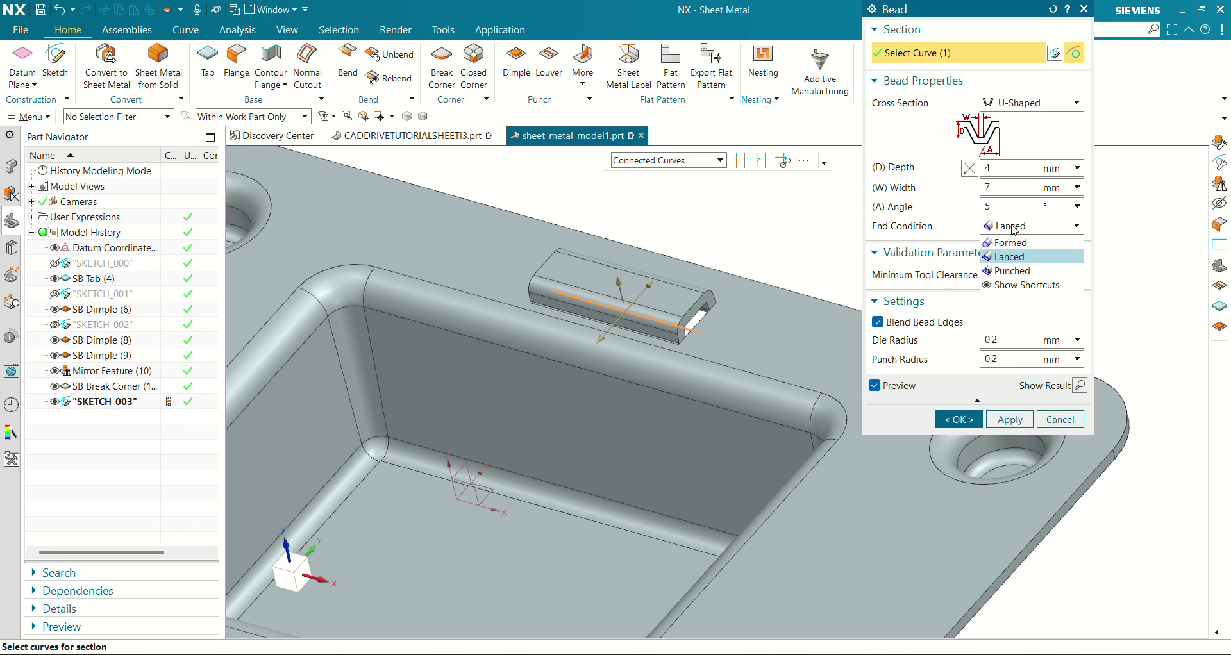
pyautogui.click(1019, 257)
pyautogui.scroll(-3, 740, 221)
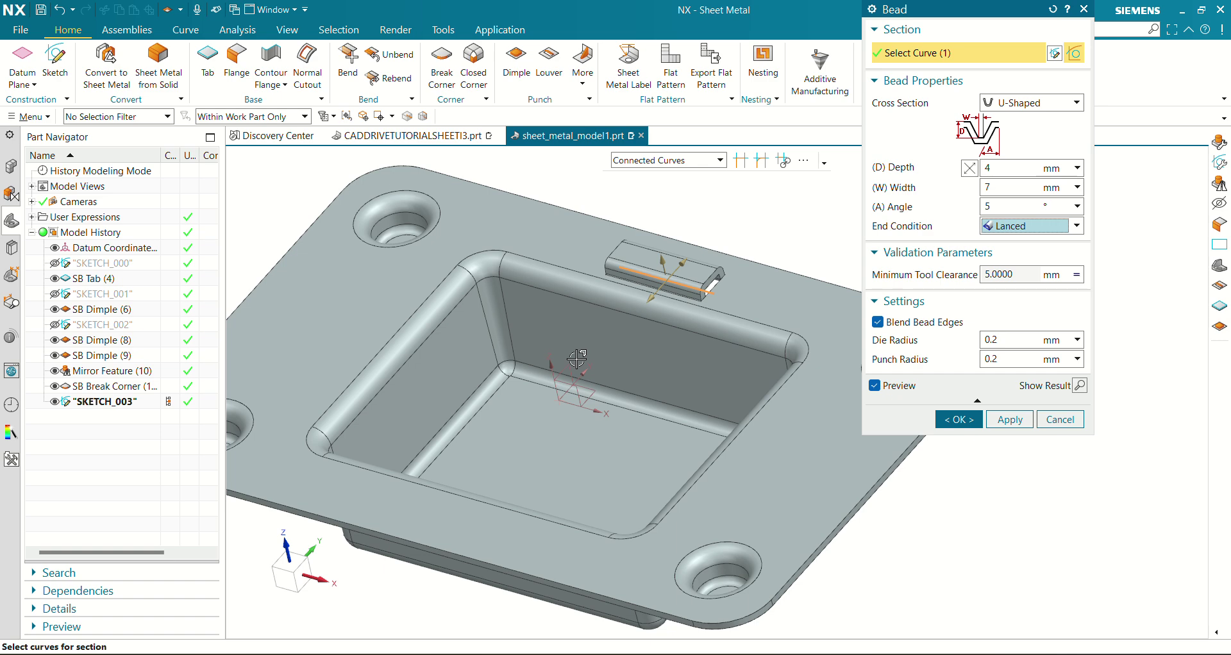
pyautogui.moveTo(577, 359); pyautogui.dragTo(564, 440, button='middle')
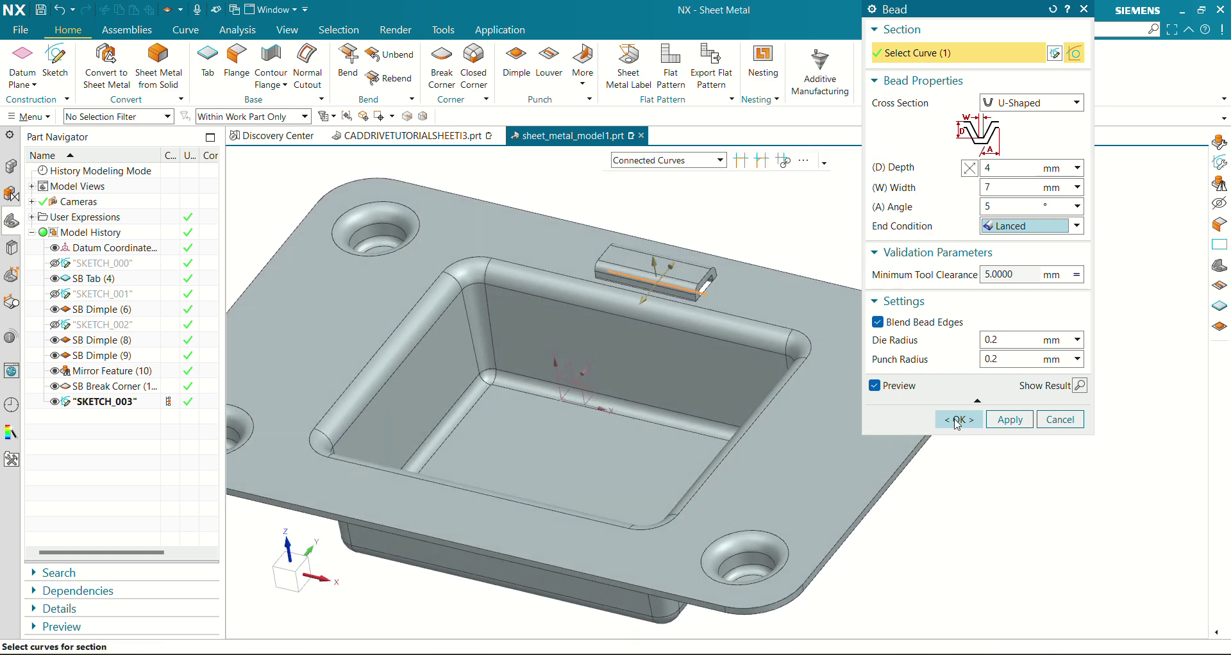
pyautogui.click(958, 420)
# Step: Edit the bead's sketch to increase the line's distance from the horizontal axis, and finish the sketch
pyautogui.scroll(-2, 787, 435)
pyautogui.moveTo(786, 434)
pyautogui.mouseDown(button='middle')
pyautogui.moveTo(641, 426)
pyautogui.moveTo(635, 449)
pyautogui.mouseUp(button='middle')
pyautogui.scroll(3, 635, 449)
pyautogui.click(117, 398)
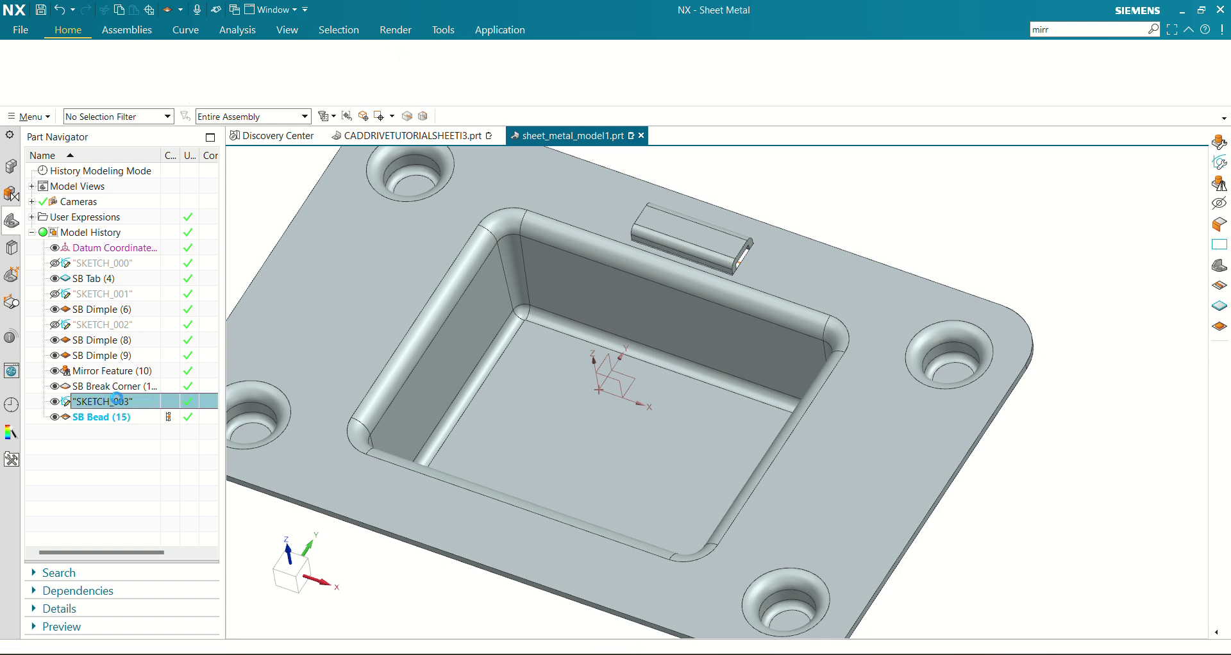
pyautogui.doubleClick(765, 393)
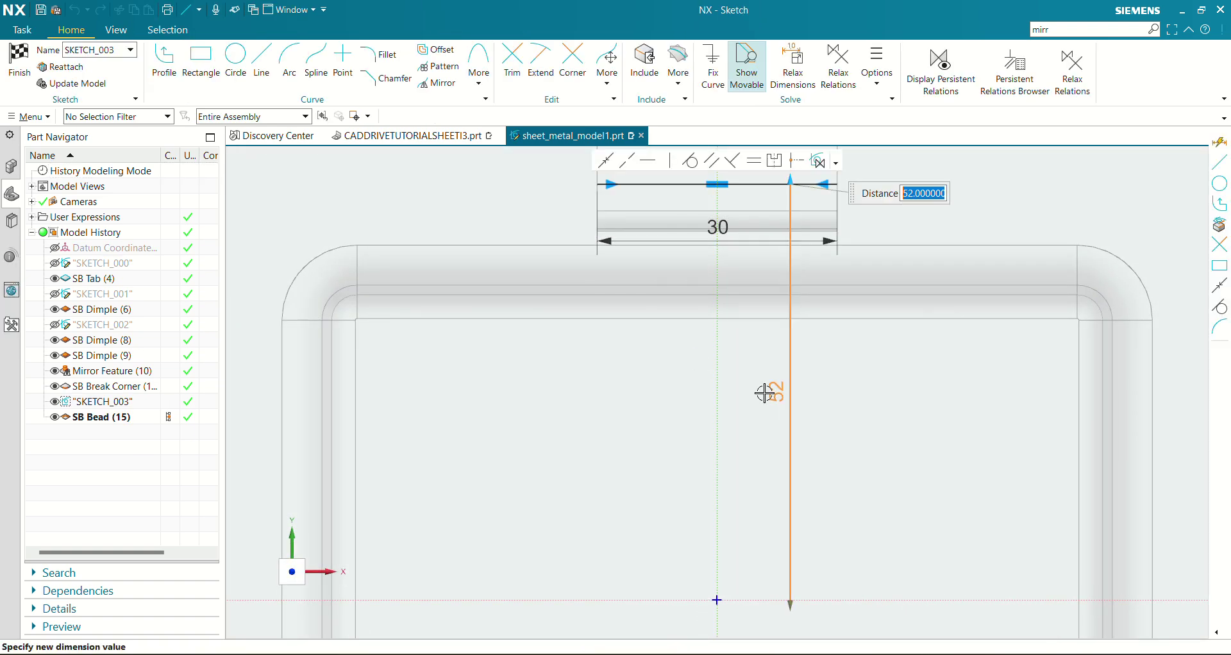
pyautogui.write('5')
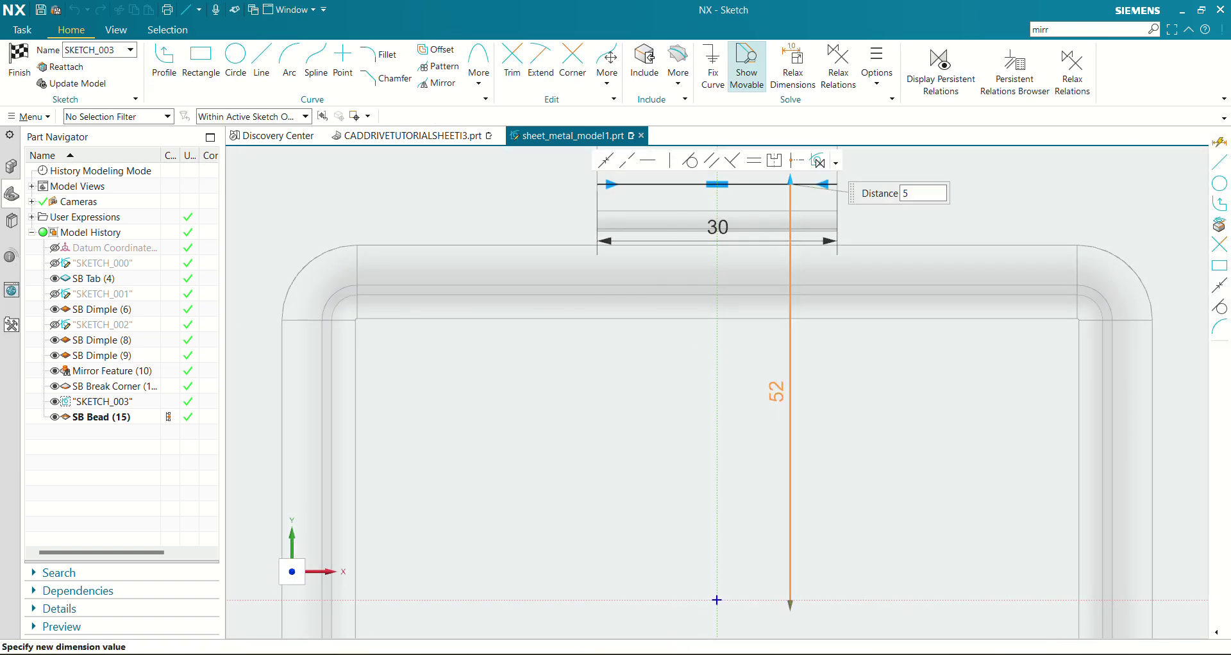
pyautogui.press('Return')
pyautogui.click(19, 64)
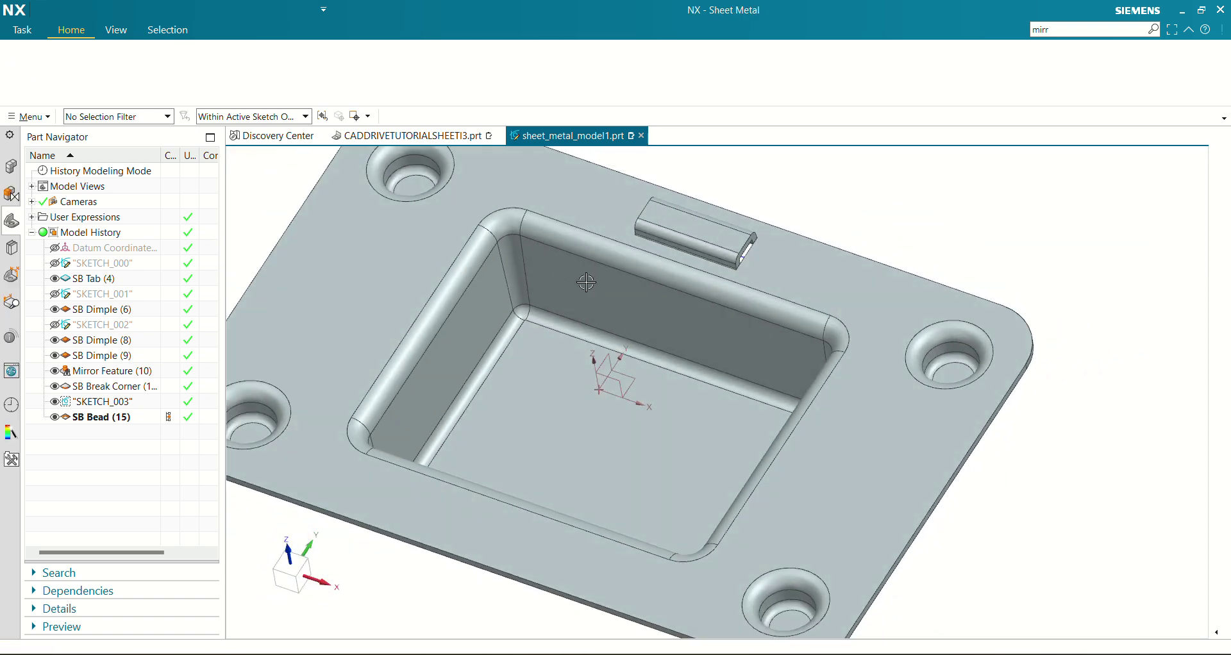
pyautogui.moveTo(577, 359)
pyautogui.mouseDown(button='middle')
pyautogui.moveTo(581, 488)
pyautogui.moveTo(577, 410)
pyautogui.mouseUp(button='middle')
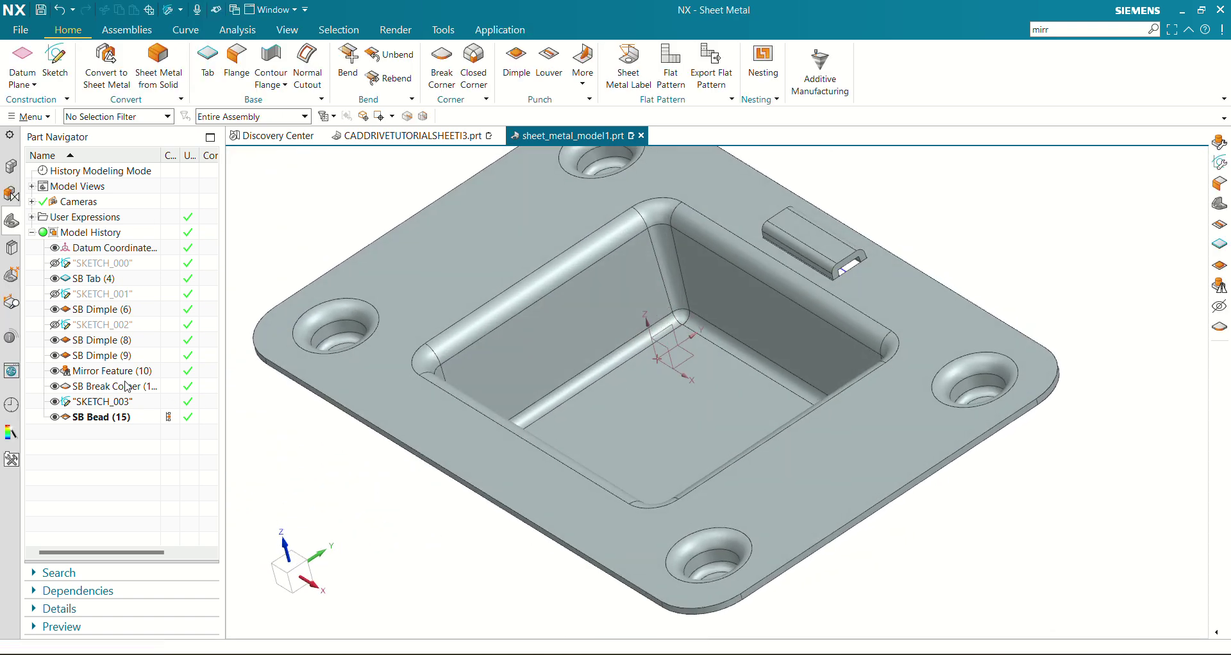
# Step: Mirror the bead and its sketch SKETCH_003 about the XZ datum plane to the opposite side of the central dimple
pyautogui.moveTo(420, 407); pyautogui.dragTo(705, 398, button='middle')
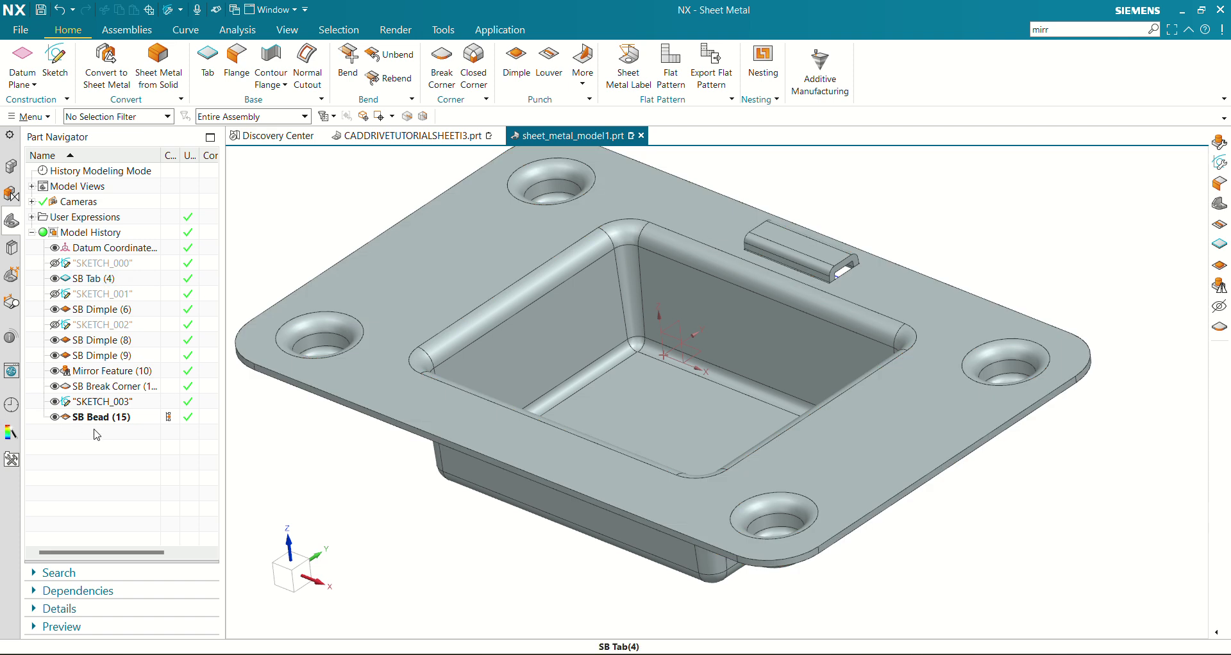
pyautogui.click(109, 403)
pyautogui.click(100, 418)
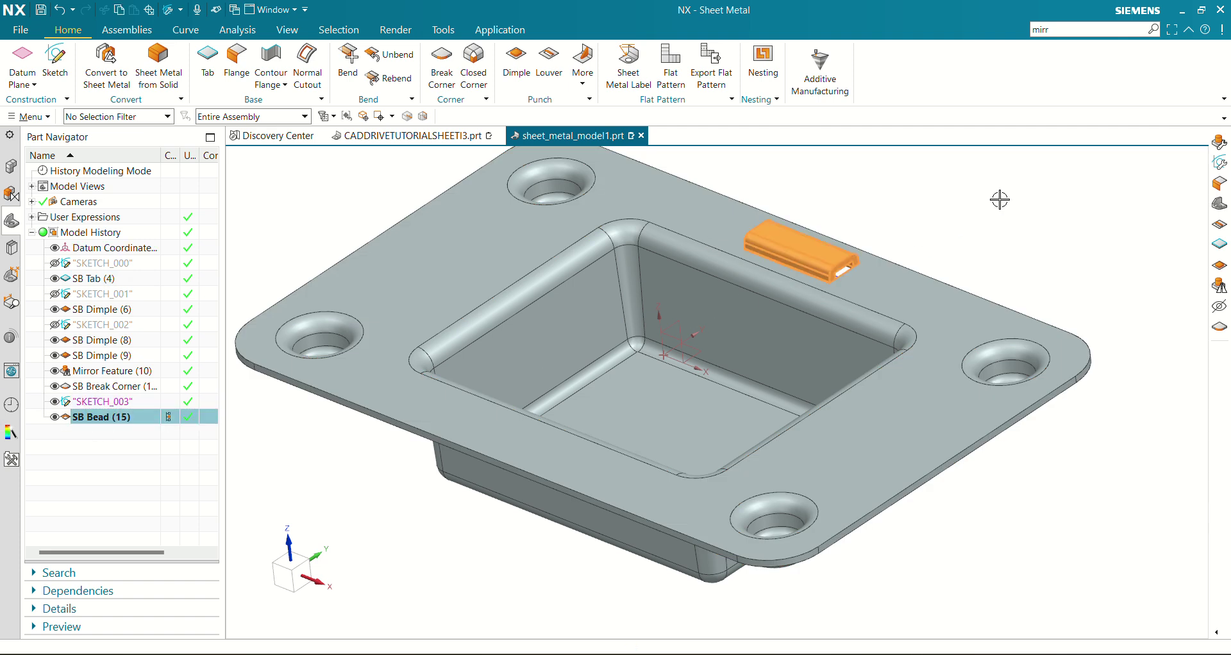
pyautogui.press('Escape')
pyautogui.press('Return')
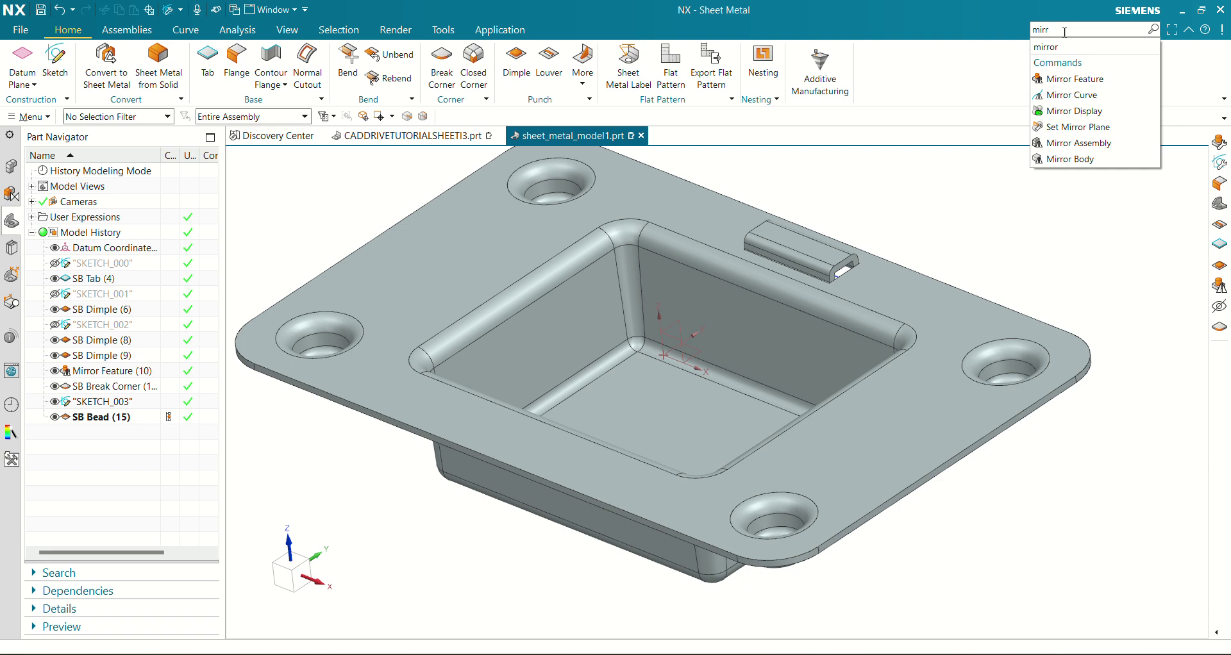
pyautogui.click(1075, 78)
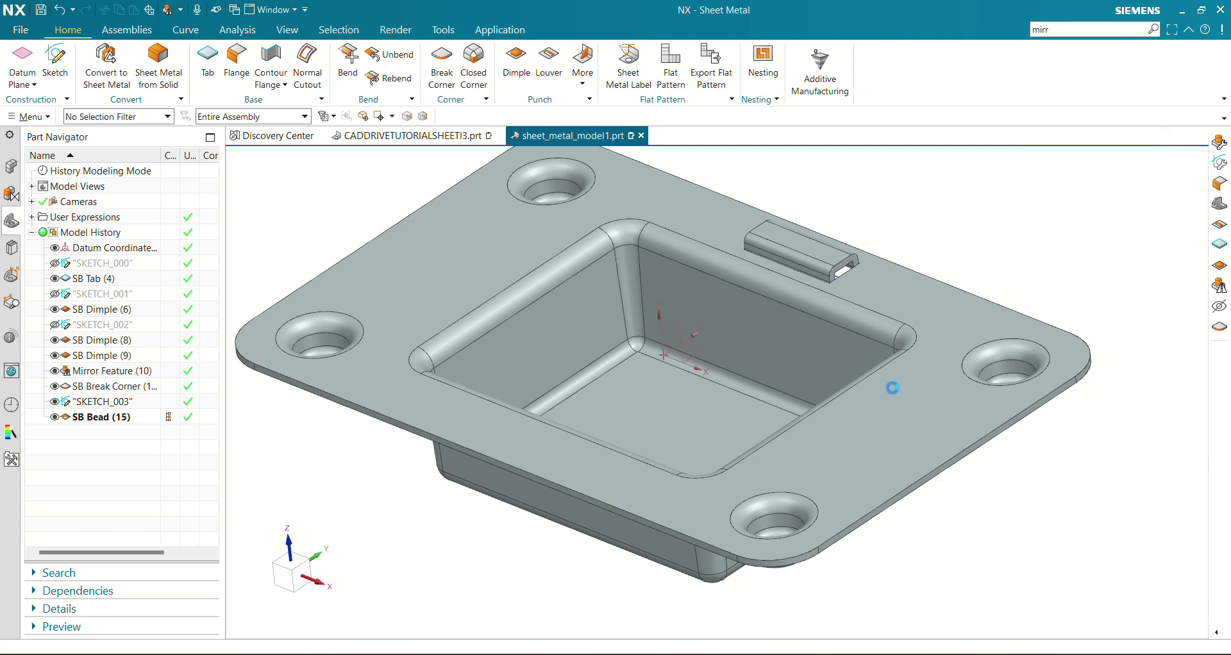
pyautogui.click(100, 405)
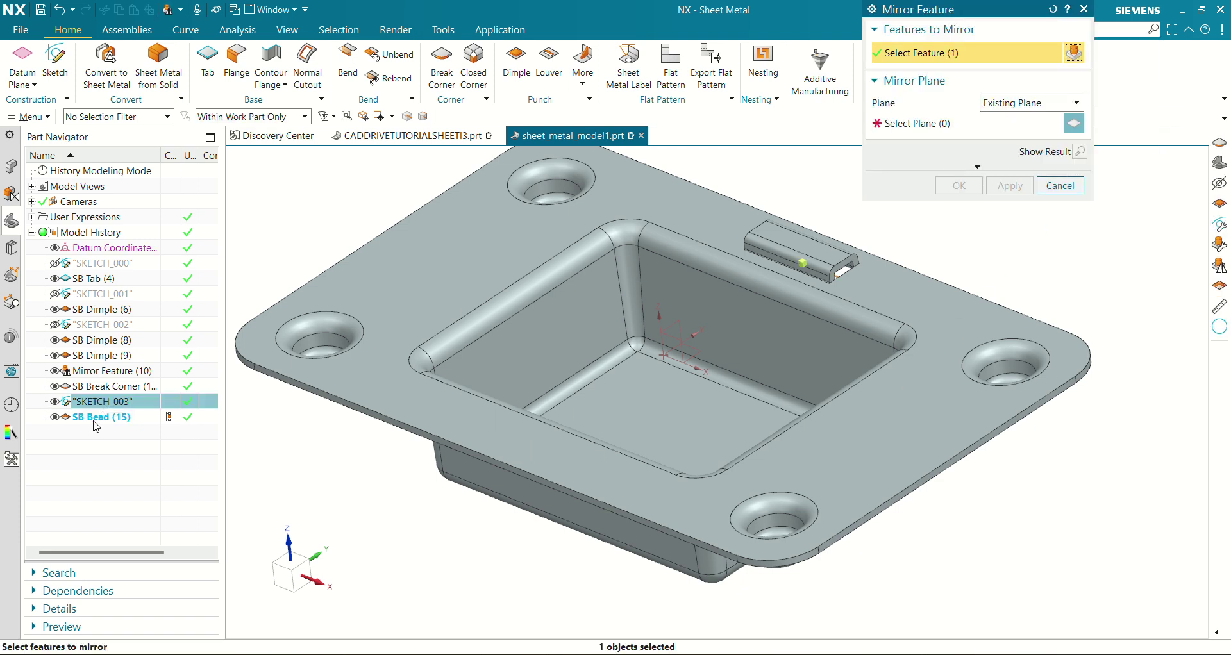
pyautogui.click(79, 419)
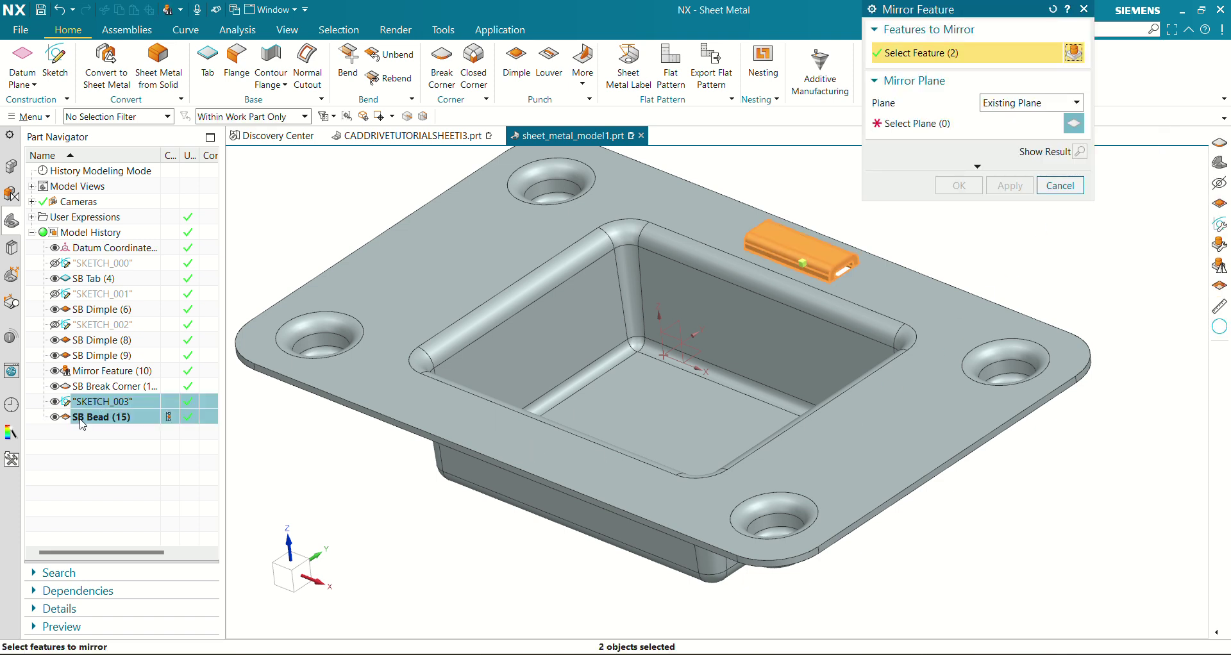
pyautogui.click(930, 128)
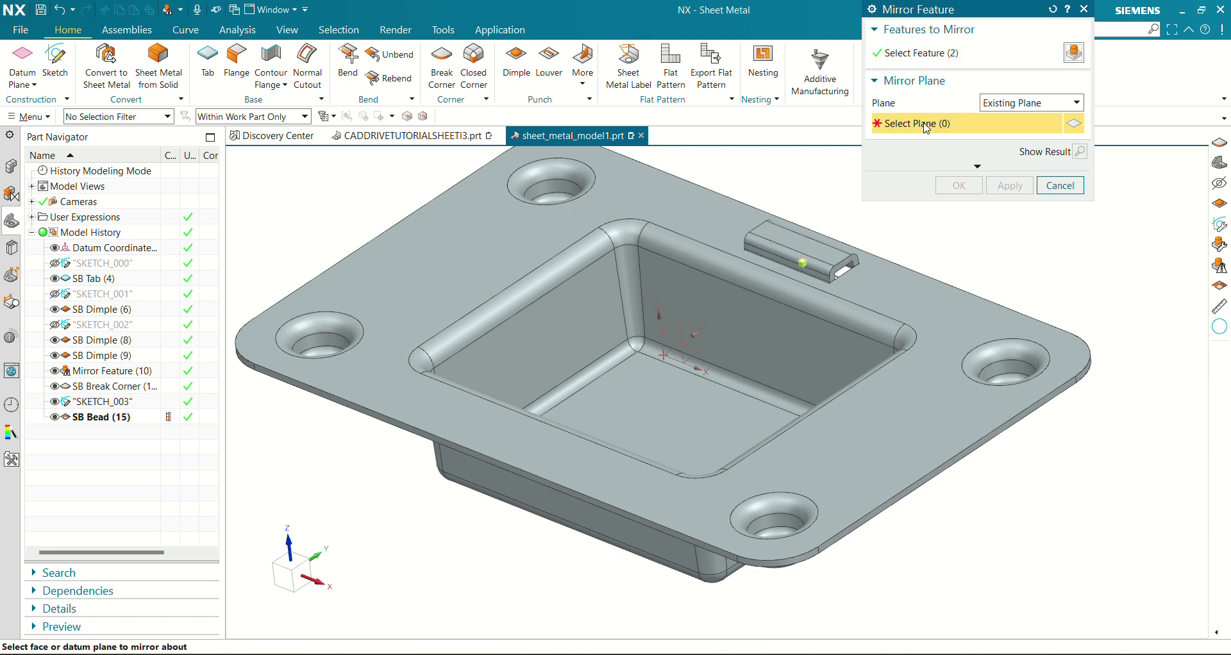
pyautogui.click(681, 349)
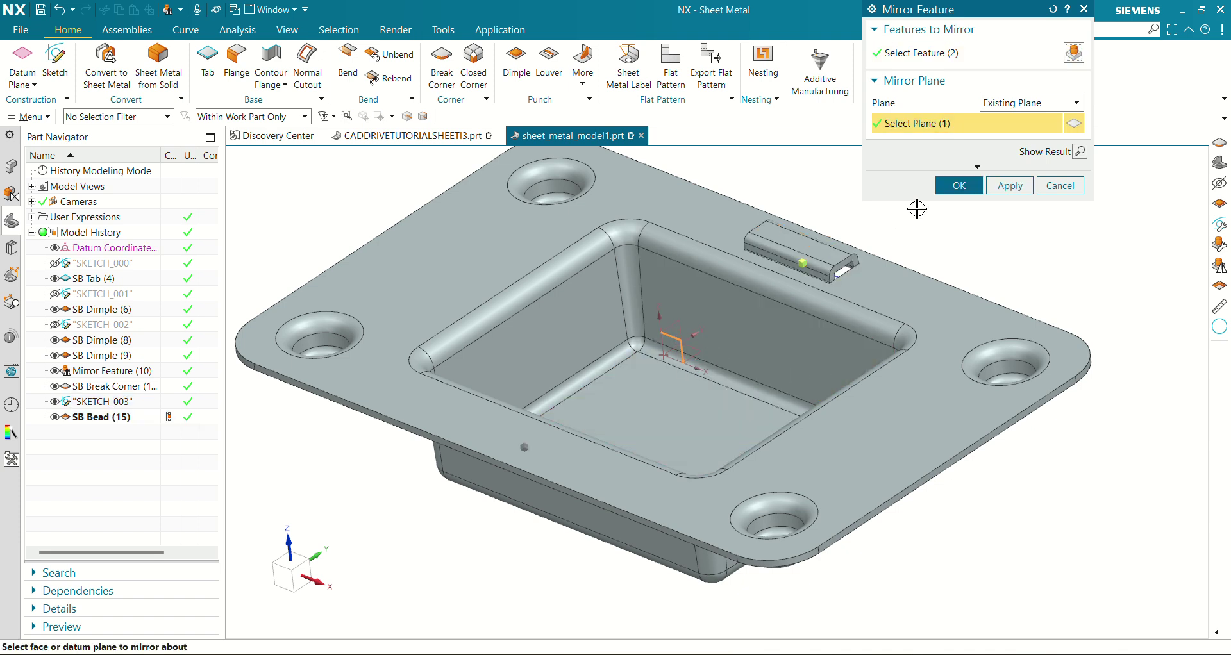
pyautogui.click(959, 186)
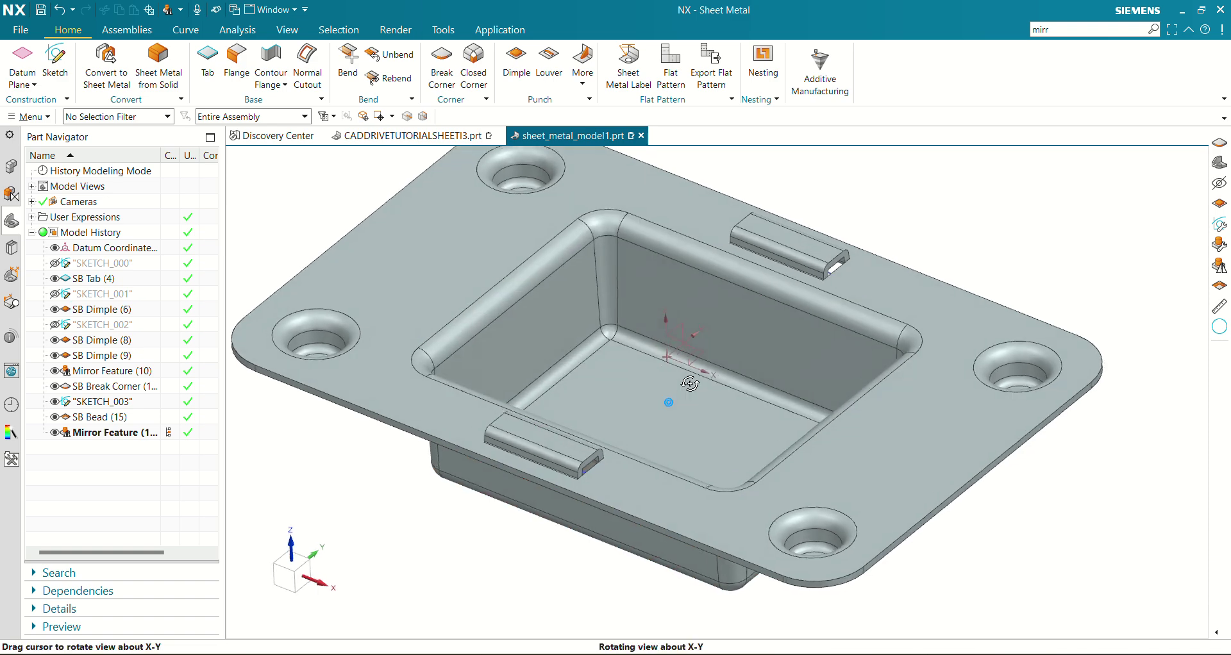